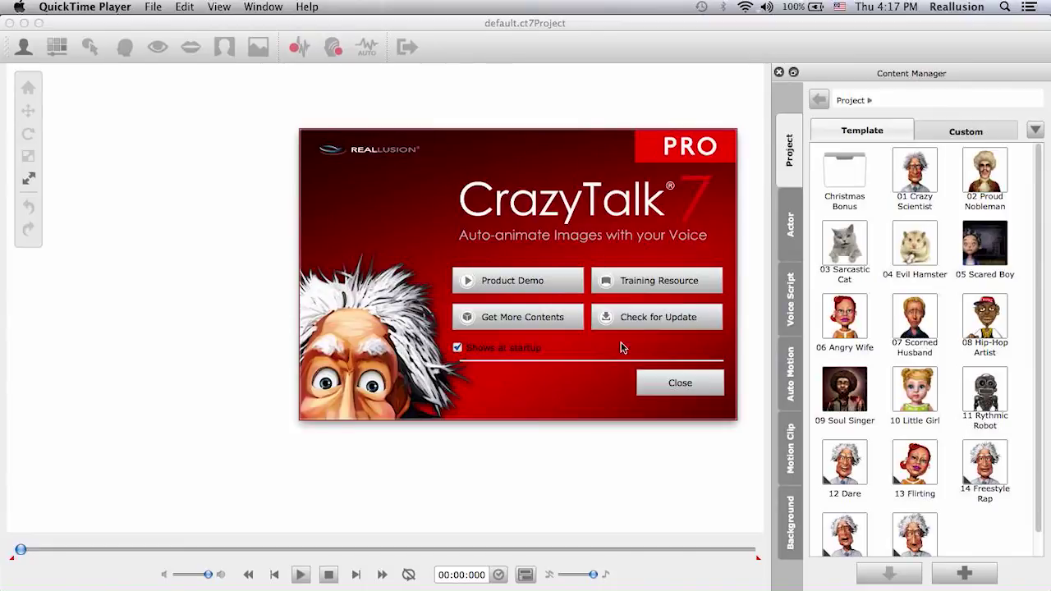
Dismiss the welcome screen and load the Husband model from the actor templates.
{"action": "left_click", "coordinate": [676, 379]}
{"action": "left_click", "coordinate": [788, 227]}
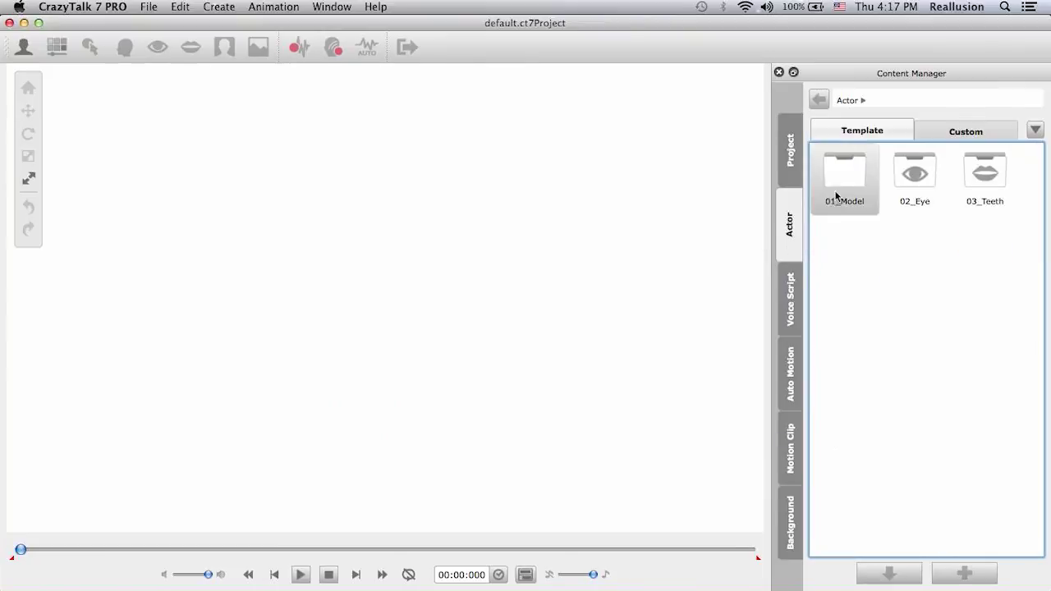
{"action": "double_click", "coordinate": [843, 169]}
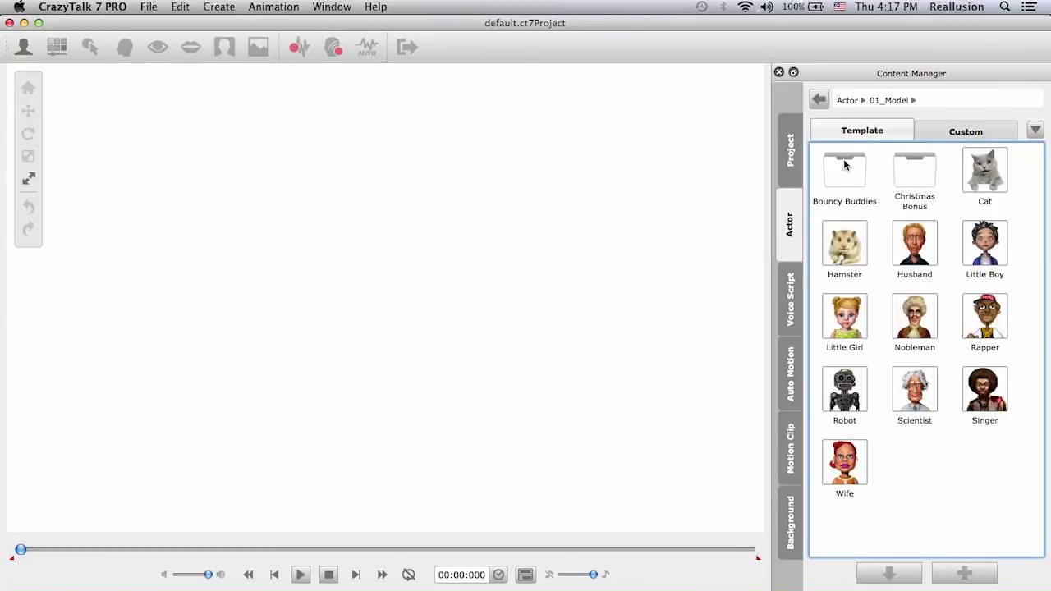
{"action": "double_click", "coordinate": [916, 250]}
Apply the Casual Singing practice audio to the actor with Talk Mode as the default auto motion.
{"action": "left_click", "coordinate": [793, 311]}
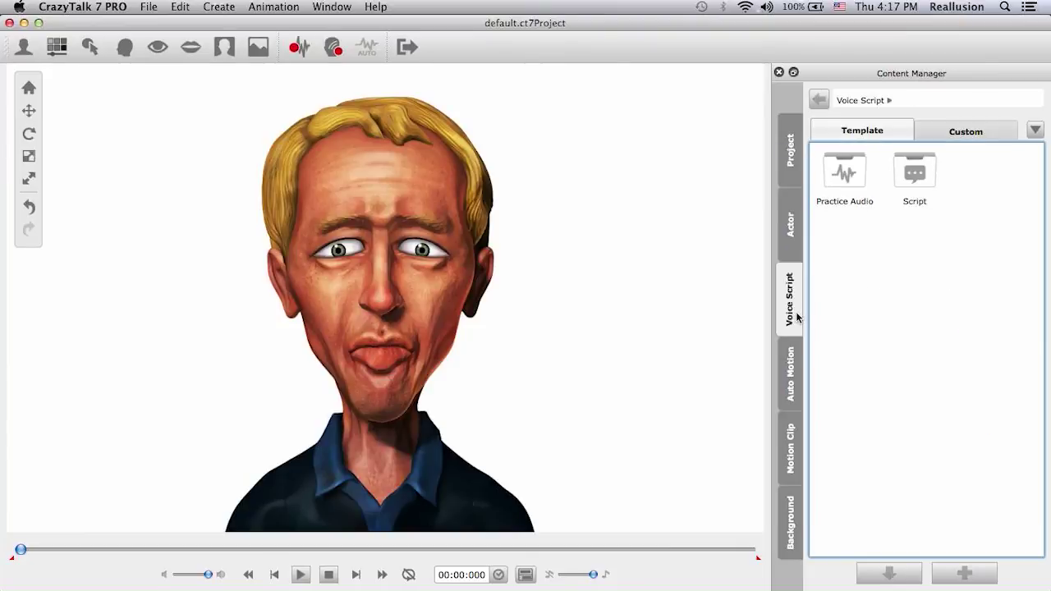
{"action": "double_click", "coordinate": [845, 180]}
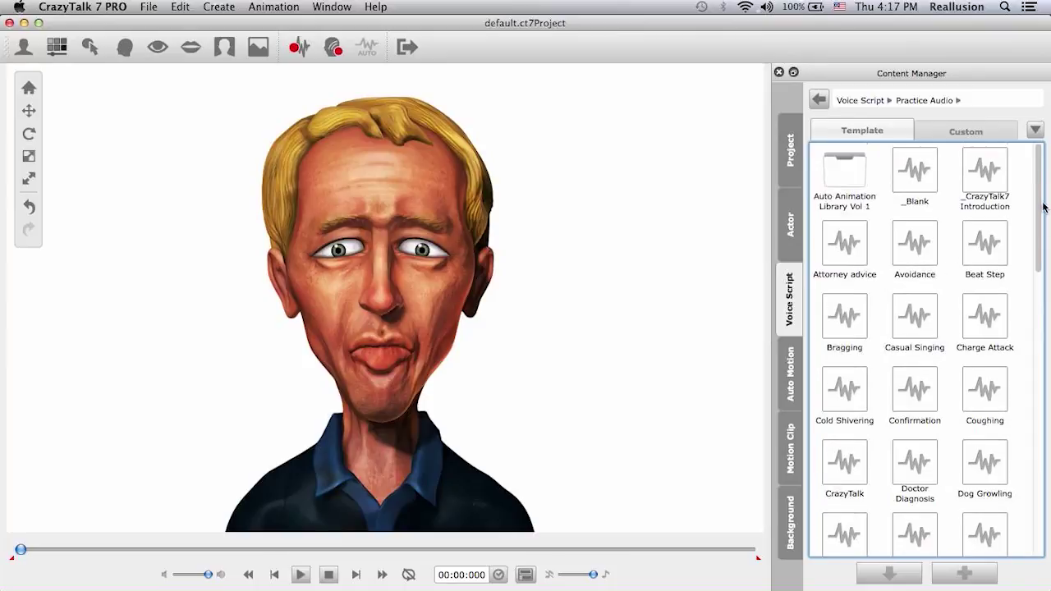
{"action": "left_click", "coordinate": [843, 247]}
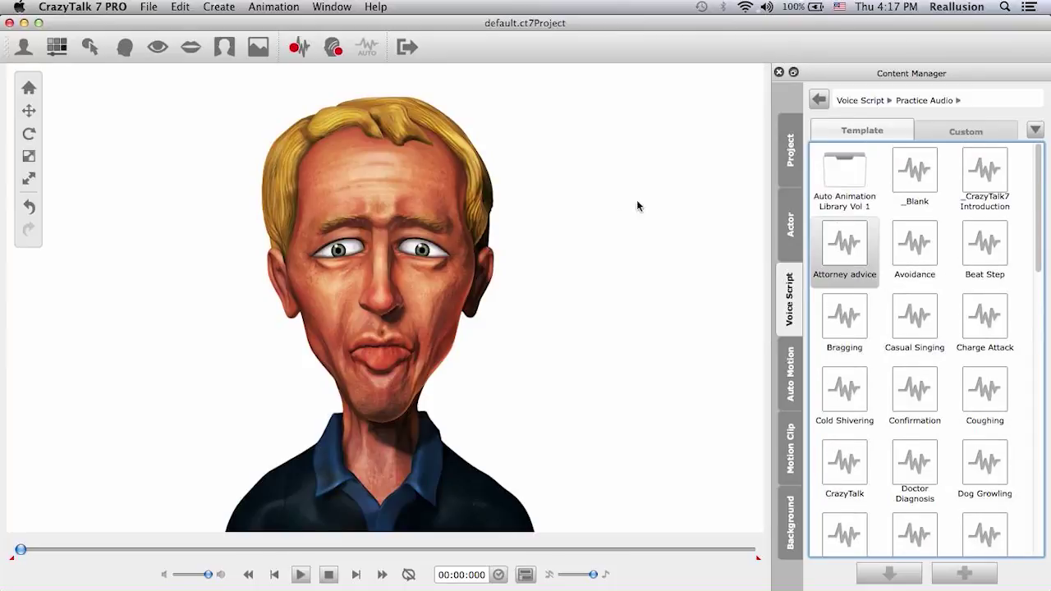
{"action": "left_click", "coordinate": [302, 47]}
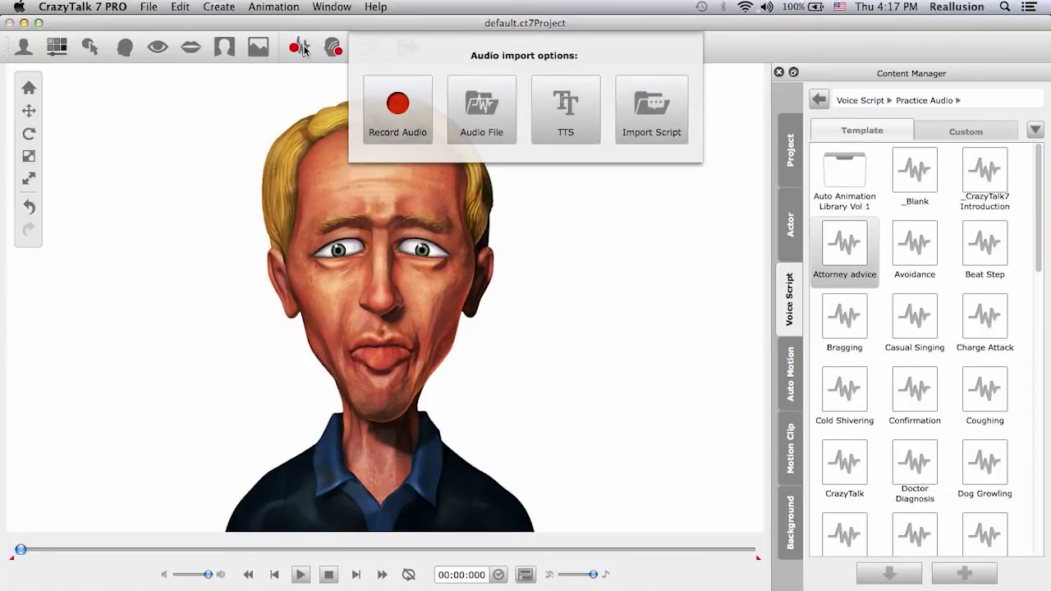
{"action": "left_click", "coordinate": [464, 112]}
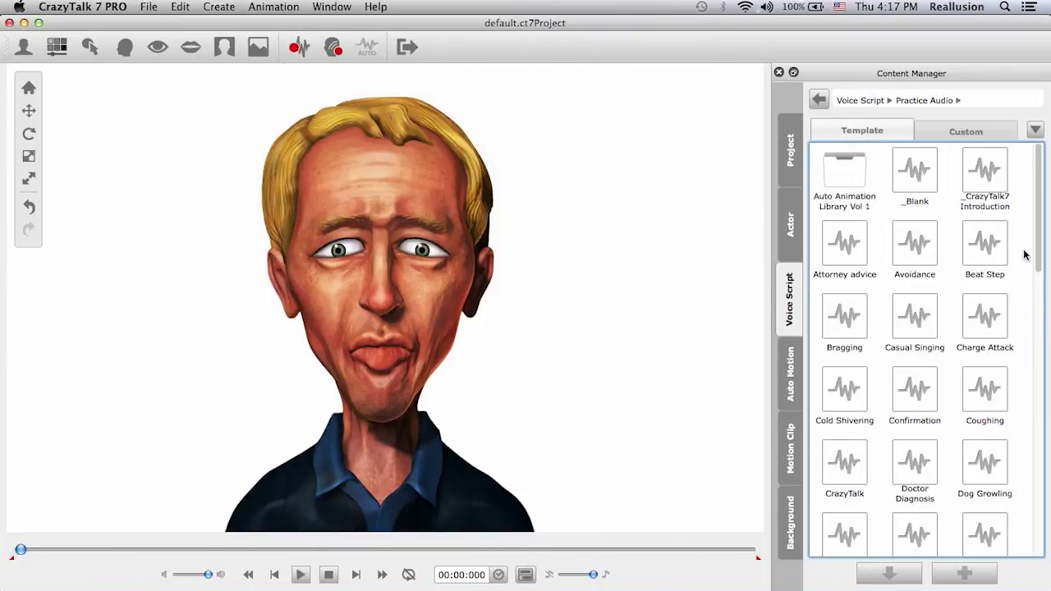
{"action": "scroll", "coordinate": [1038, 236], "scroll_direction": "down", "scroll_amount": 2}
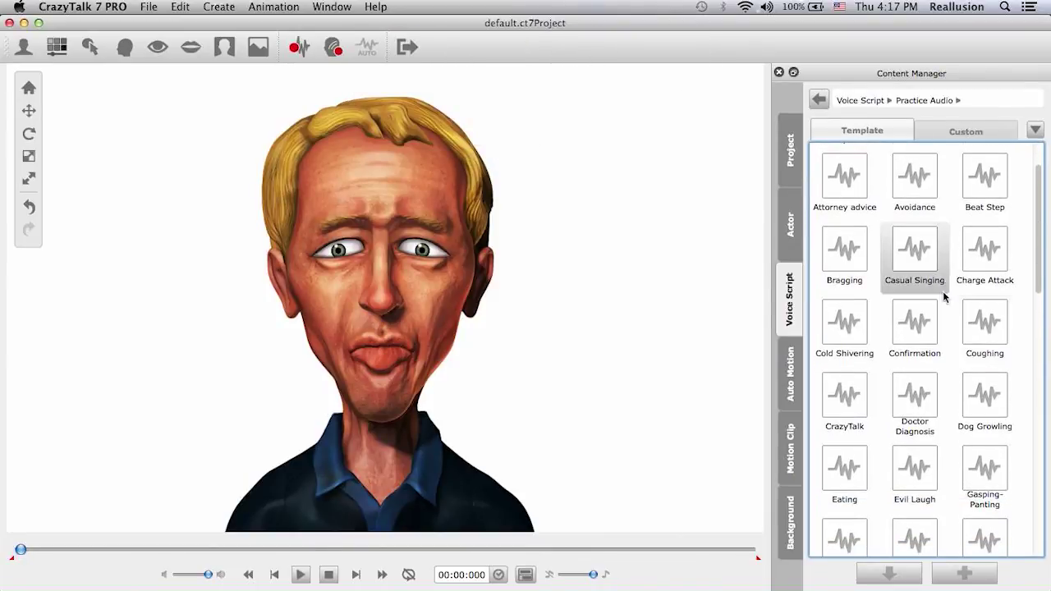
{"action": "double_click", "coordinate": [910, 257]}
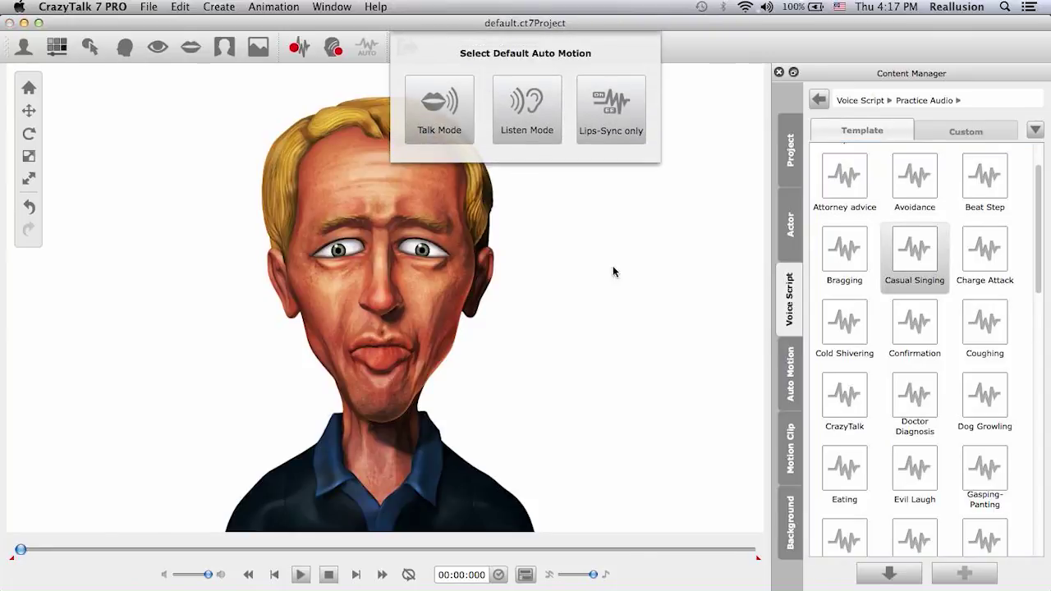
{"action": "left_click", "coordinate": [449, 108]}
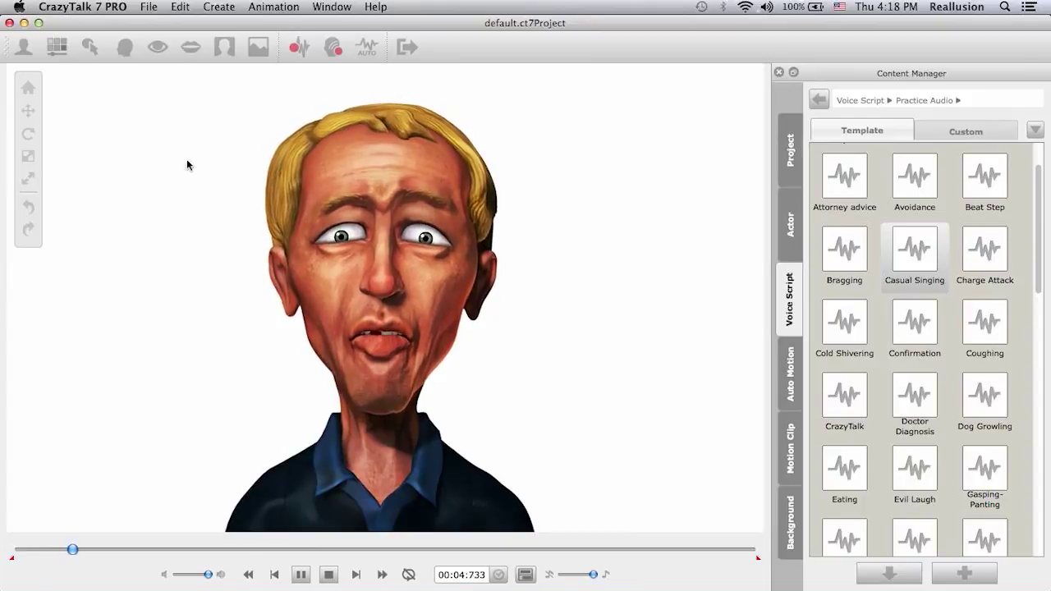
Stop the preview and open the timeline with the whole Casual Singing clip in view.
{"action": "key", "text": "super+Tab"}
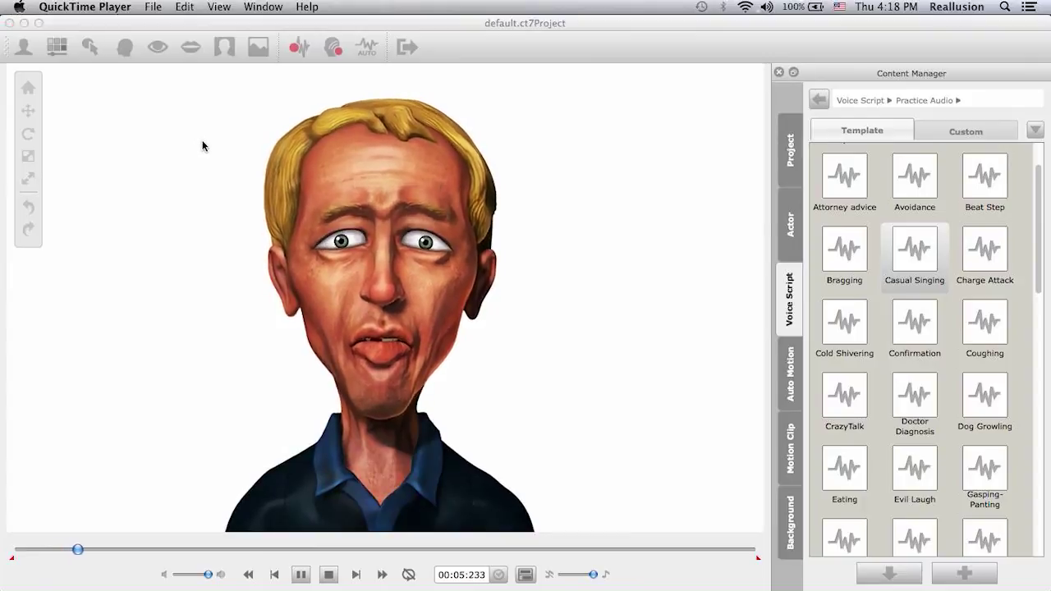
{"action": "left_click", "coordinate": [327, 575]}
{"action": "left_click", "coordinate": [525, 576]}
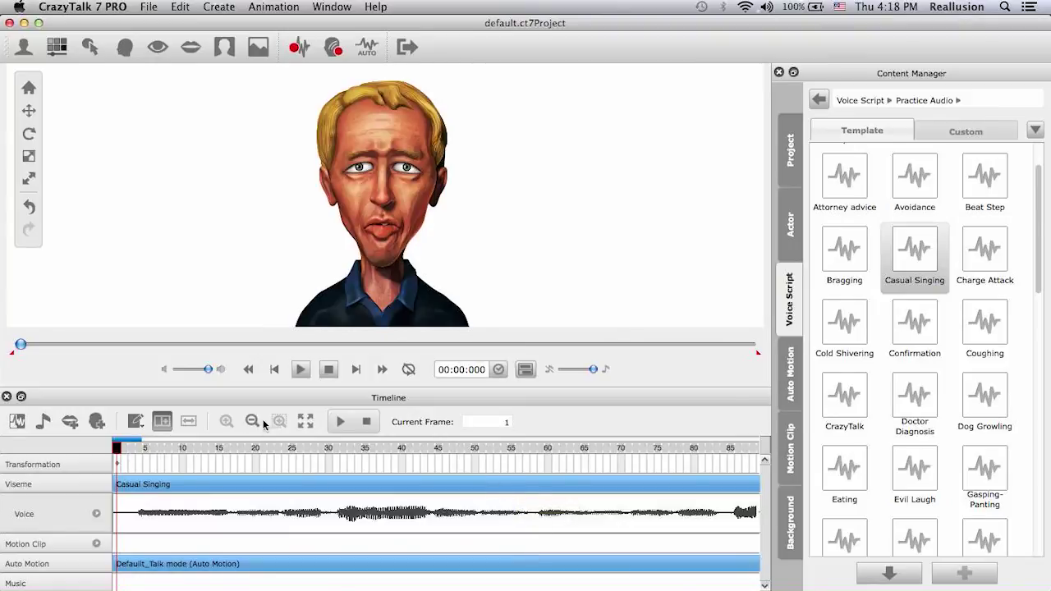
{"action": "left_click", "coordinate": [252, 422]}
{"action": "left_click", "coordinate": [252, 422]}
{"action": "left_click", "coordinate": [252, 422]}
{"action": "left_click", "coordinate": [252, 422]}
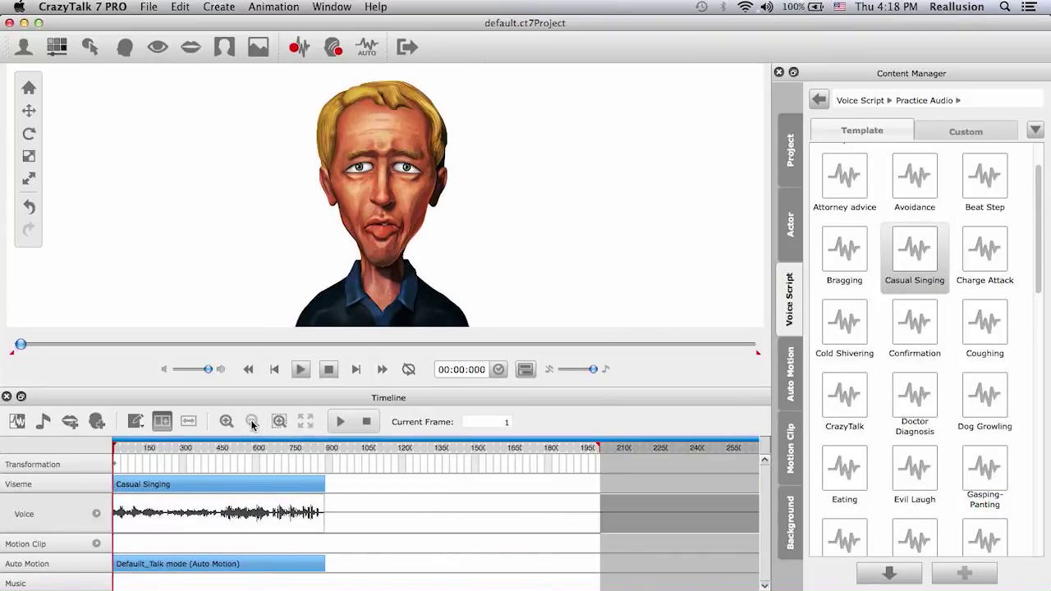
Review the editing commands available for the Casual Singing clip on the viseme track.
{"action": "left_click", "coordinate": [237, 493]}
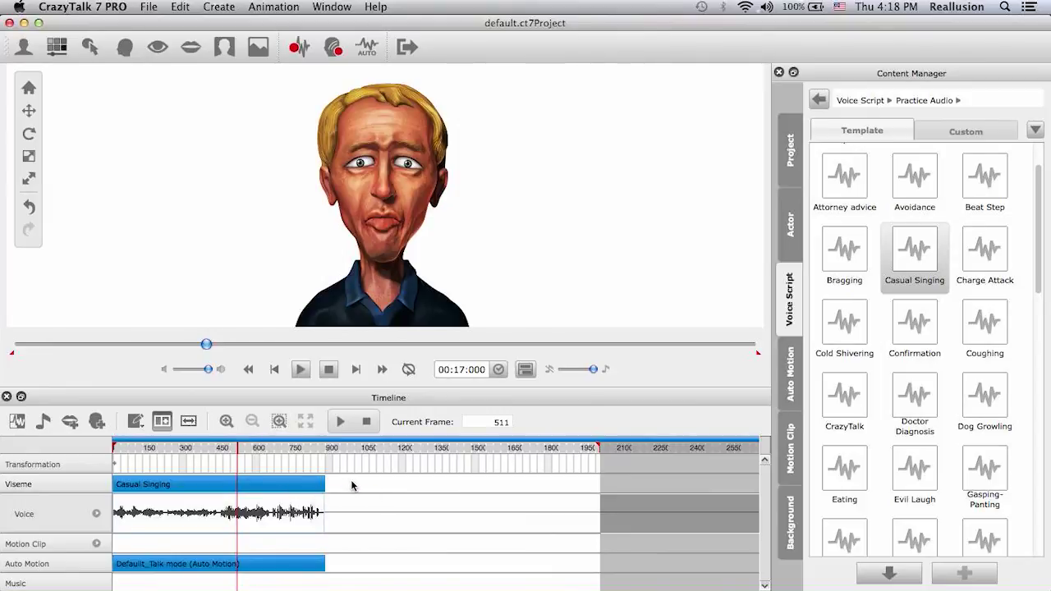
{"action": "left_click", "coordinate": [215, 490]}
{"action": "right_click", "coordinate": [215, 489]}
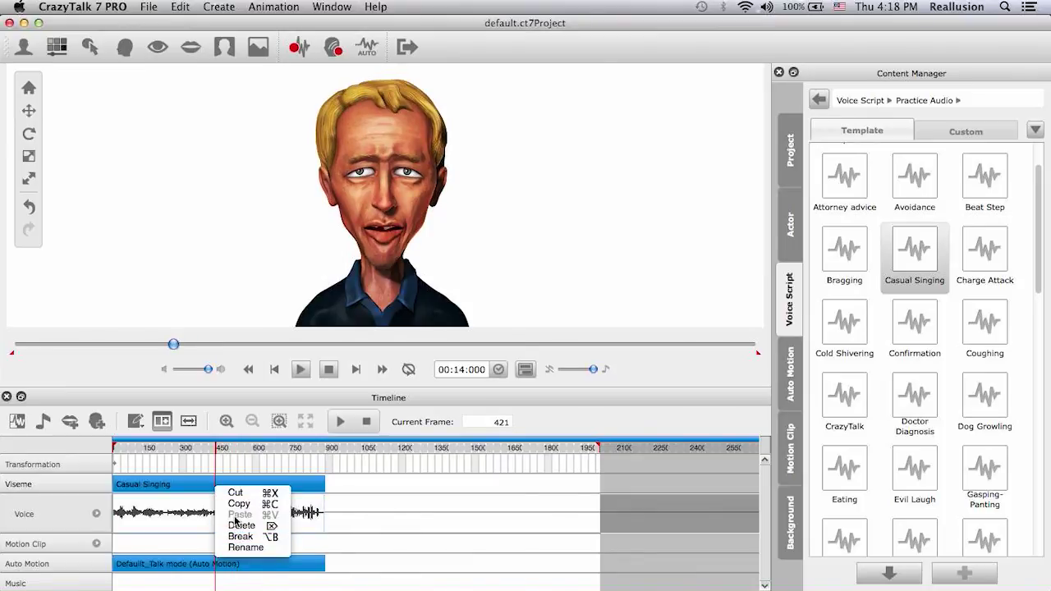
{"action": "left_click", "coordinate": [169, 452]}
Play the Casual Singing clip from the start and pause in the vocal gap at about frame 214.
{"action": "left_click", "coordinate": [163, 450]}
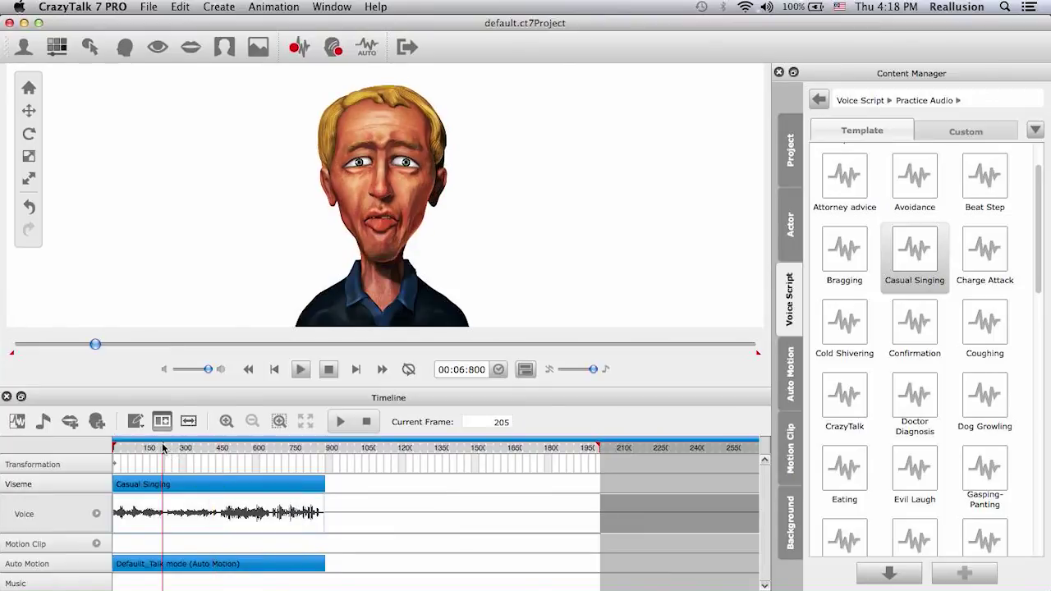
{"action": "left_click", "coordinate": [226, 421]}
{"action": "left_click", "coordinate": [226, 422]}
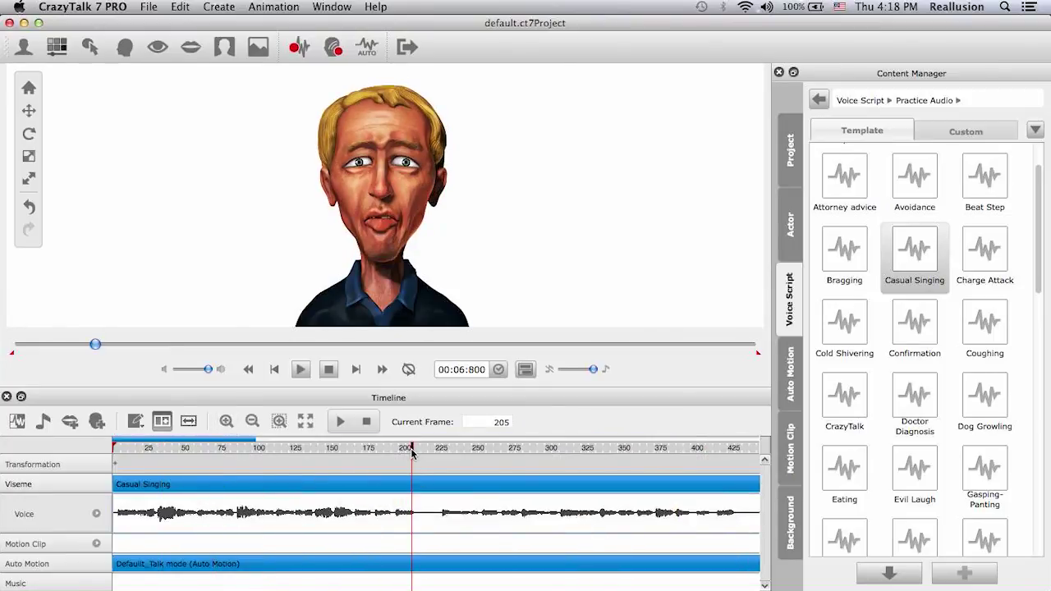
{"action": "left_click", "coordinate": [239, 448]}
{"action": "key", "text": "Home"}
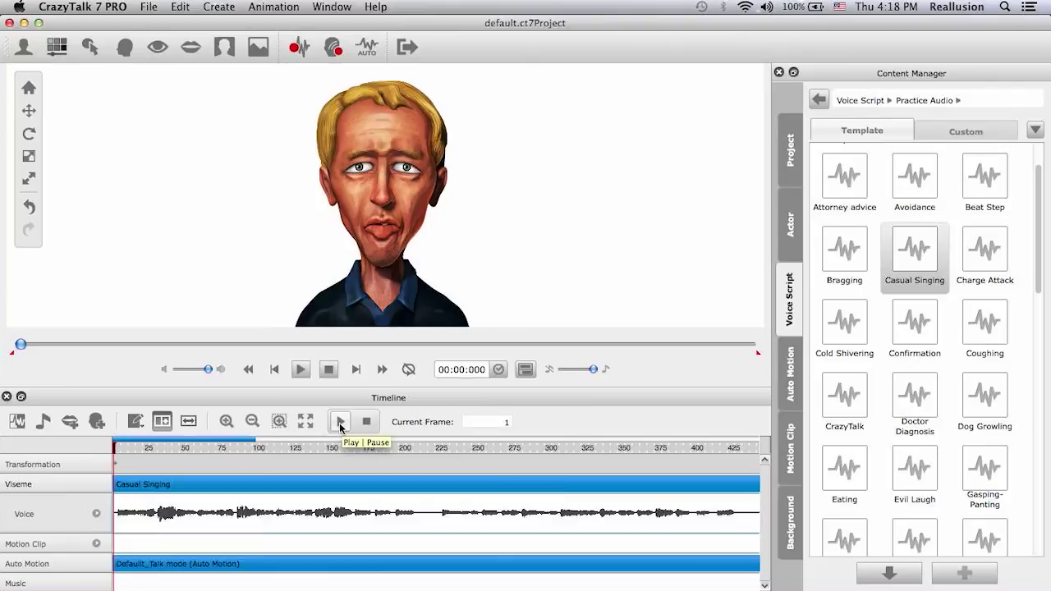
{"action": "left_click", "coordinate": [340, 422]}
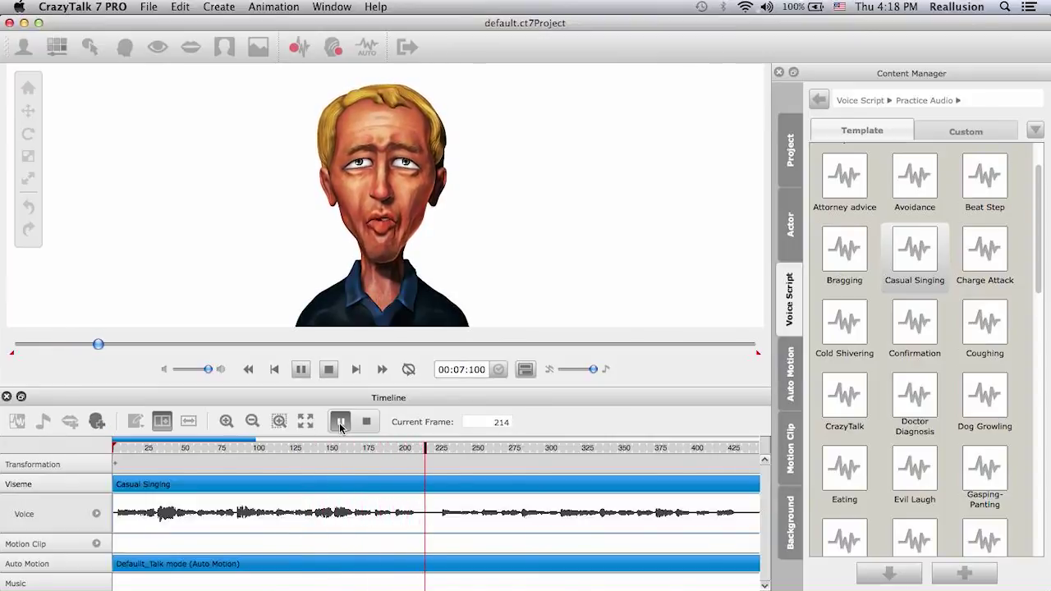
{"action": "left_click", "coordinate": [340, 423]}
Break the Casual Singing clip on the viseme track at frame 215.
{"action": "left_click_drag", "start_coordinate": [435, 447], "coordinate": [424, 448]}
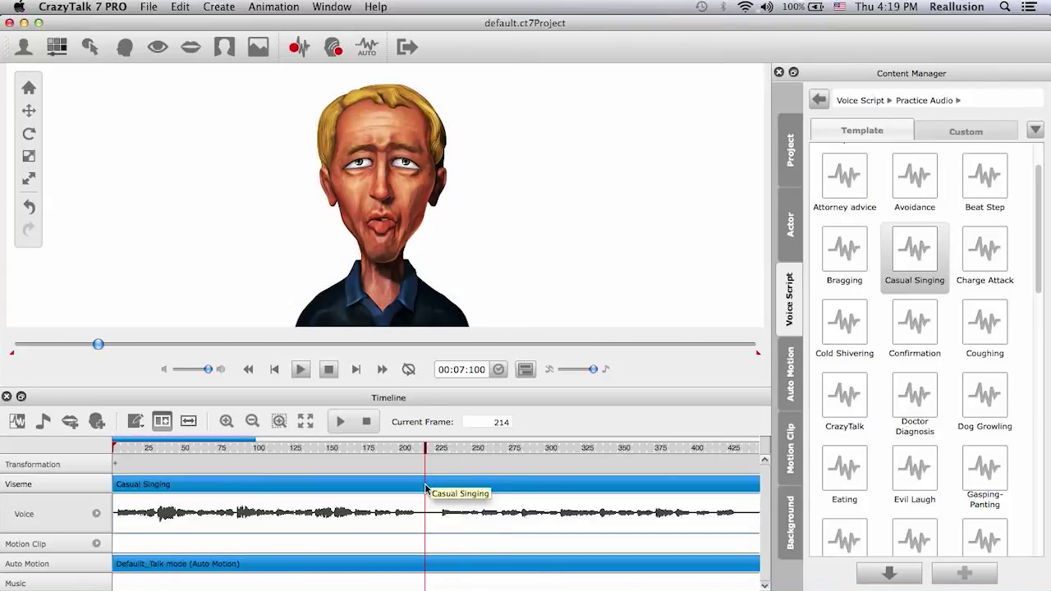
{"action": "right_click", "coordinate": [426, 489]}
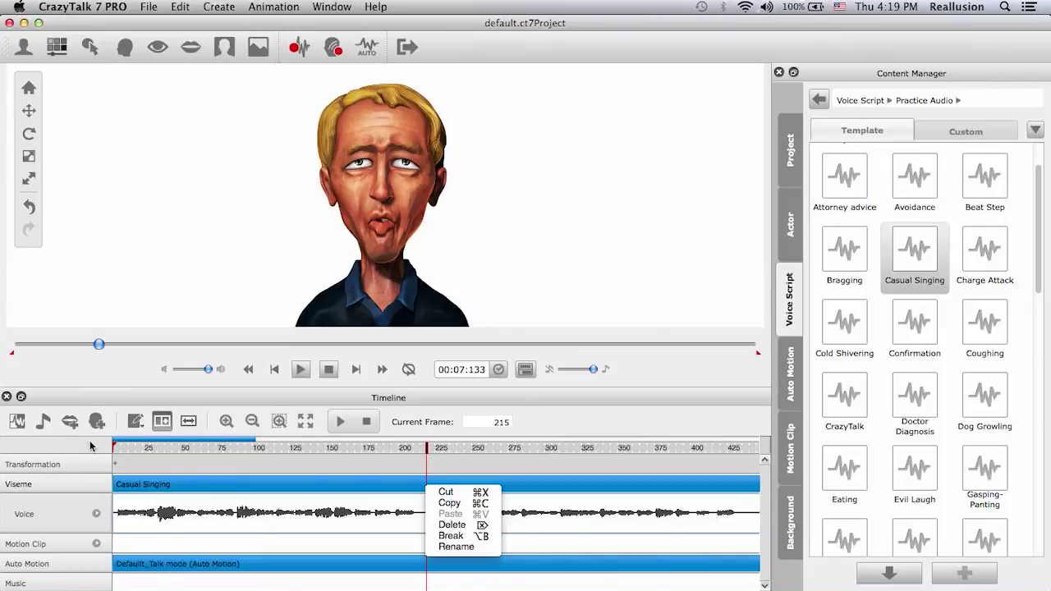
{"action": "left_click", "coordinate": [136, 423]}
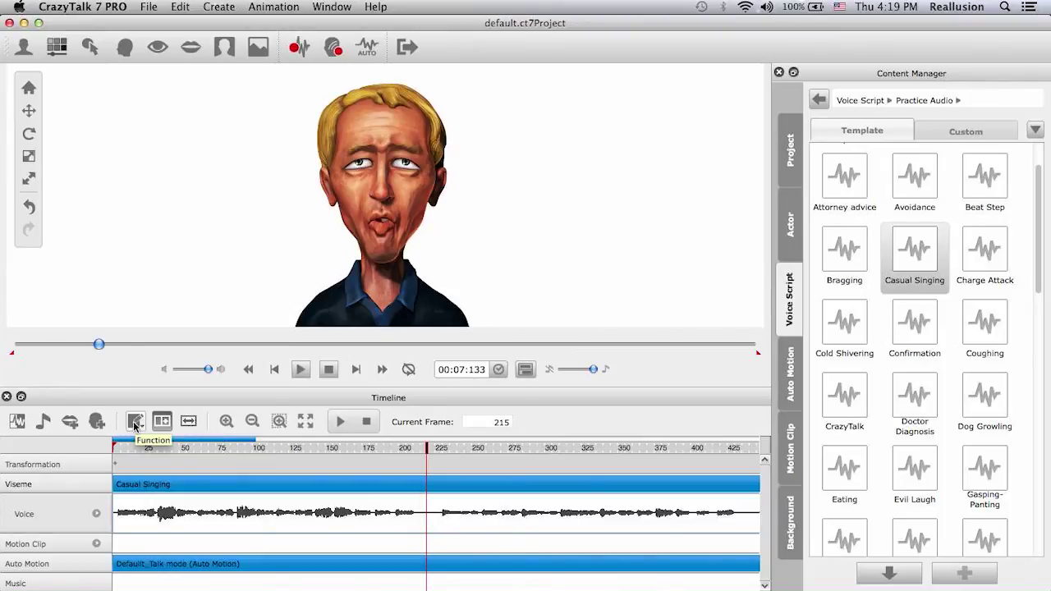
{"action": "left_click", "coordinate": [136, 422]}
{"action": "left_click", "coordinate": [181, 487]}
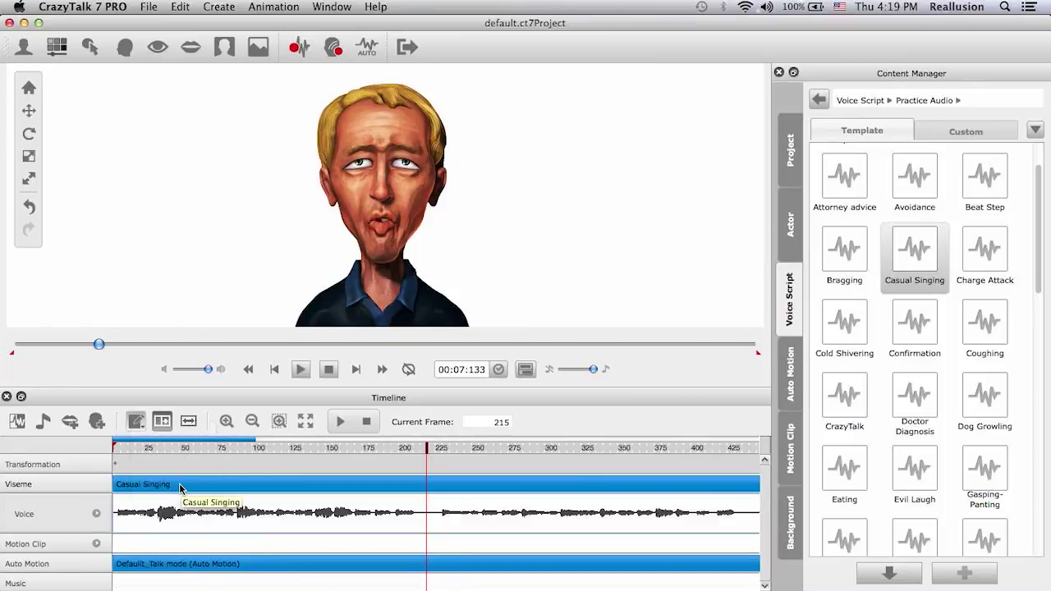
Move the second Casual Singing segment away from the first and delete it from the viseme track.
{"action": "left_click", "coordinate": [252, 421]}
{"action": "left_click", "coordinate": [252, 421]}
{"action": "left_click", "coordinate": [252, 421]}
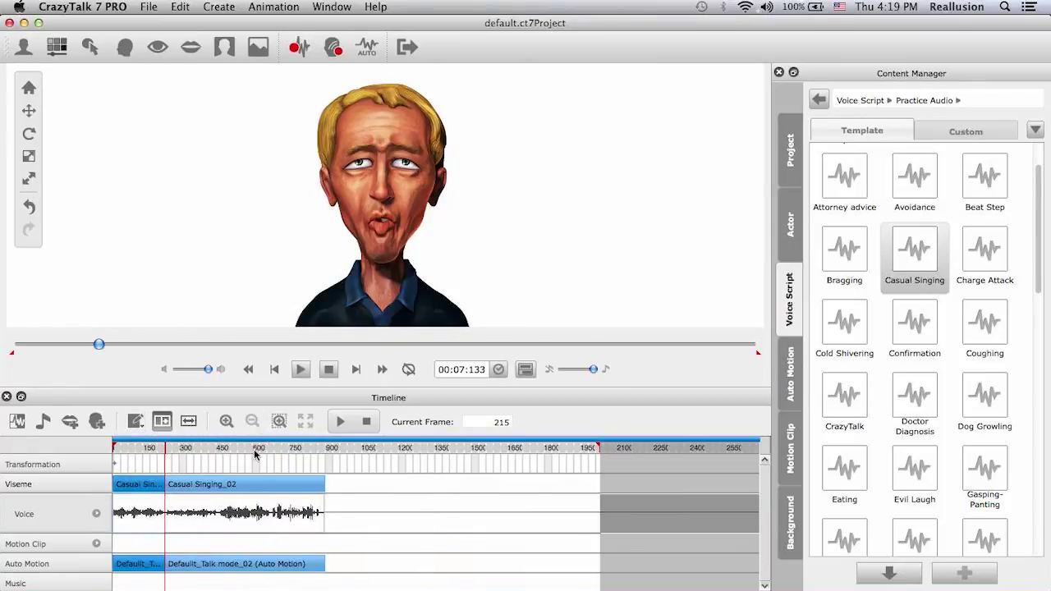
{"action": "left_click_drag", "start_coordinate": [222, 486], "coordinate": [261, 485]}
{"action": "right_click", "coordinate": [261, 486]}
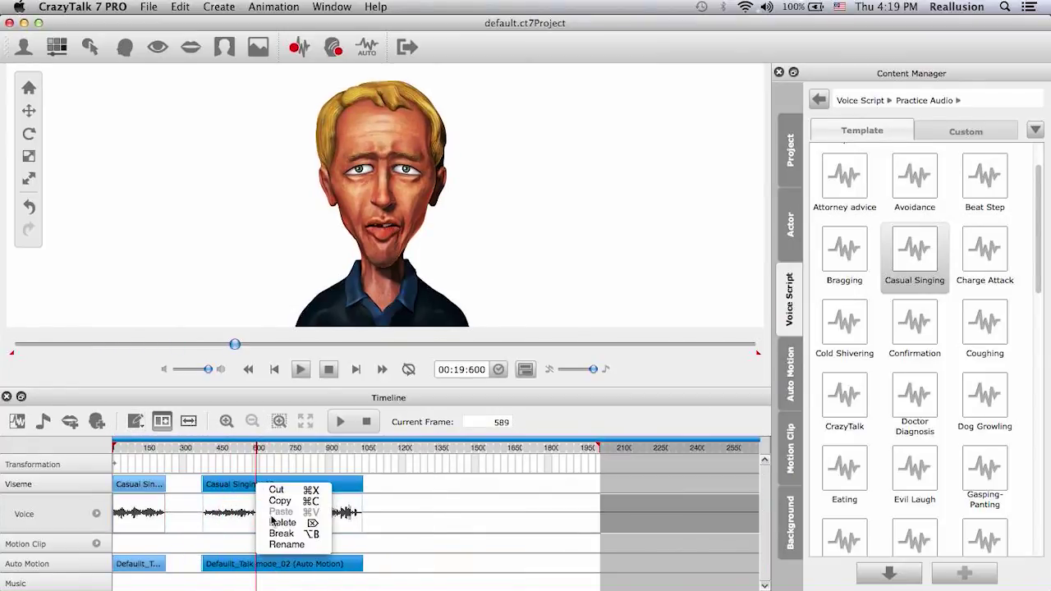
{"action": "left_click", "coordinate": [284, 523]}
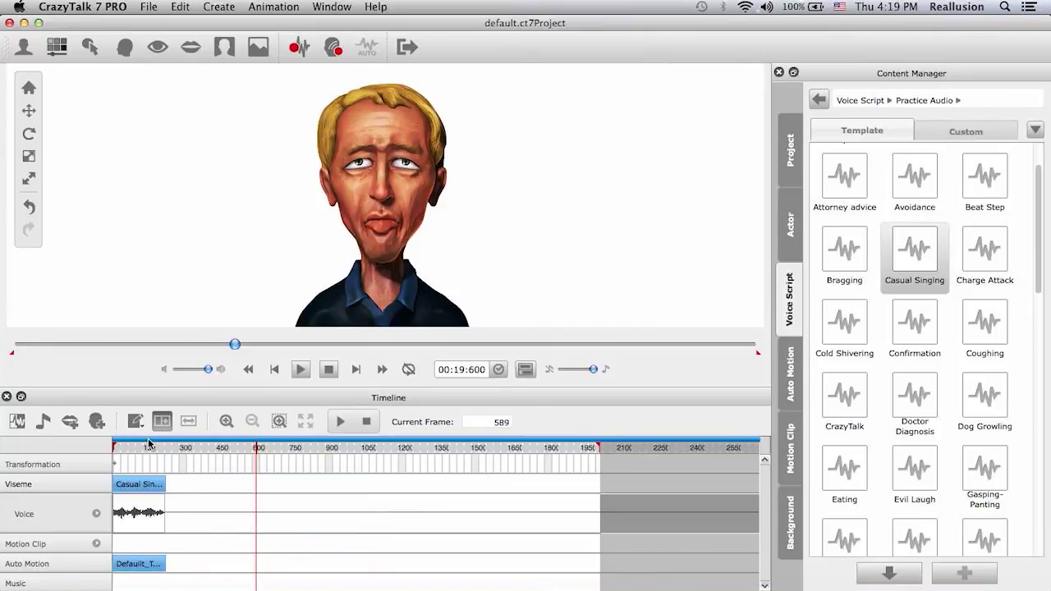
Examine the end of the remaining Casual Singing segment on the viseme track.
{"action": "left_click", "coordinate": [226, 422]}
{"action": "left_click", "coordinate": [226, 421]}
{"action": "left_click_drag", "start_coordinate": [278, 439], "coordinate": [300, 437]}
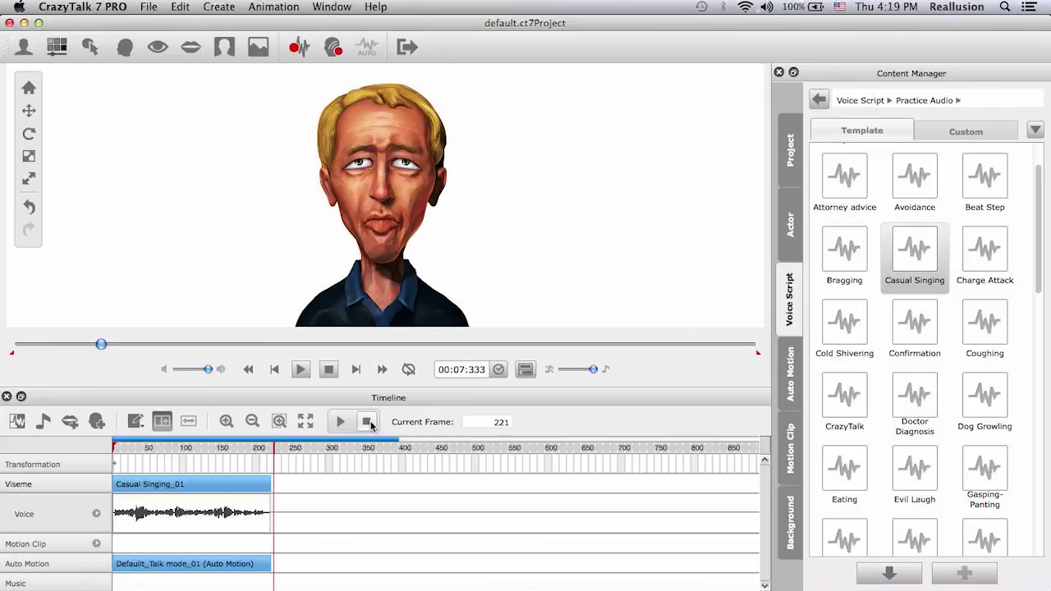
{"action": "left_click", "coordinate": [366, 421]}
{"action": "left_click", "coordinate": [233, 447]}
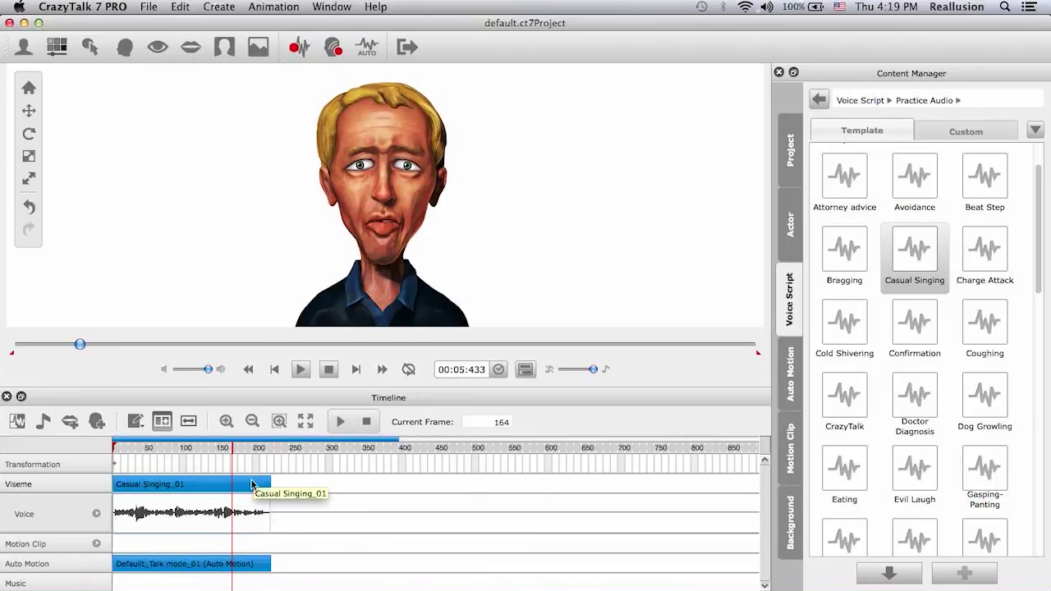
{"action": "left_click_drag", "start_coordinate": [268, 487], "coordinate": [269, 487]}
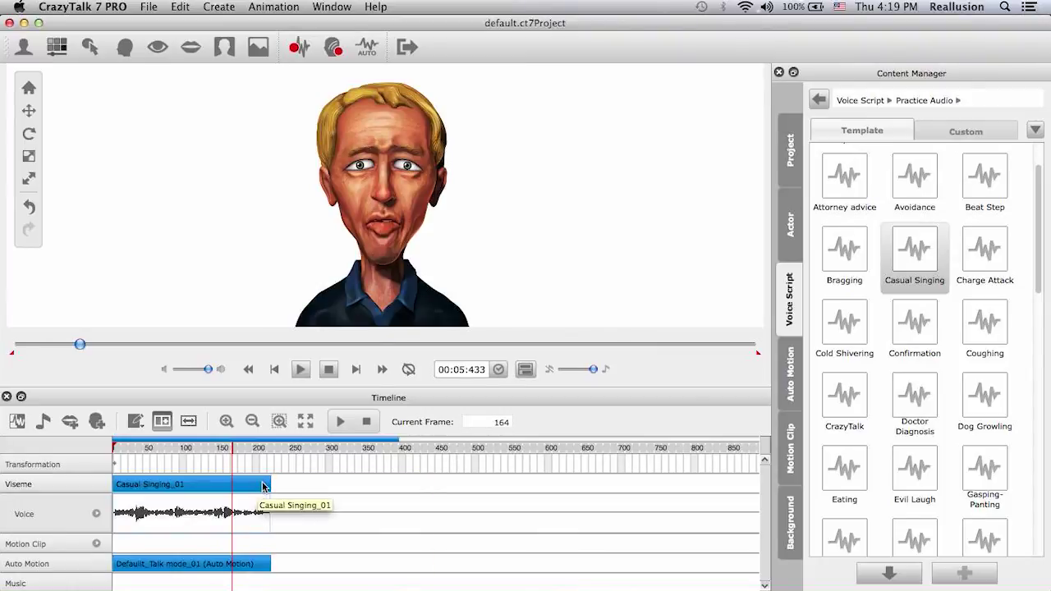
Copy the remaining Casual Singing segment and paste it directly after the original on the viseme track.
{"action": "right_click", "coordinate": [237, 490]}
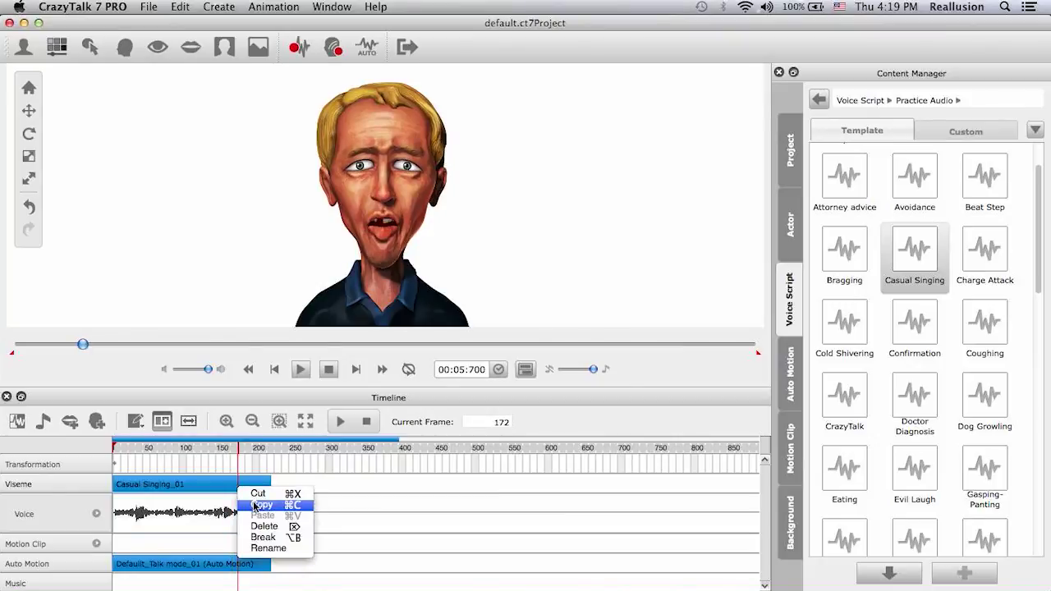
{"action": "left_click", "coordinate": [254, 501]}
{"action": "left_click", "coordinate": [282, 450]}
{"action": "right_click", "coordinate": [282, 484]}
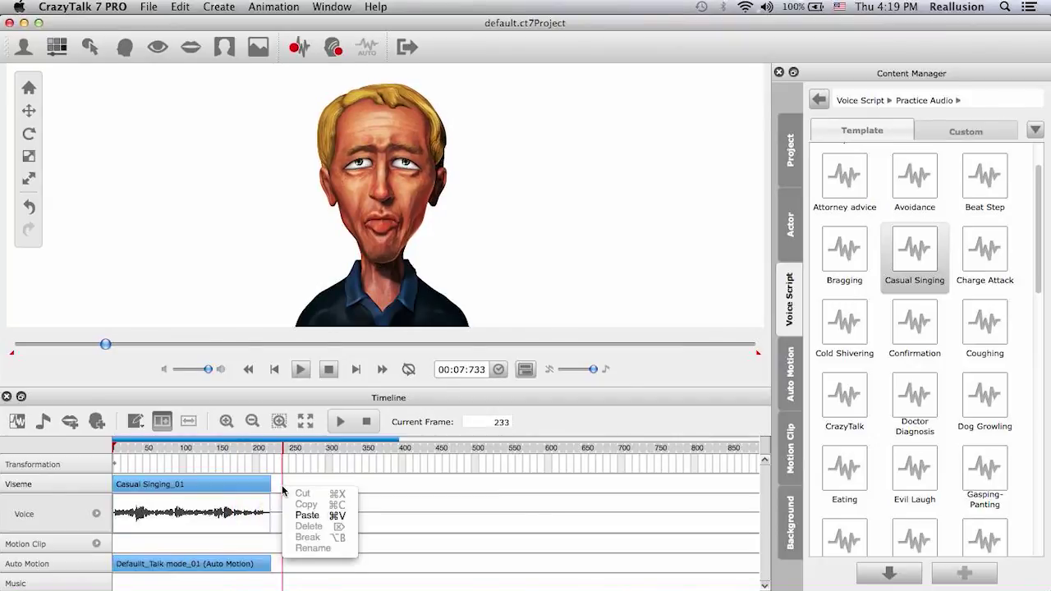
{"action": "left_click", "coordinate": [310, 513]}
{"action": "left_click_drag", "start_coordinate": [310, 515], "coordinate": [299, 516]}
{"action": "left_click", "coordinate": [233, 450]}
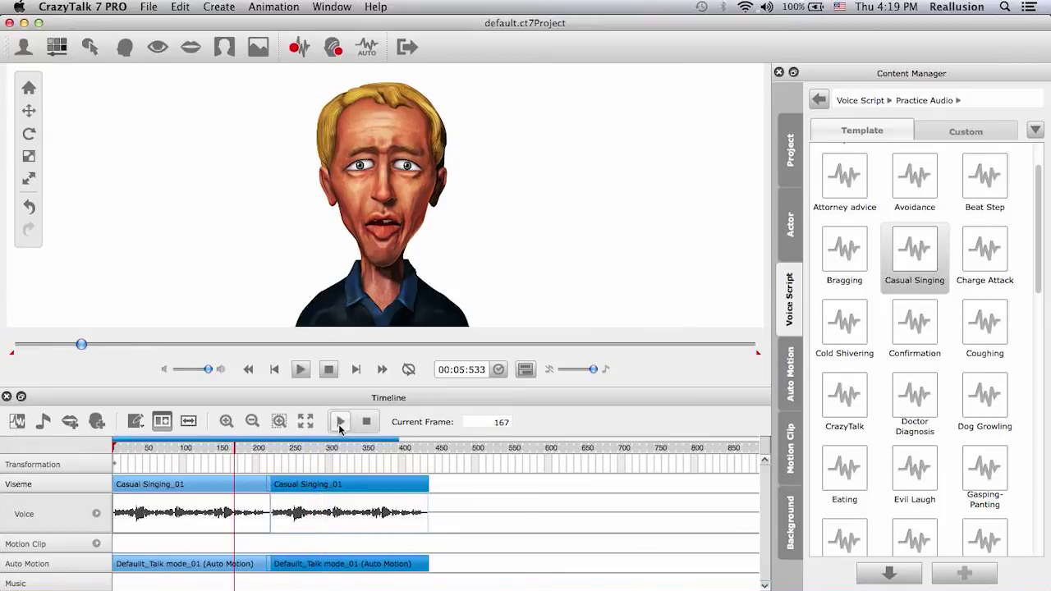
Delete the pasted copy of the Casual Singing segment from the viseme track.
{"action": "right_click", "coordinate": [344, 486]}
{"action": "left_click", "coordinate": [368, 525]}
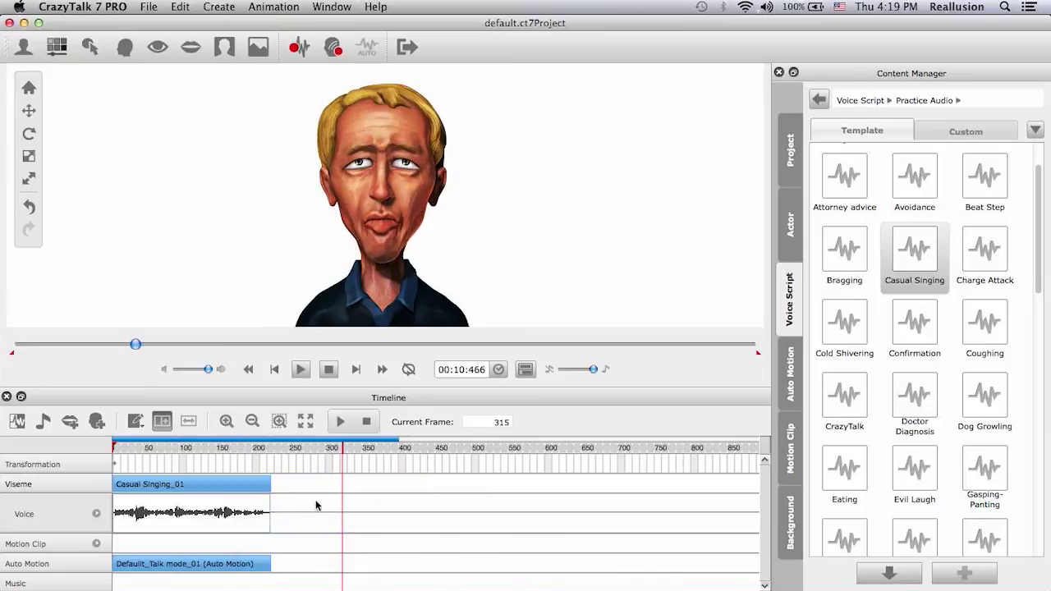
Loop the Casual Singing segment by extending its end to about frame 430 on the viseme track.
{"action": "left_click", "coordinate": [162, 421]}
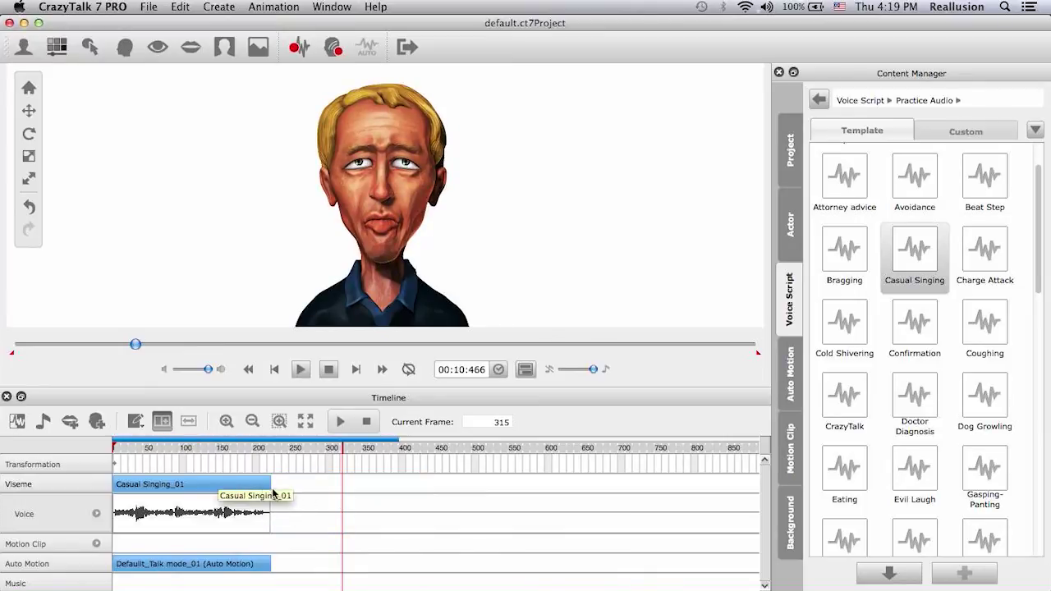
{"action": "left_click", "coordinate": [267, 485]}
{"action": "left_click_drag", "start_coordinate": [268, 486], "coordinate": [359, 488]}
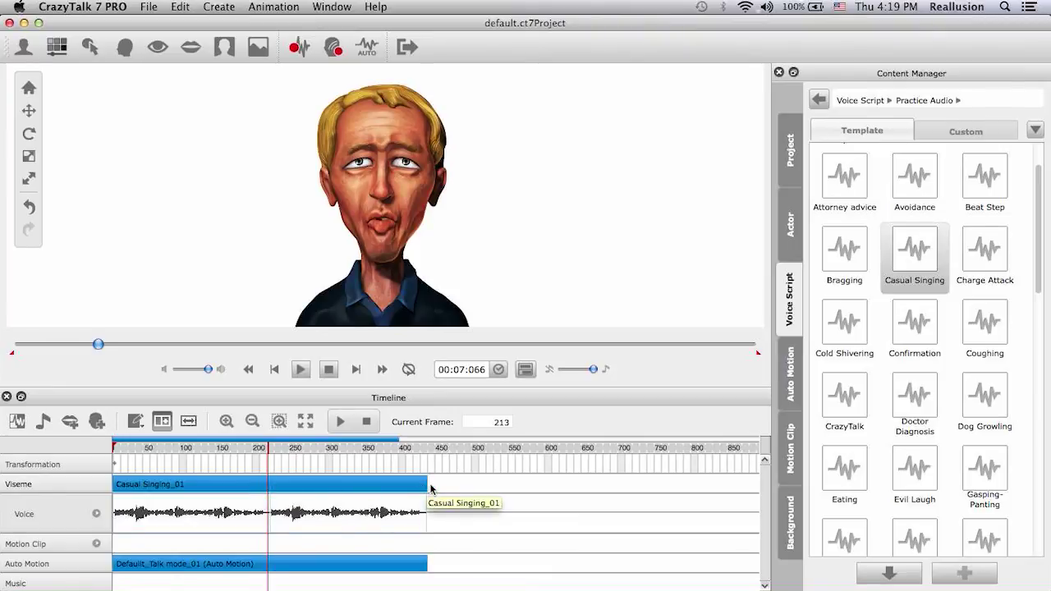
Extend the looped Casual Singing clip to about frame 645, then undo both loop extensions.
{"action": "left_click_drag", "start_coordinate": [426, 486], "coordinate": [540, 486]}
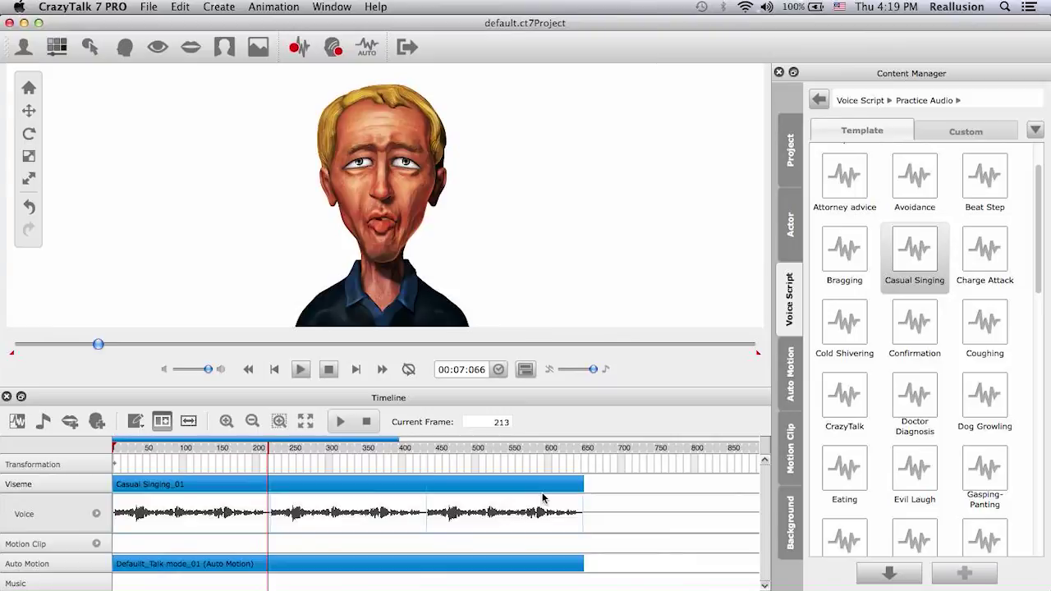
{"action": "left_click", "coordinate": [29, 207]}
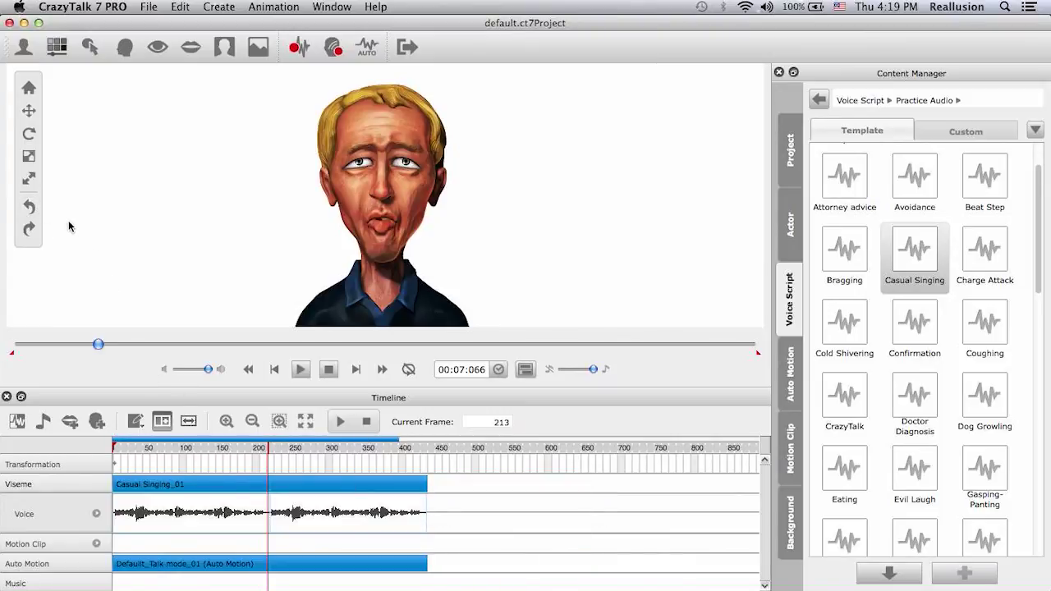
{"action": "left_click", "coordinate": [29, 207]}
Switch the timeline to speed mode, stretch the Casual Singing clip to about frame 290 and play it back.
{"action": "left_click", "coordinate": [189, 421]}
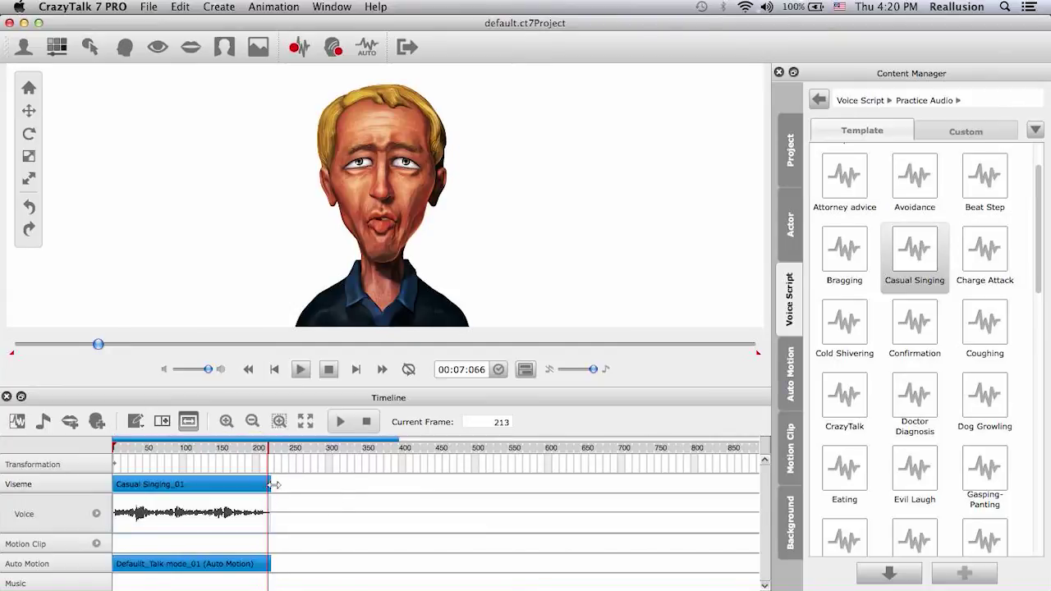
{"action": "left_click_drag", "start_coordinate": [273, 485], "coordinate": [324, 487]}
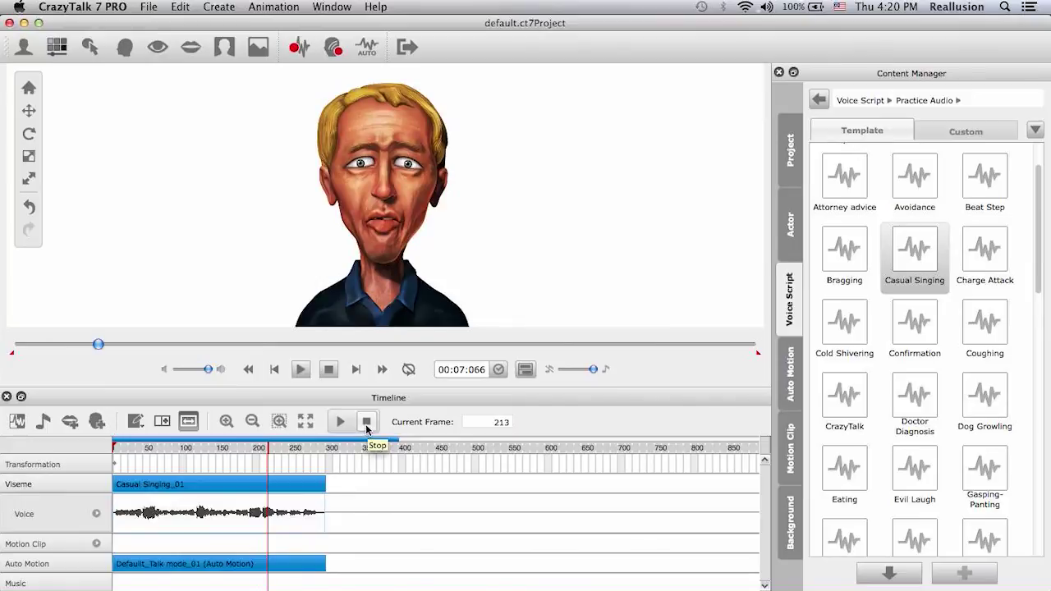
{"action": "left_click", "coordinate": [366, 422]}
{"action": "left_click", "coordinate": [340, 424]}
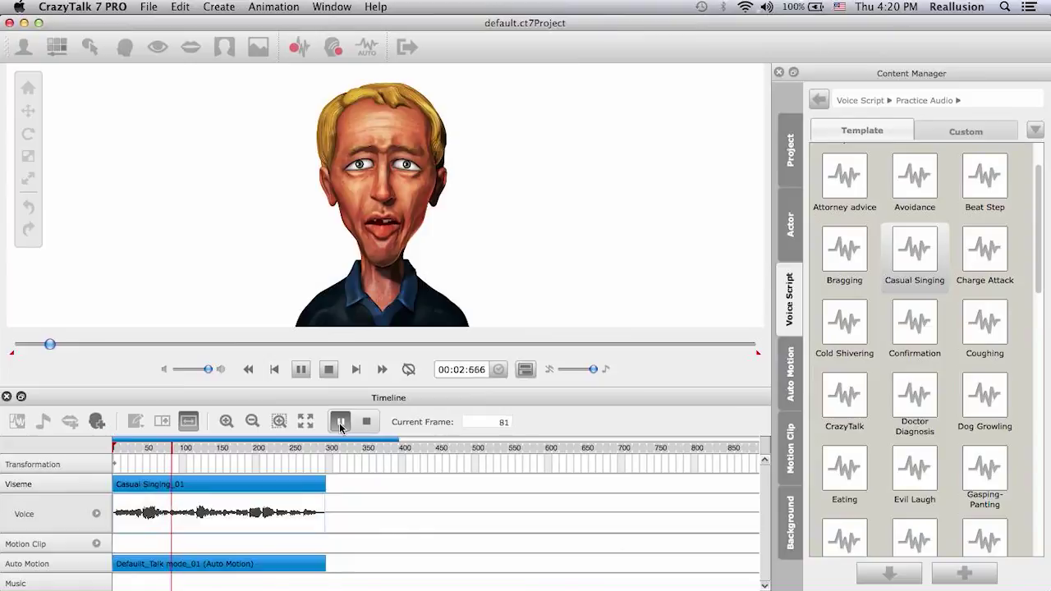
{"action": "left_click", "coordinate": [366, 422]}
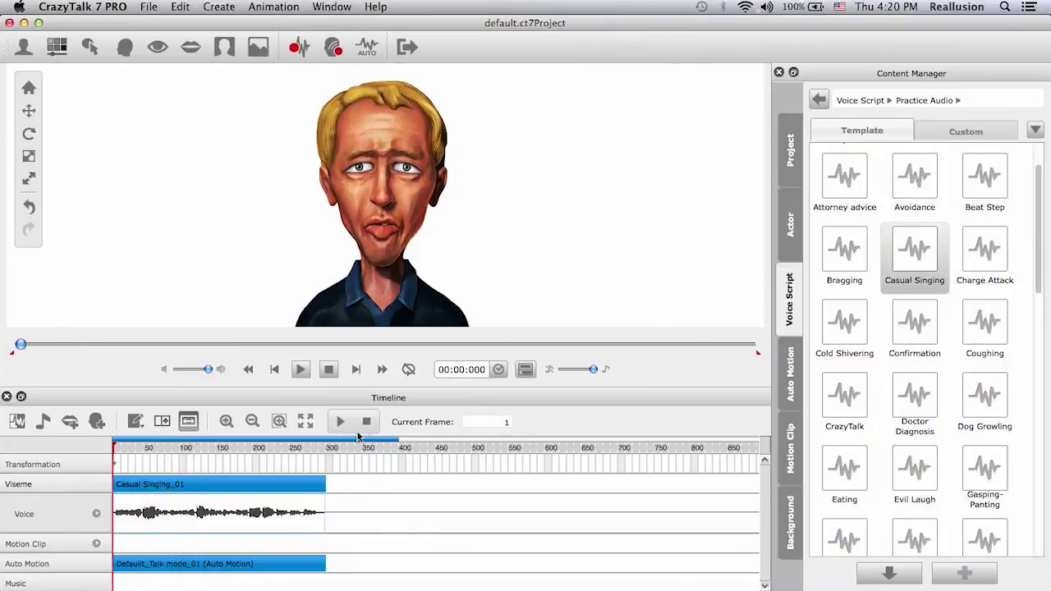
Speed up the Casual Singing clip by compressing its end to about frame 110, and preview the result.
{"action": "left_click_drag", "start_coordinate": [324, 482], "coordinate": [191, 487]}
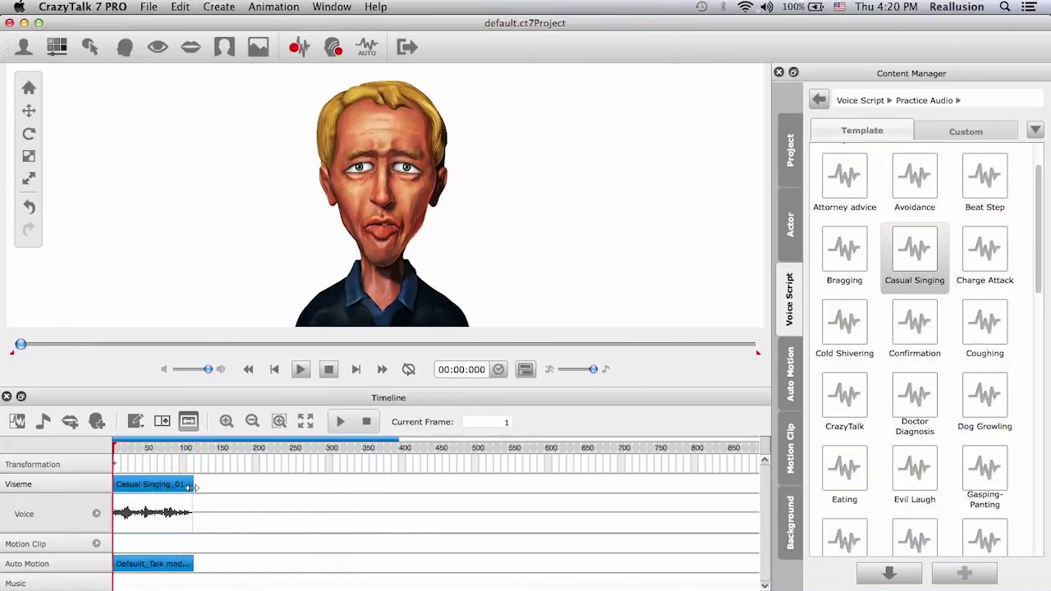
{"action": "left_click", "coordinate": [337, 424]}
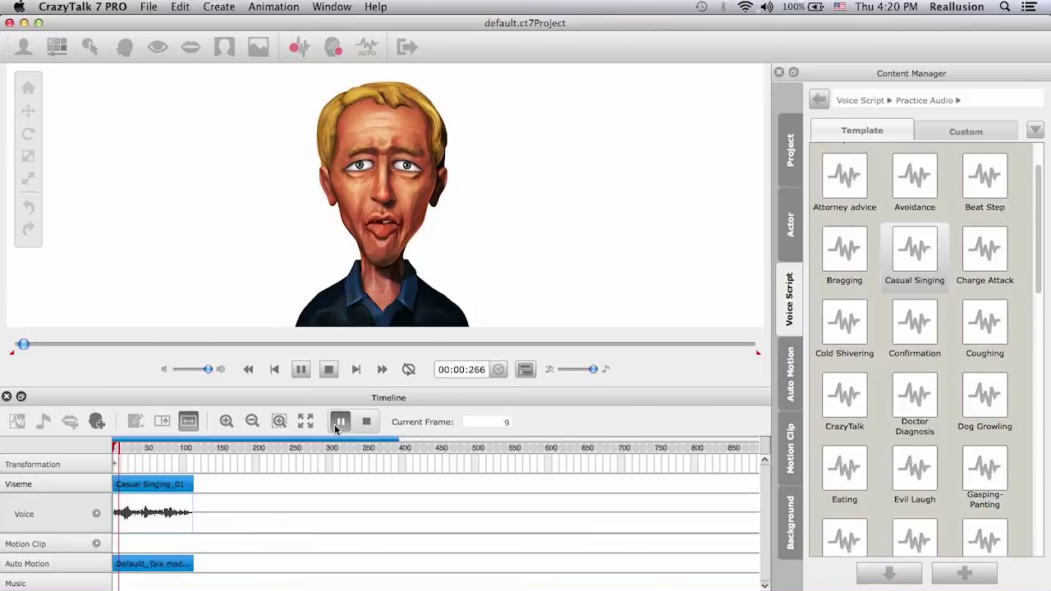
{"action": "left_click", "coordinate": [367, 422]}
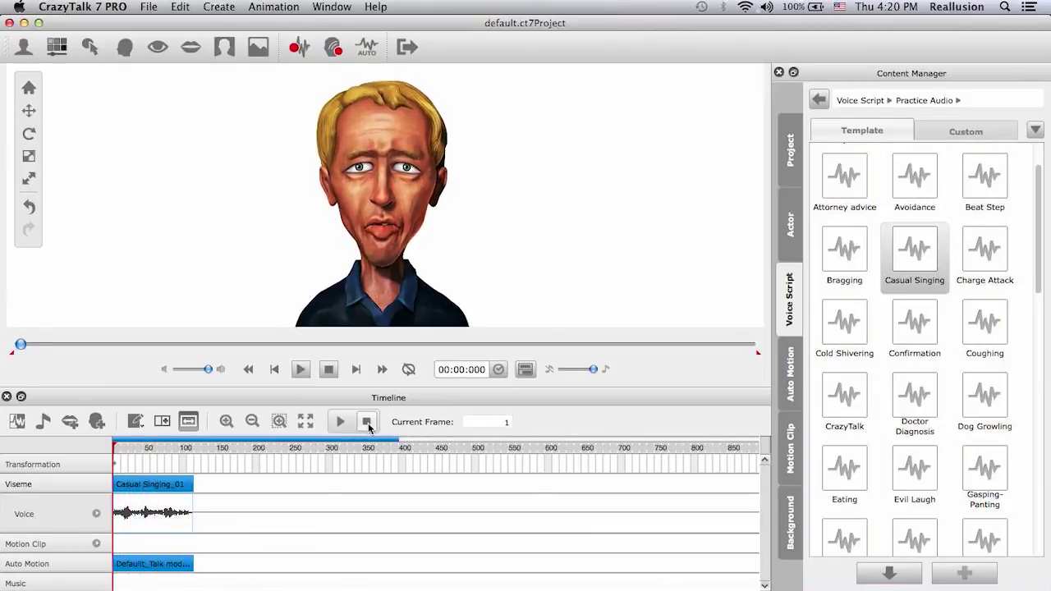
Undo the speed changes to the Casual Singing clip and return the timeline to loop mode.
{"action": "left_click", "coordinate": [28, 206]}
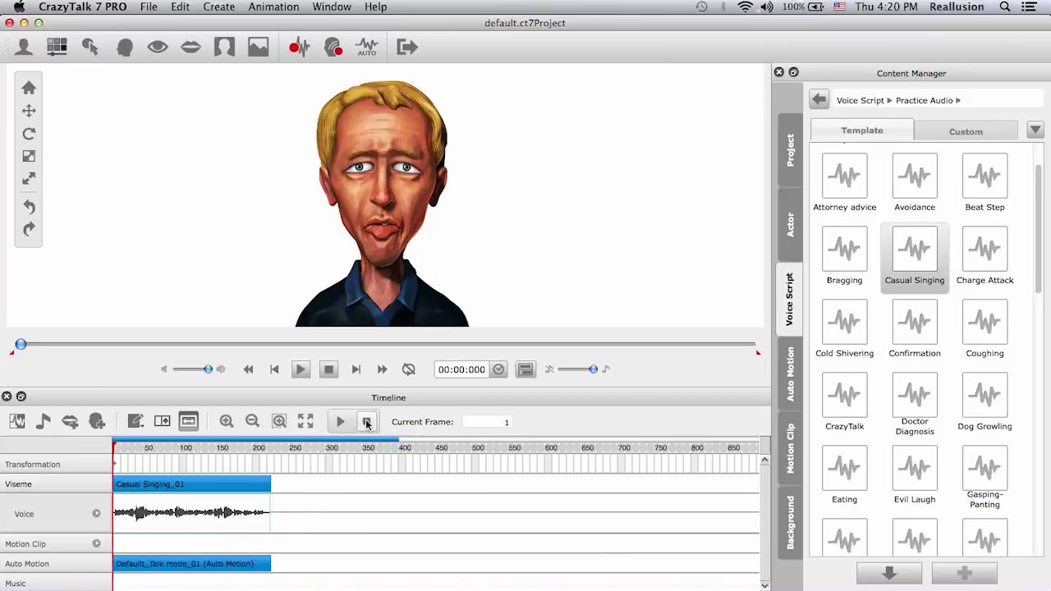
{"action": "left_click", "coordinate": [341, 422]}
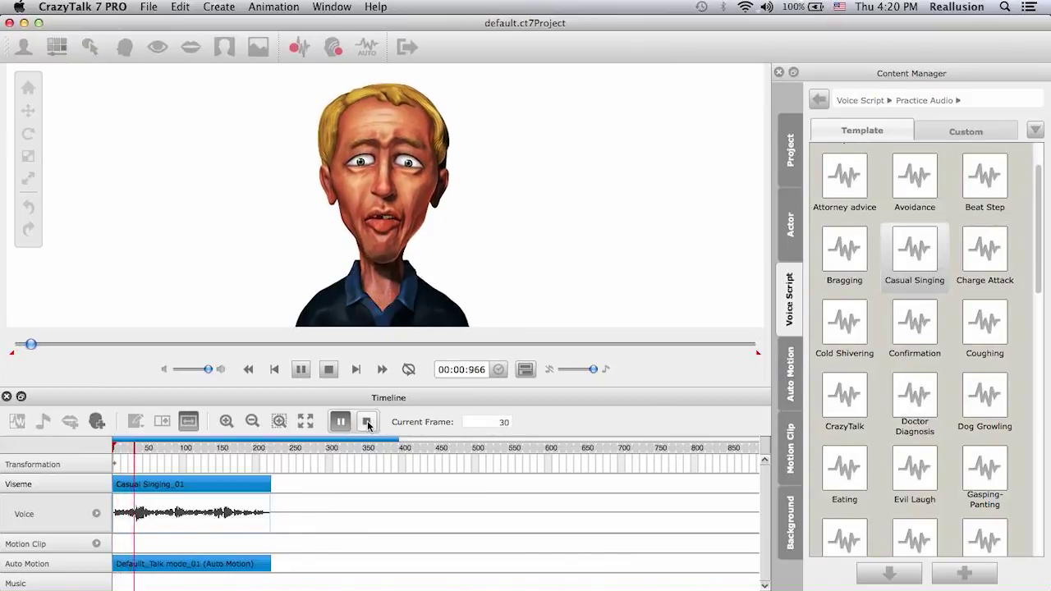
{"action": "left_click", "coordinate": [367, 421]}
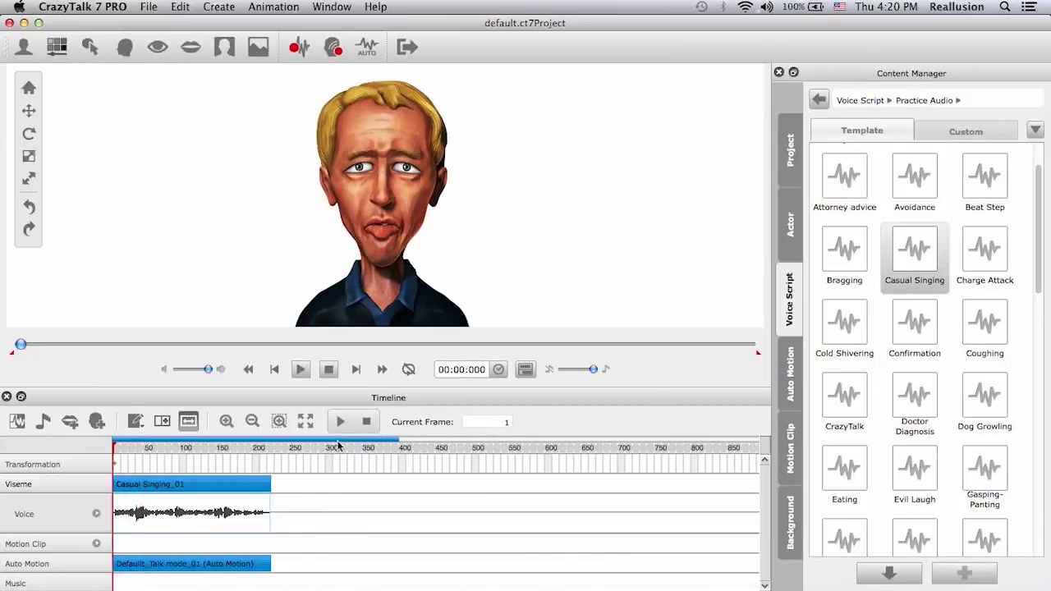
{"action": "left_click", "coordinate": [162, 422]}
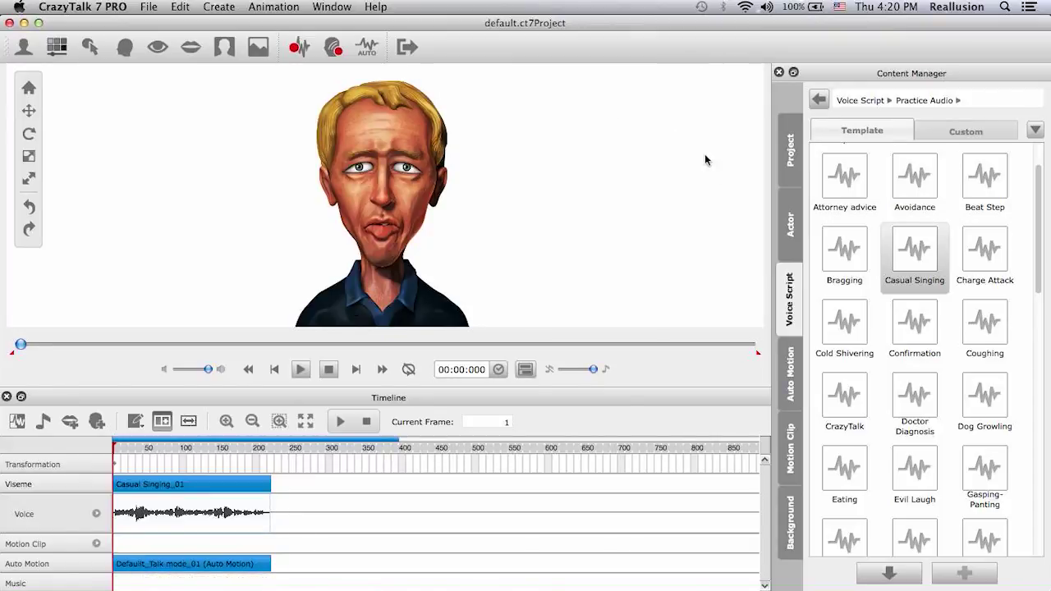
Add the Store Chime voice script at frame 232, after the Casual Singing clip, using Listen Mode.
{"action": "left_click_drag", "start_coordinate": [895, 230], "coordinate": [320, 76]}
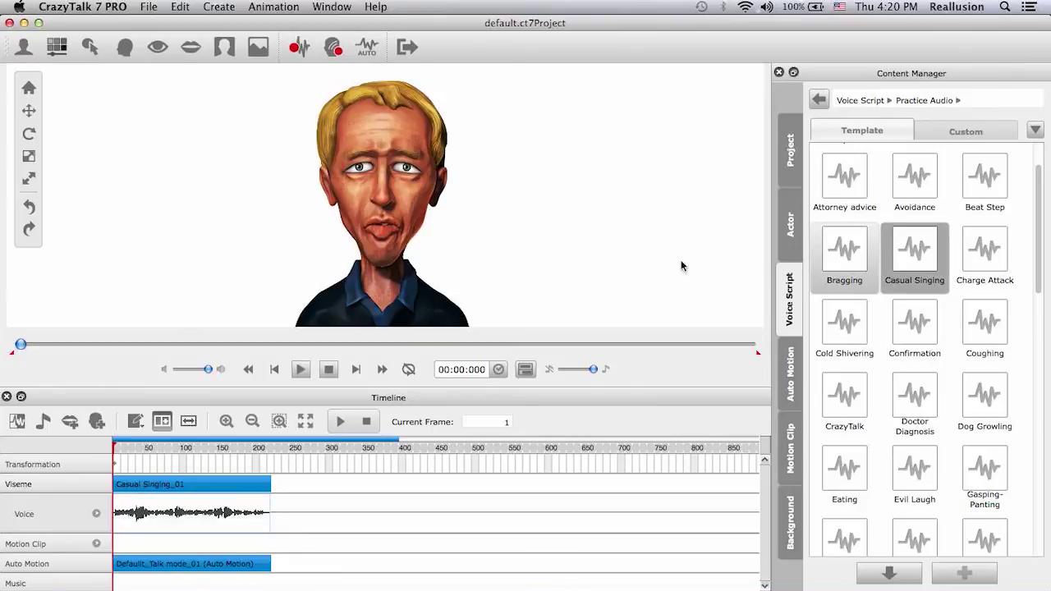
{"action": "left_click", "coordinate": [1031, 243]}
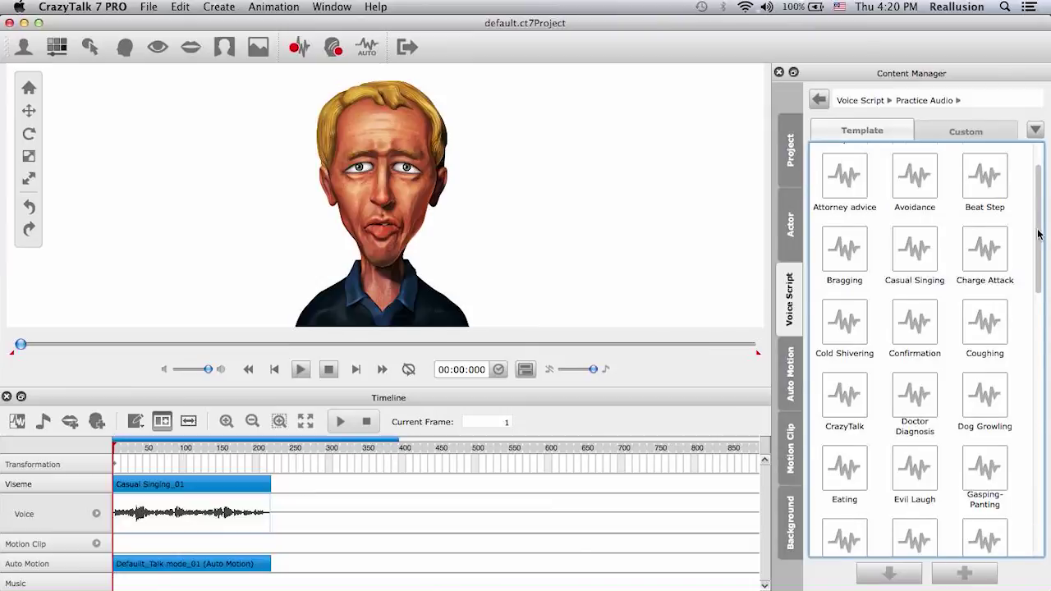
{"action": "left_click_drag", "start_coordinate": [1037, 233], "coordinate": [1036, 497]}
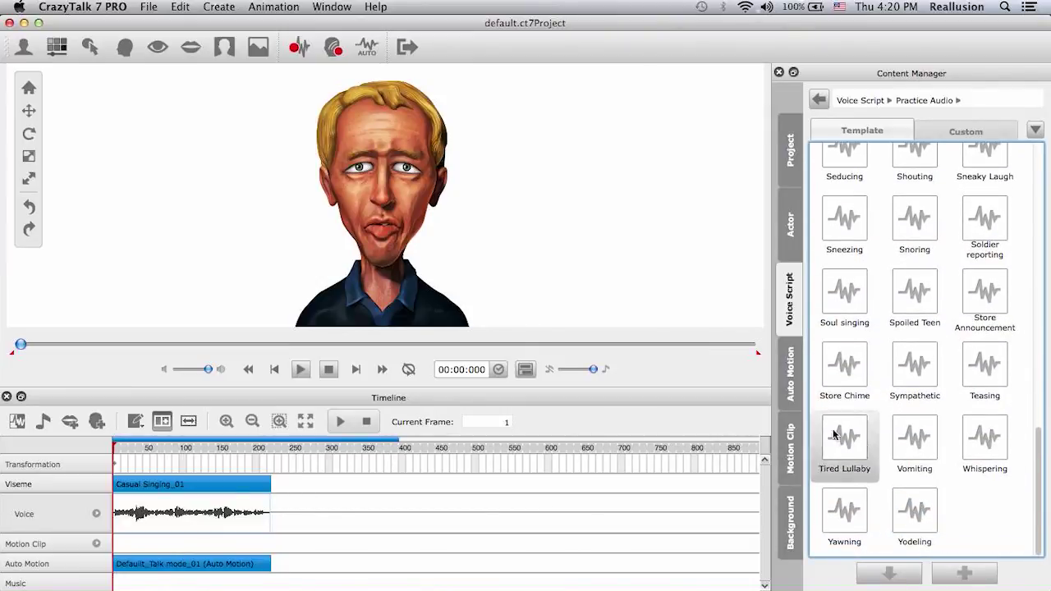
{"action": "left_click", "coordinate": [843, 368]}
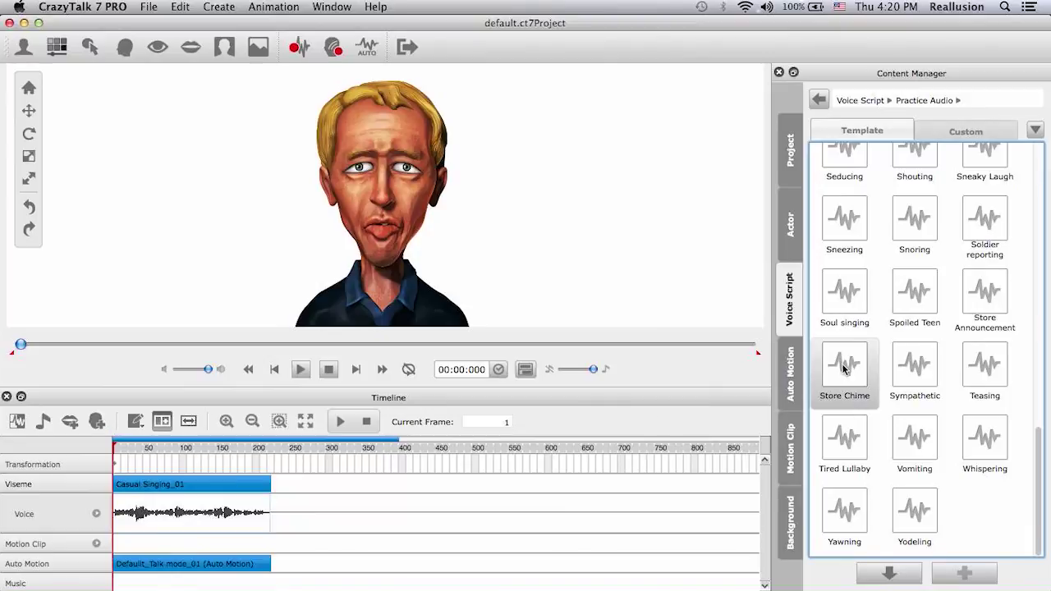
{"action": "left_click", "coordinate": [276, 450]}
{"action": "left_click_drag", "start_coordinate": [276, 450], "coordinate": [281, 451]}
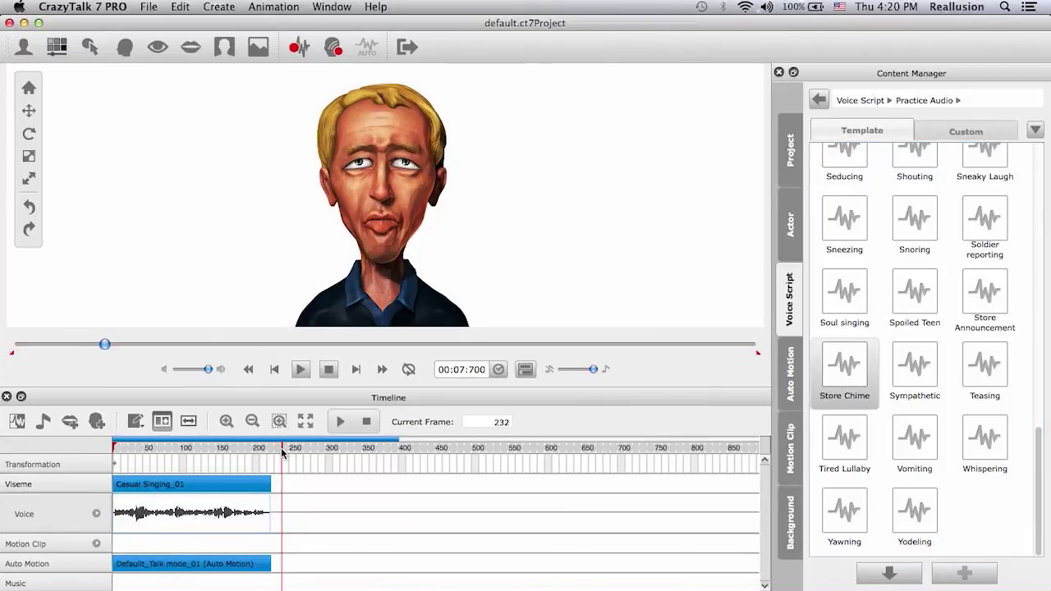
{"action": "left_click", "coordinate": [788, 390]}
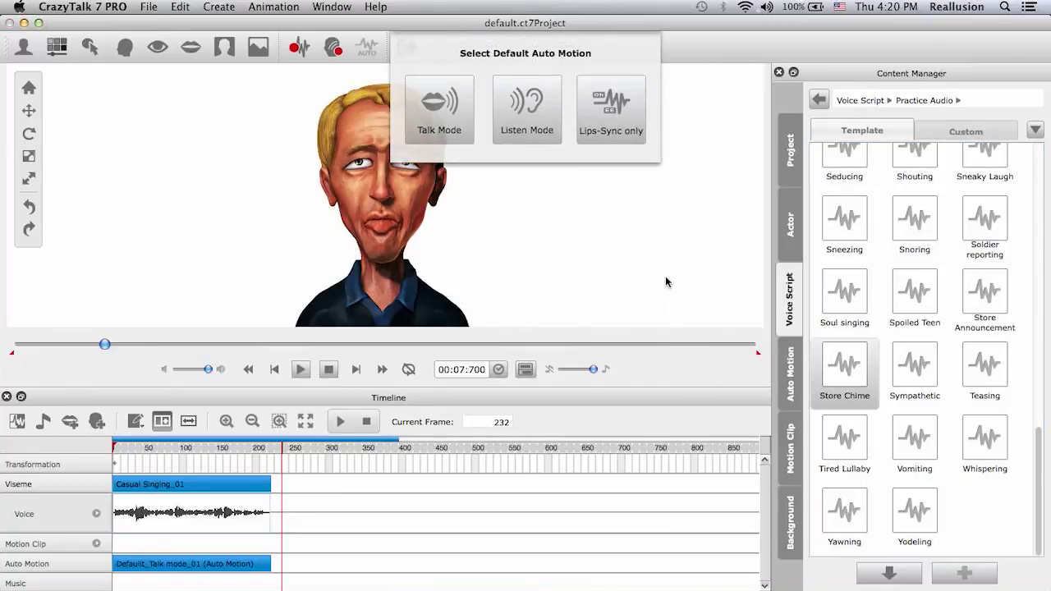
{"action": "left_click", "coordinate": [523, 119]}
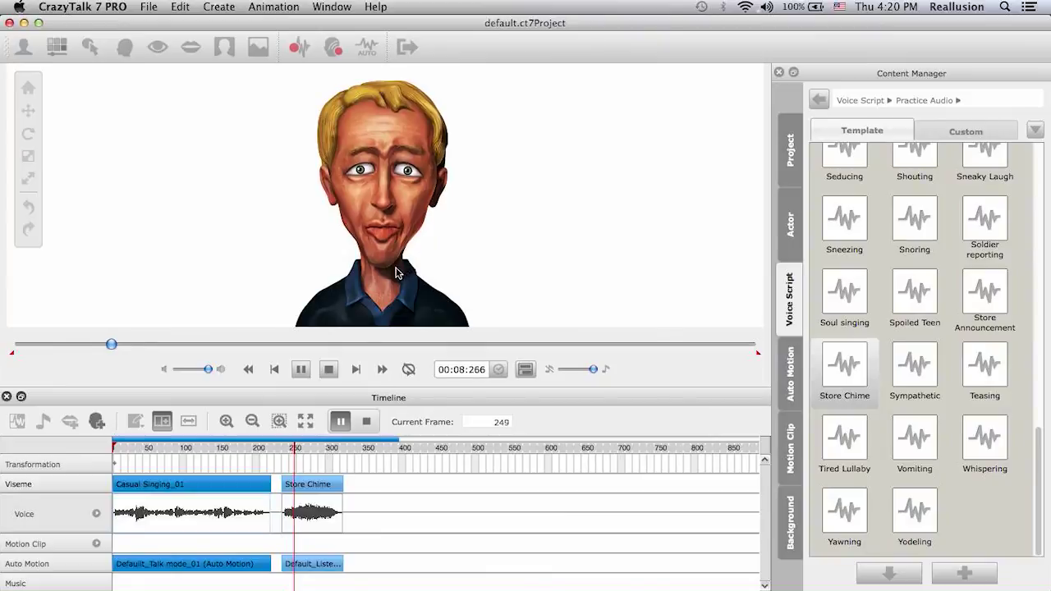
{"action": "left_click", "coordinate": [366, 422]}
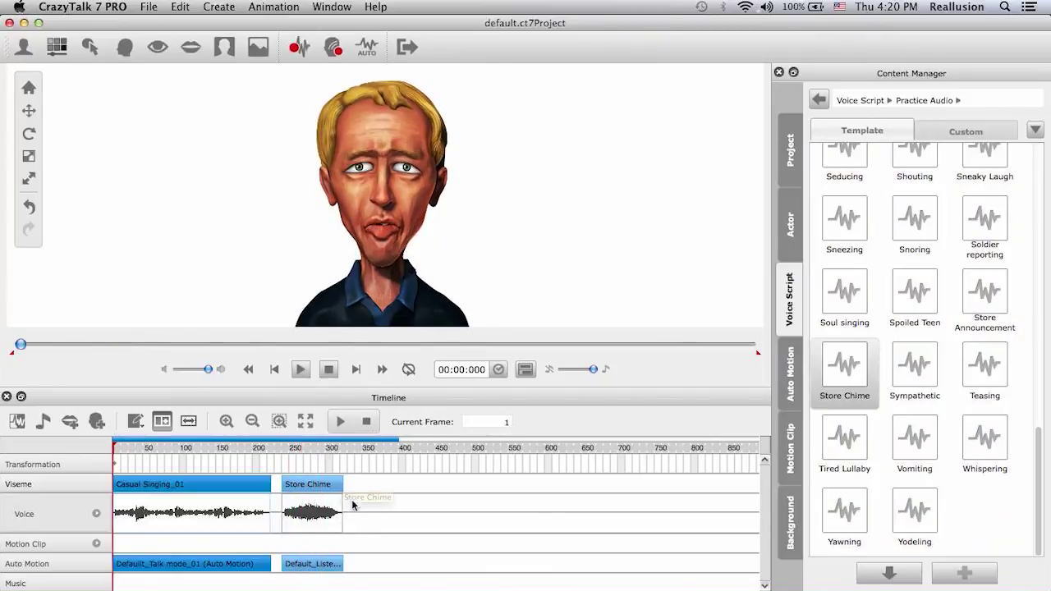
Examine the listen mode auto motion clip beneath Store Chime on the timeline.
{"action": "left_click", "coordinate": [227, 421]}
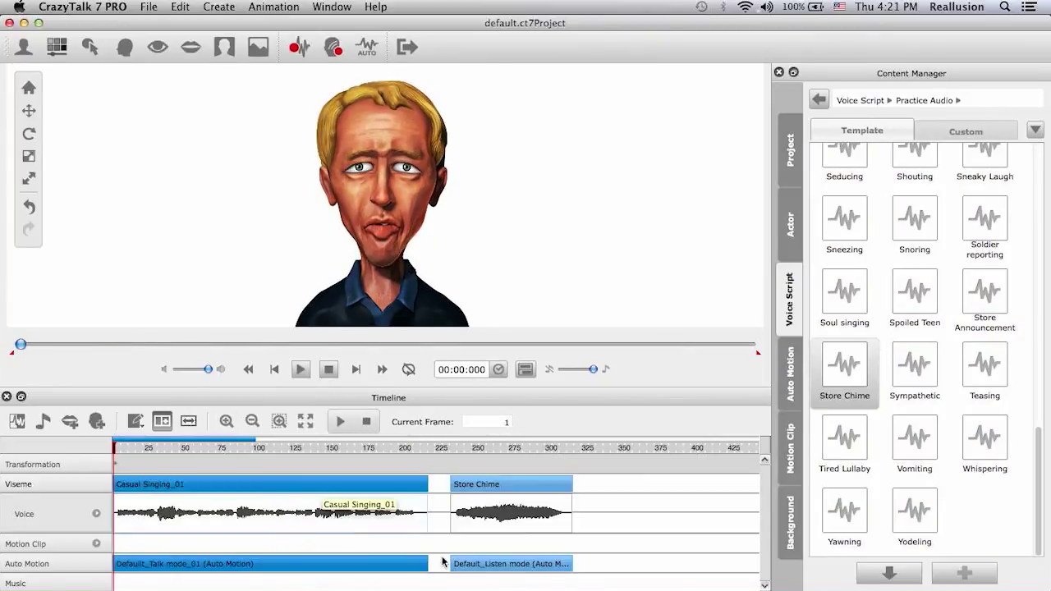
{"action": "left_click", "coordinate": [487, 570]}
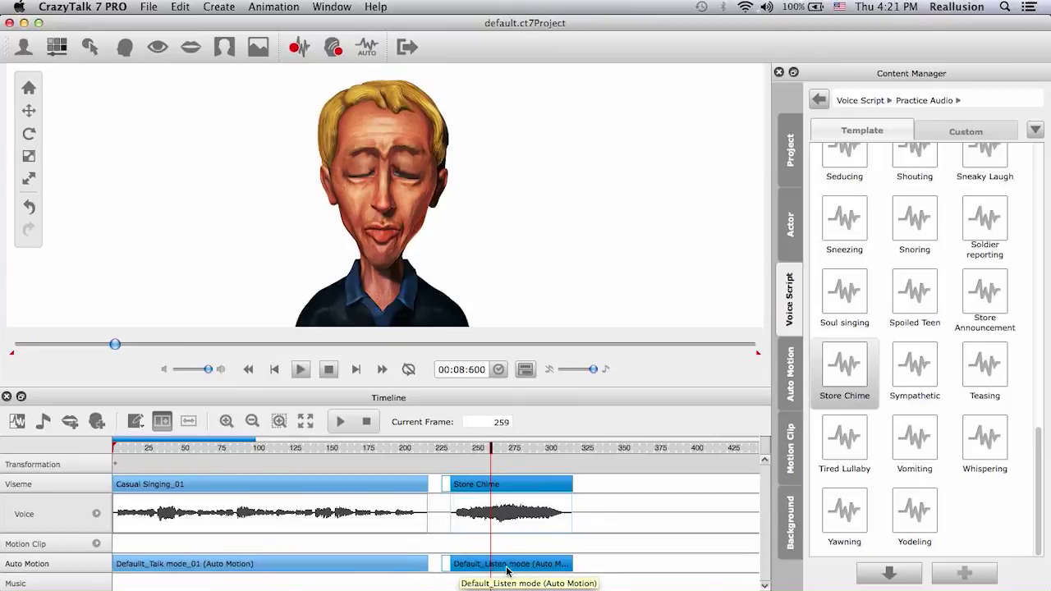
{"action": "left_click", "coordinate": [416, 441]}
{"action": "left_click", "coordinate": [366, 421]}
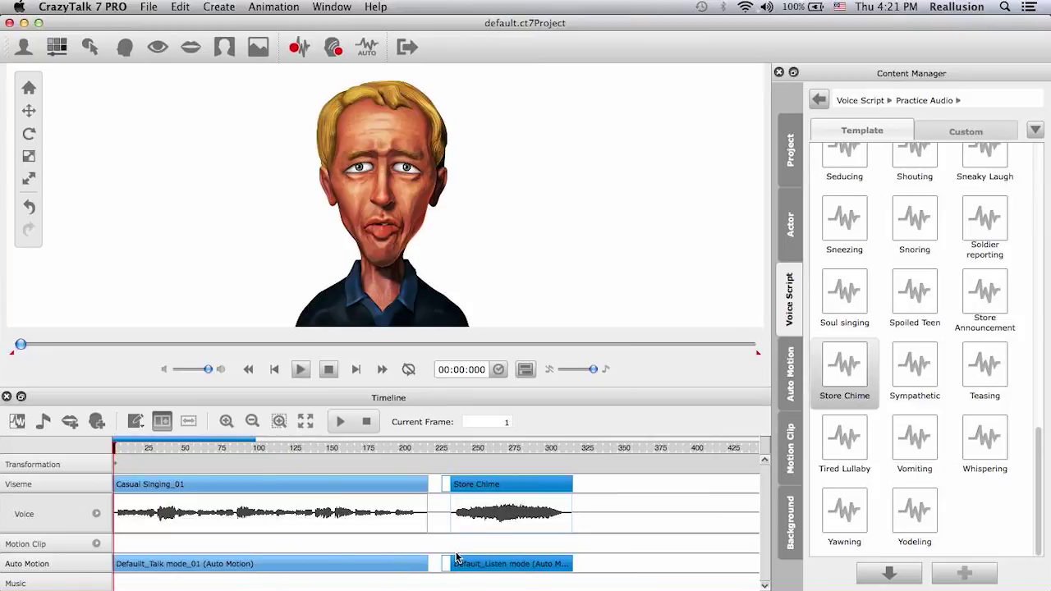
{"action": "left_click", "coordinate": [252, 421]}
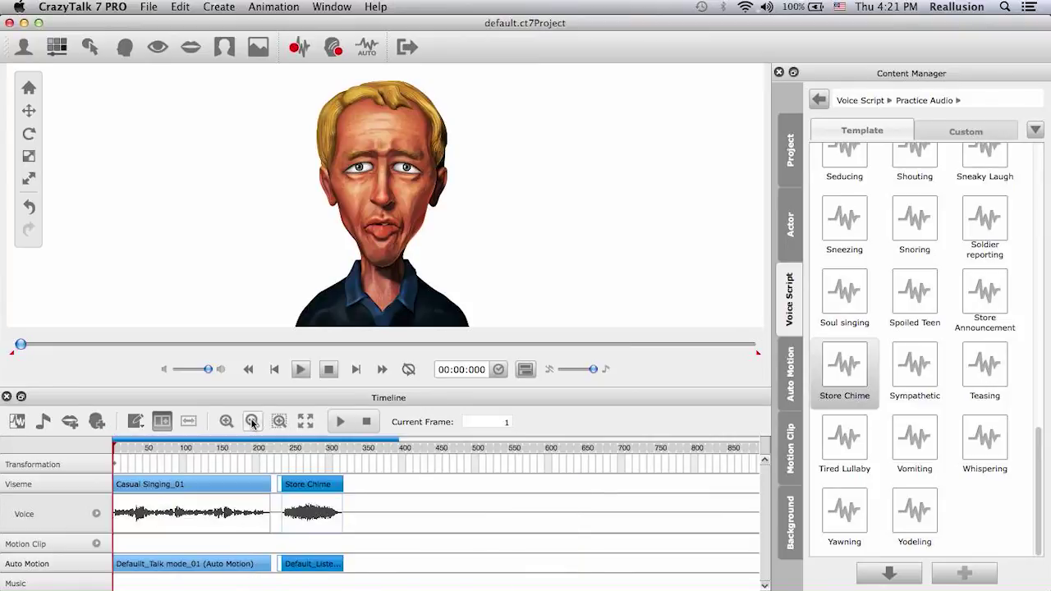
Add the Store Announcement voice script in Listen Mode at frame 336 and shift its clip slightly earlier, to about frame 328.
{"action": "left_click", "coordinate": [991, 363]}
{"action": "left_click", "coordinate": [988, 339]}
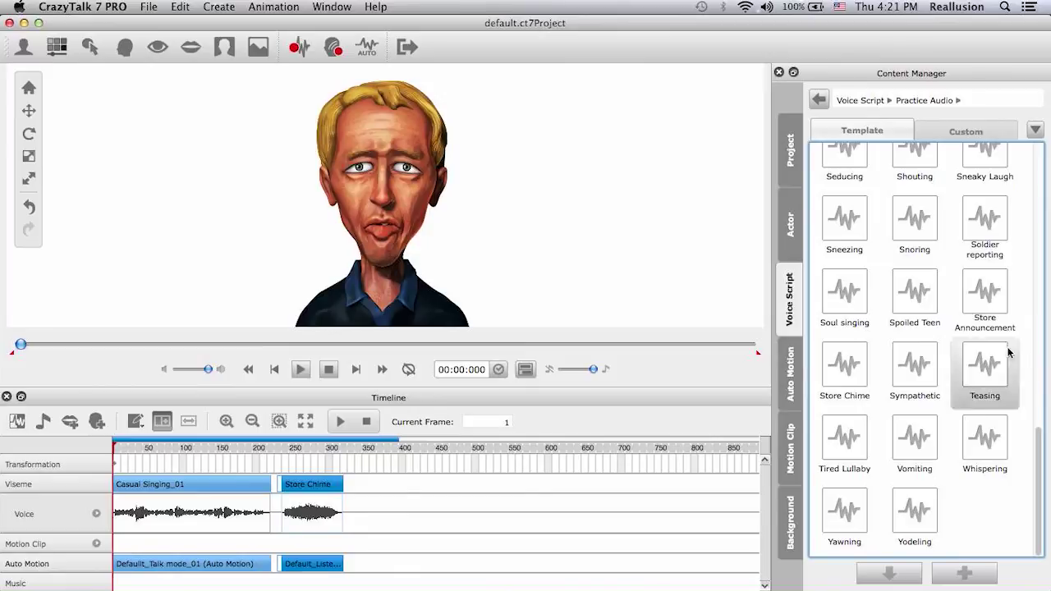
{"action": "left_click_drag", "start_coordinate": [981, 300], "coordinate": [361, 491]}
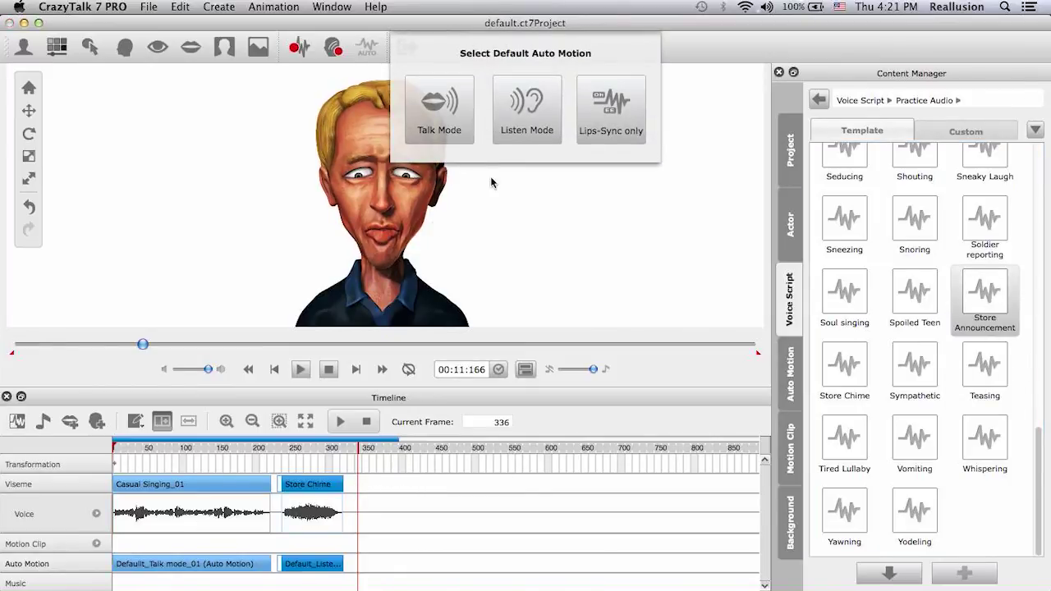
{"action": "left_click", "coordinate": [520, 123]}
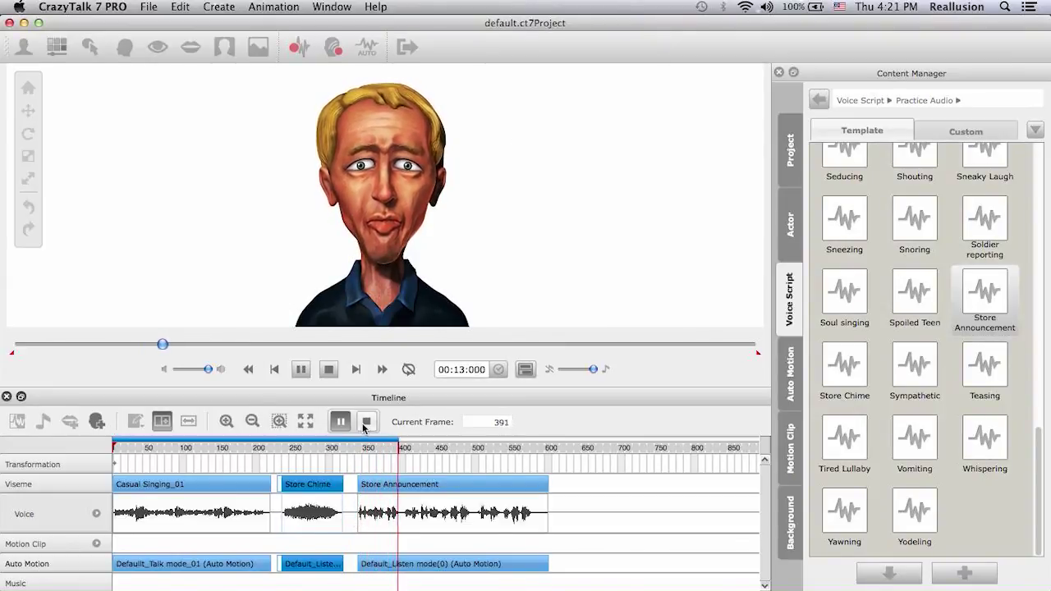
{"action": "left_click", "coordinate": [366, 421]}
{"action": "left_click_drag", "start_coordinate": [395, 563], "coordinate": [389, 563]}
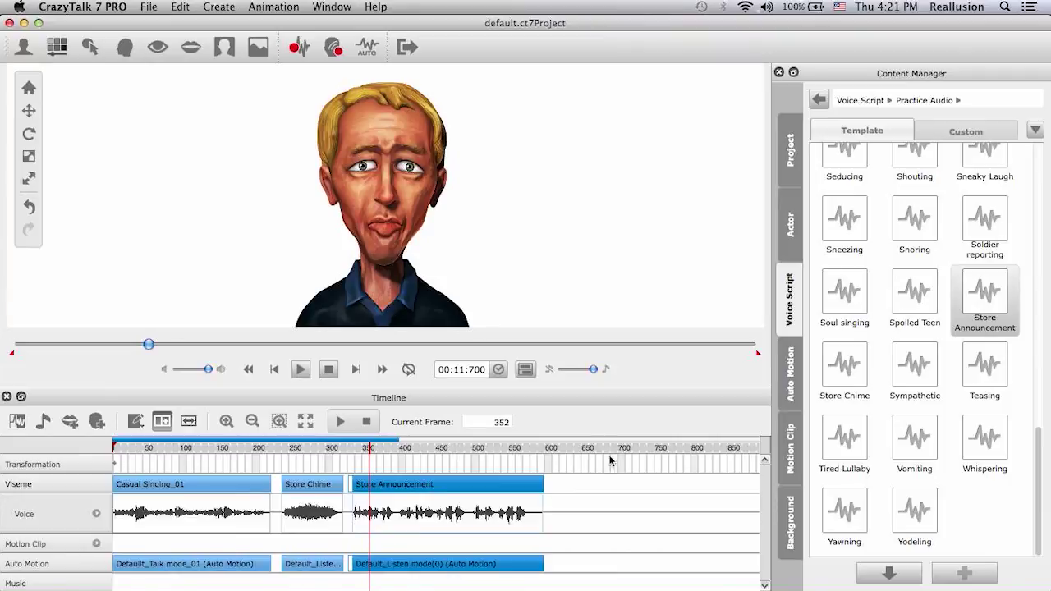
Add the Charge Attack voice script at frame 604, after Store Announcement, using Talk Mode.
{"action": "left_click", "coordinate": [554, 457]}
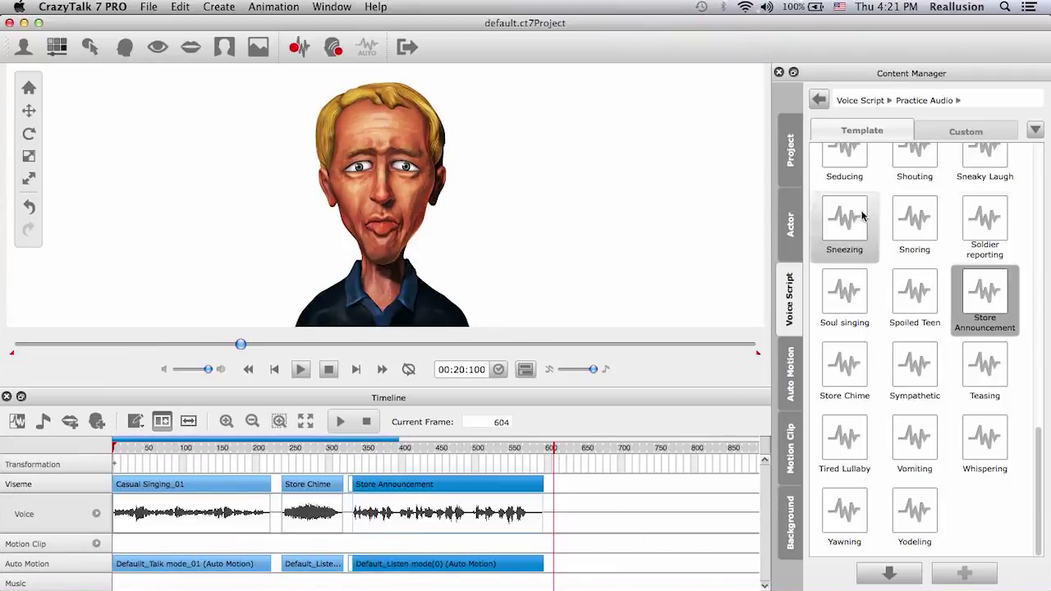
{"action": "left_click_drag", "start_coordinate": [1039, 464], "coordinate": [1038, 146]}
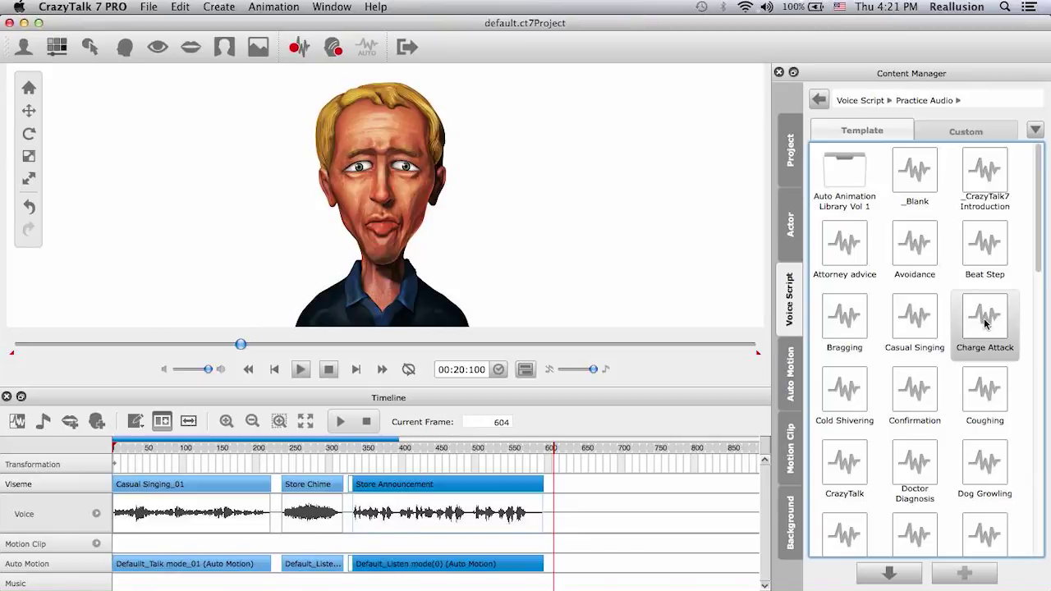
{"action": "left_click_drag", "start_coordinate": [985, 323], "coordinate": [555, 486]}
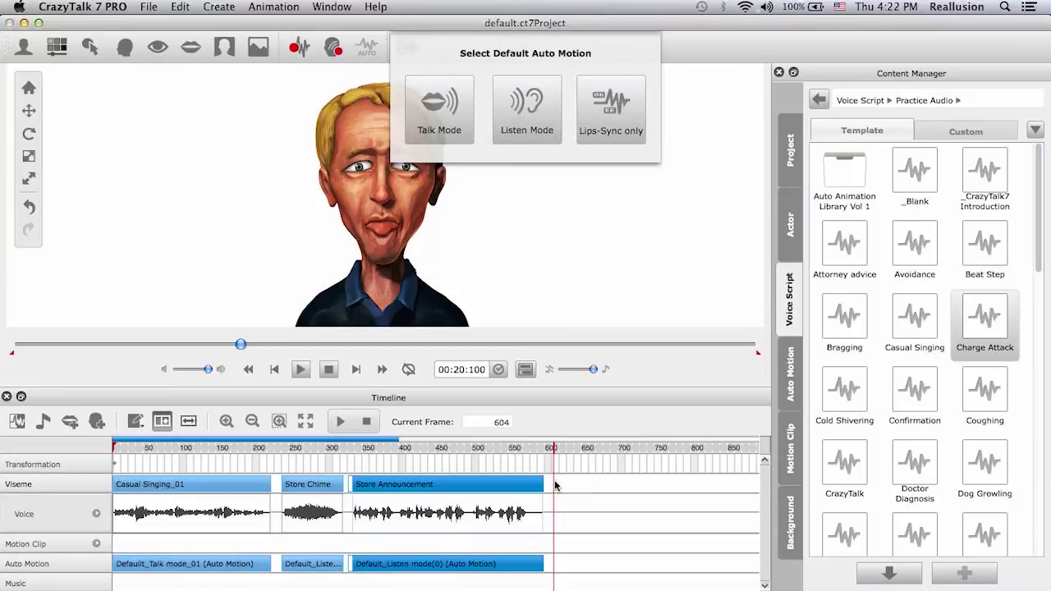
{"action": "left_click", "coordinate": [441, 127]}
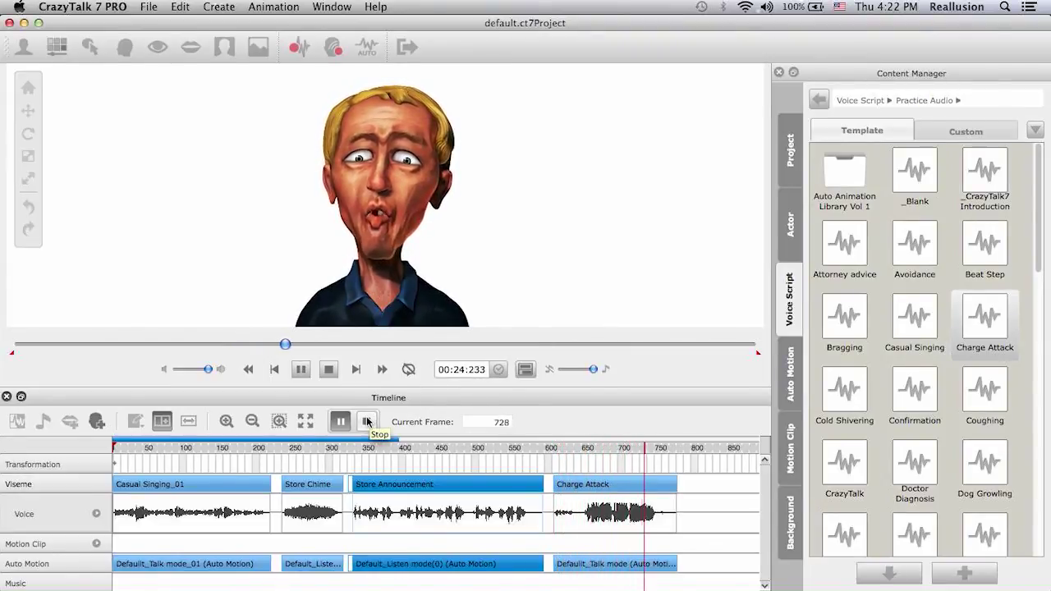
{"action": "left_click", "coordinate": [367, 421]}
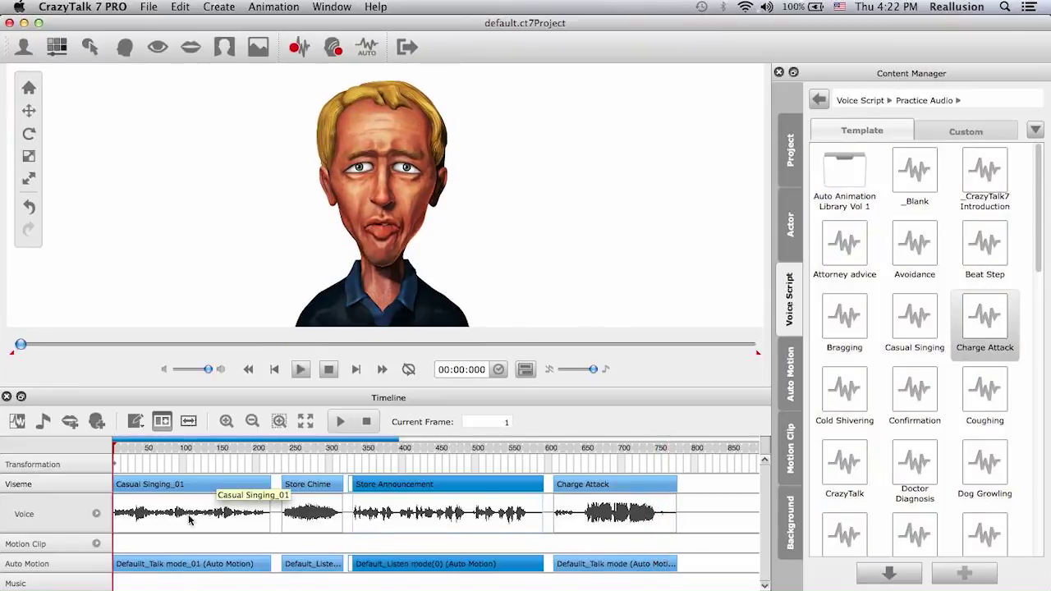
Examine the auto motion clips beneath the four voice clips on the timeline and return to the first frame.
{"action": "left_click", "coordinate": [181, 566]}
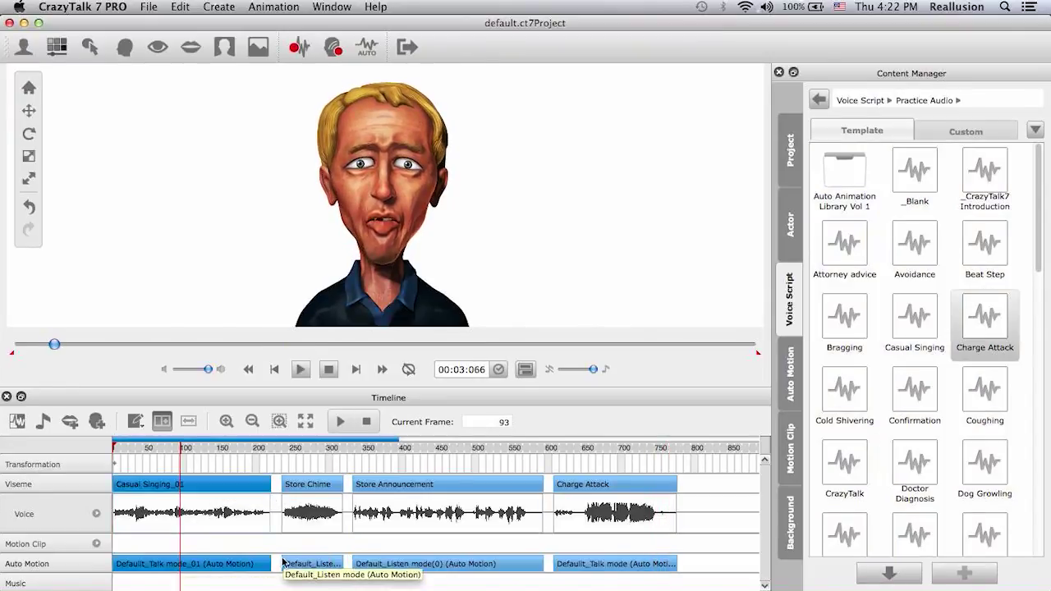
{"action": "left_click", "coordinate": [311, 564]}
{"action": "left_click", "coordinate": [408, 566]}
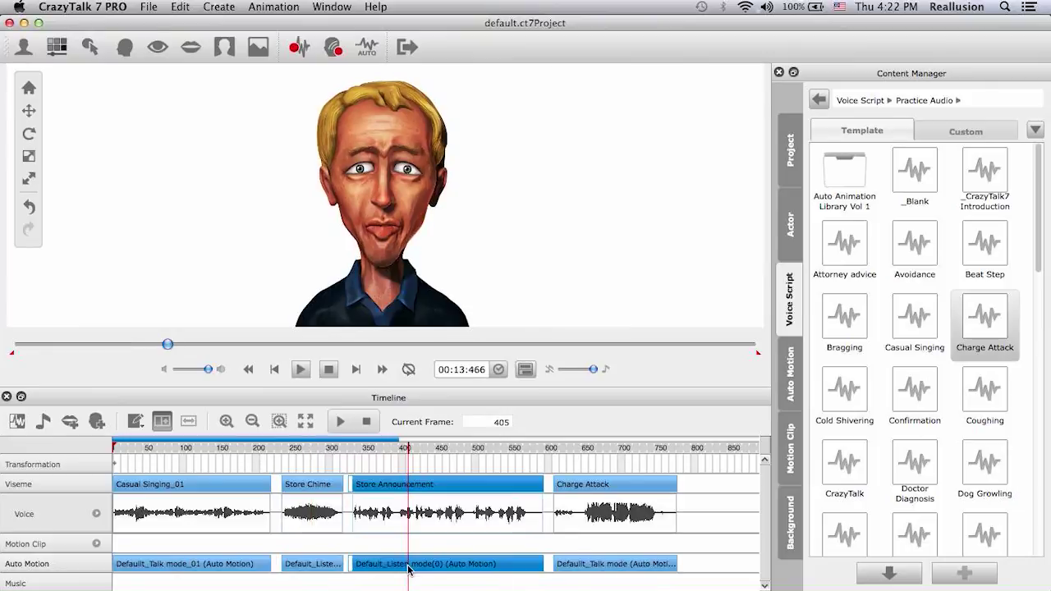
{"action": "left_click", "coordinate": [567, 565]}
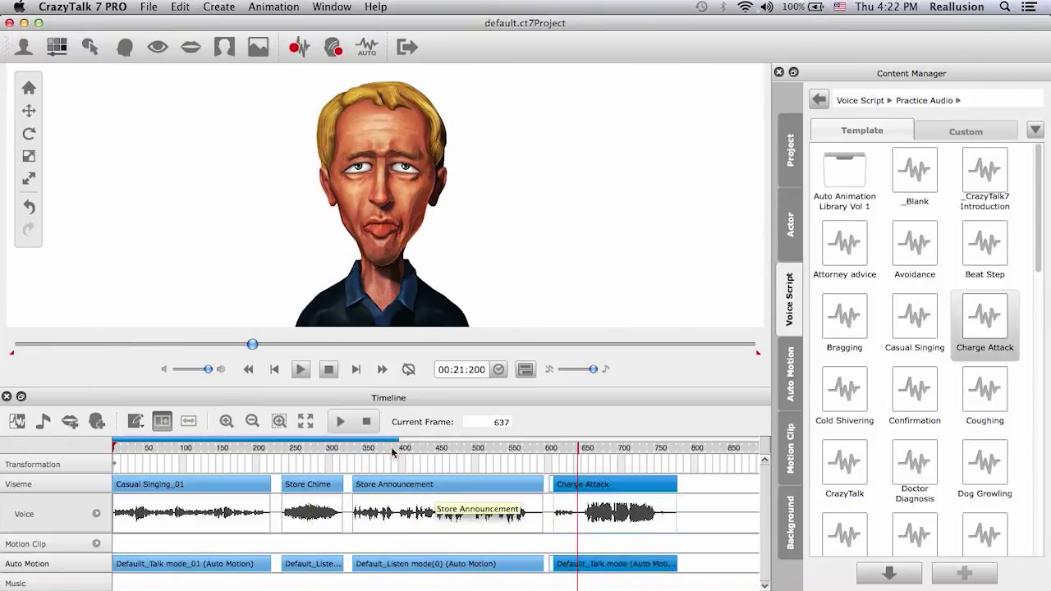
{"action": "left_click", "coordinate": [366, 421]}
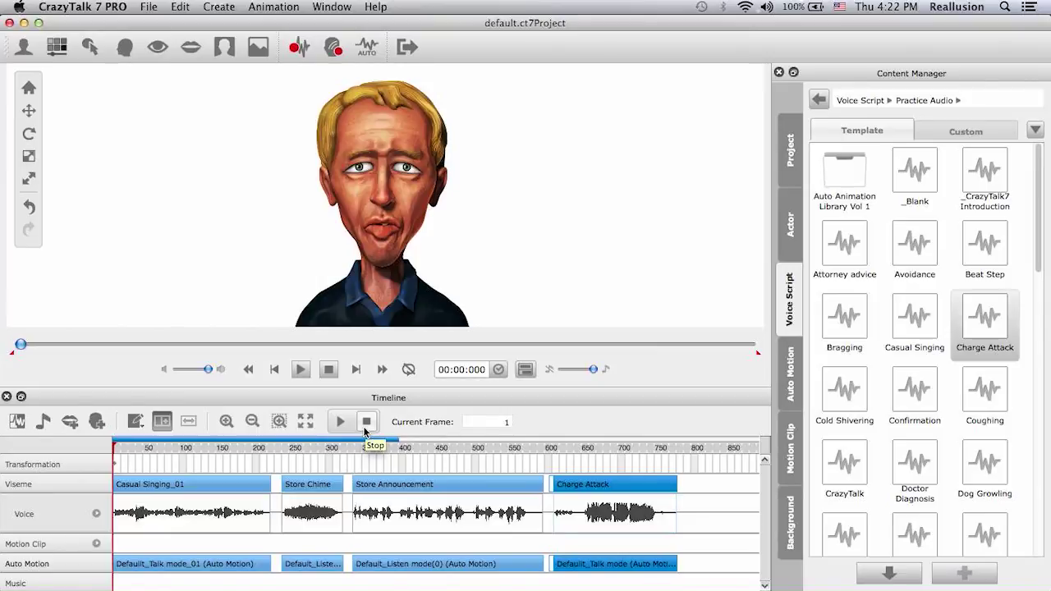
Browse the 01_Functional and 02_Scenario folders of the auto motion templates.
{"action": "left_click", "coordinate": [797, 380]}
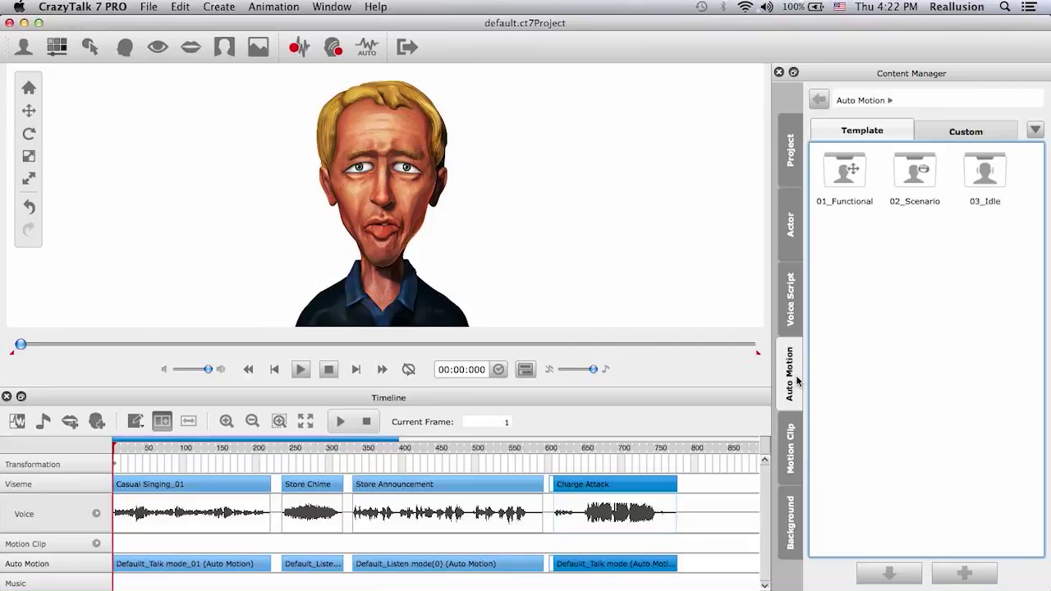
{"action": "double_click", "coordinate": [860, 185]}
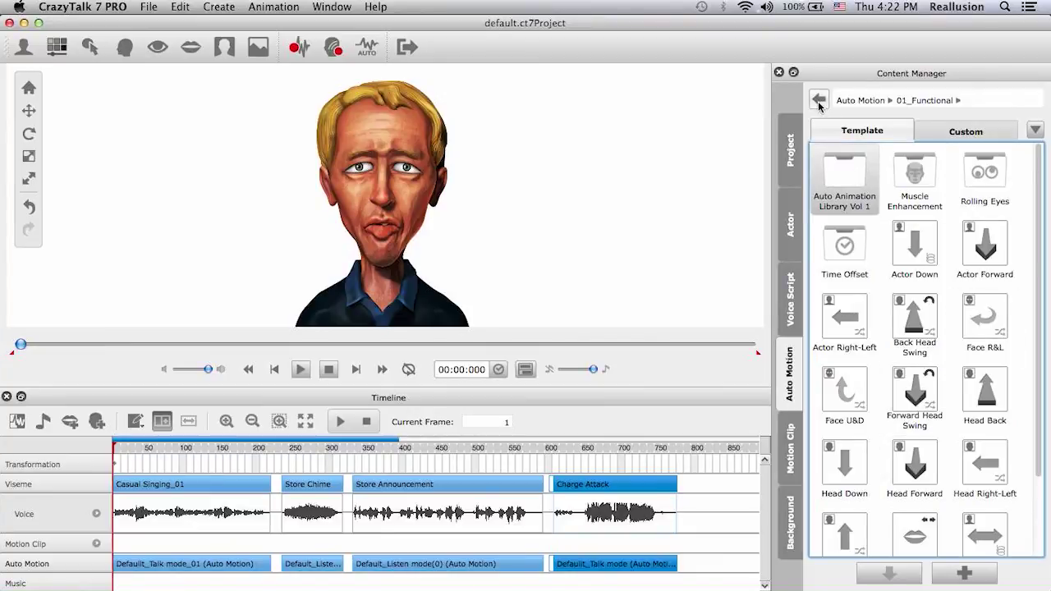
{"action": "left_click", "coordinate": [818, 100]}
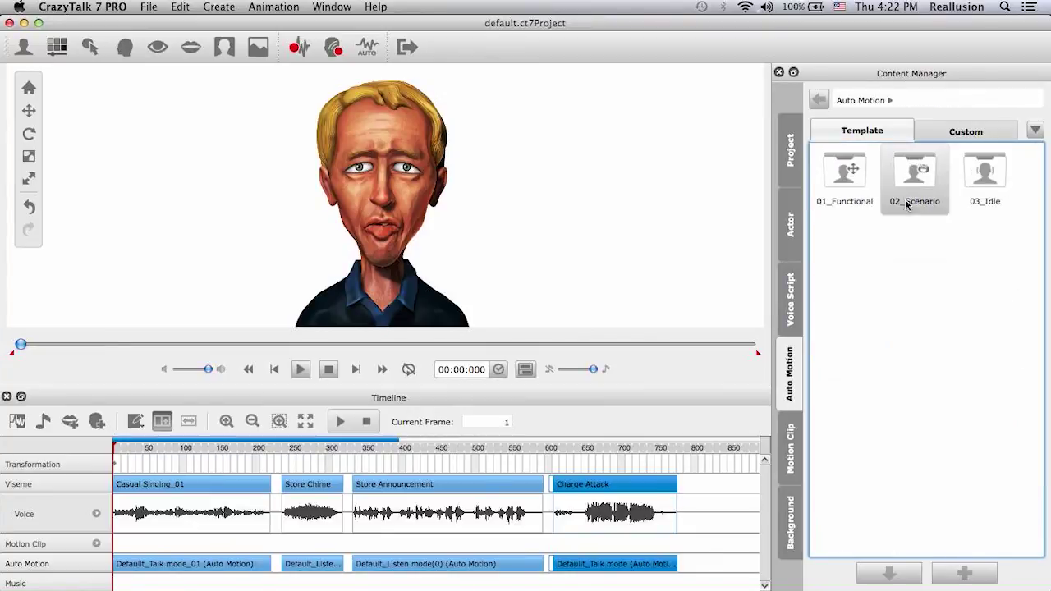
{"action": "double_click", "coordinate": [901, 172]}
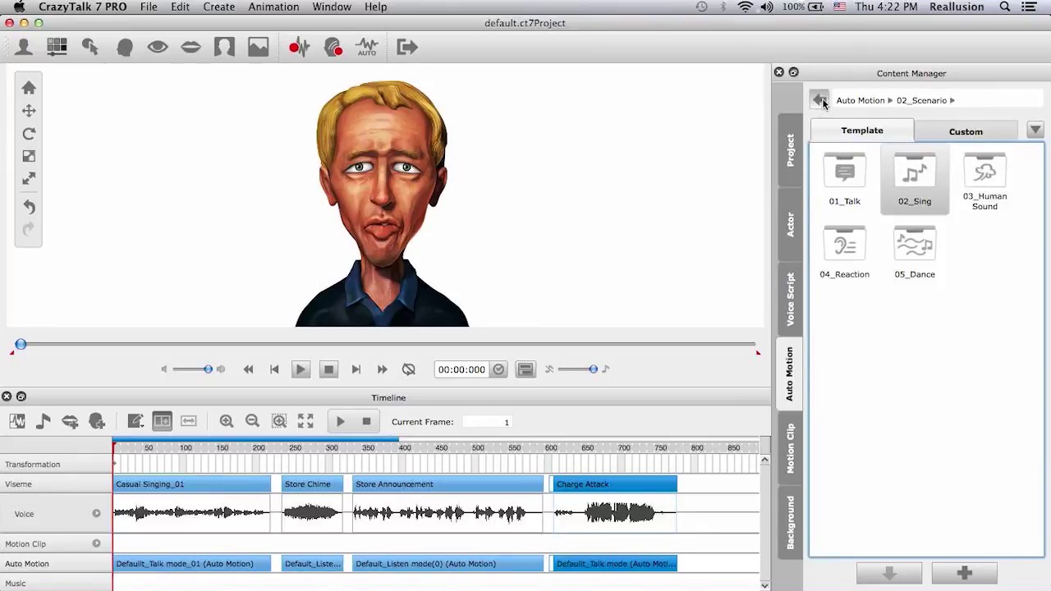
{"action": "key", "text": "BackSpace"}
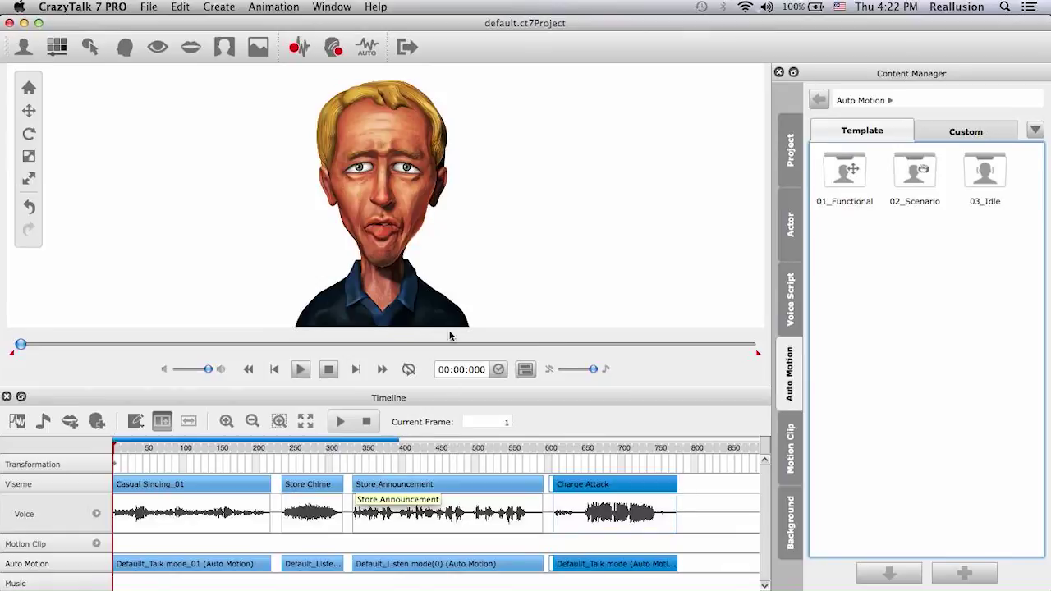
Check the animation length and time unit in Time Settings, and scrub through the whole project and back.
{"action": "left_click", "coordinate": [498, 370]}
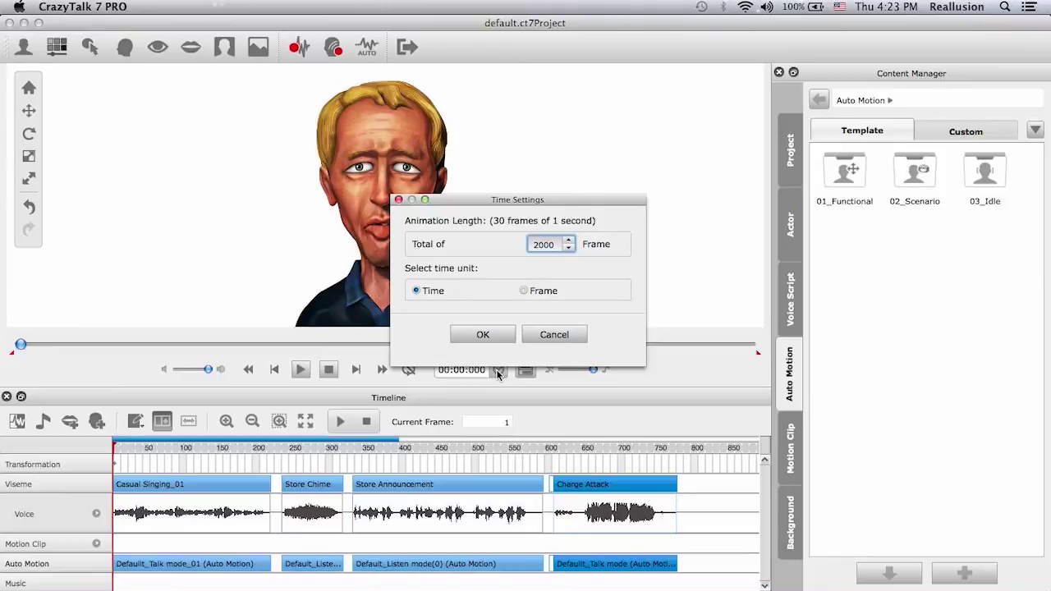
{"action": "left_click_drag", "start_coordinate": [526, 199], "coordinate": [583, 135]}
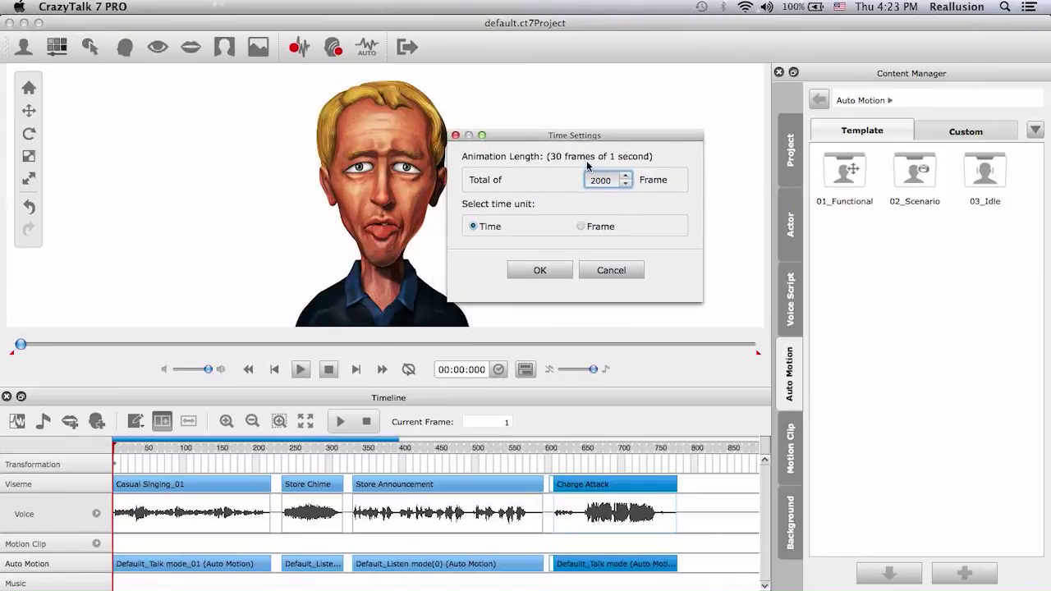
{"action": "left_click", "coordinate": [540, 270]}
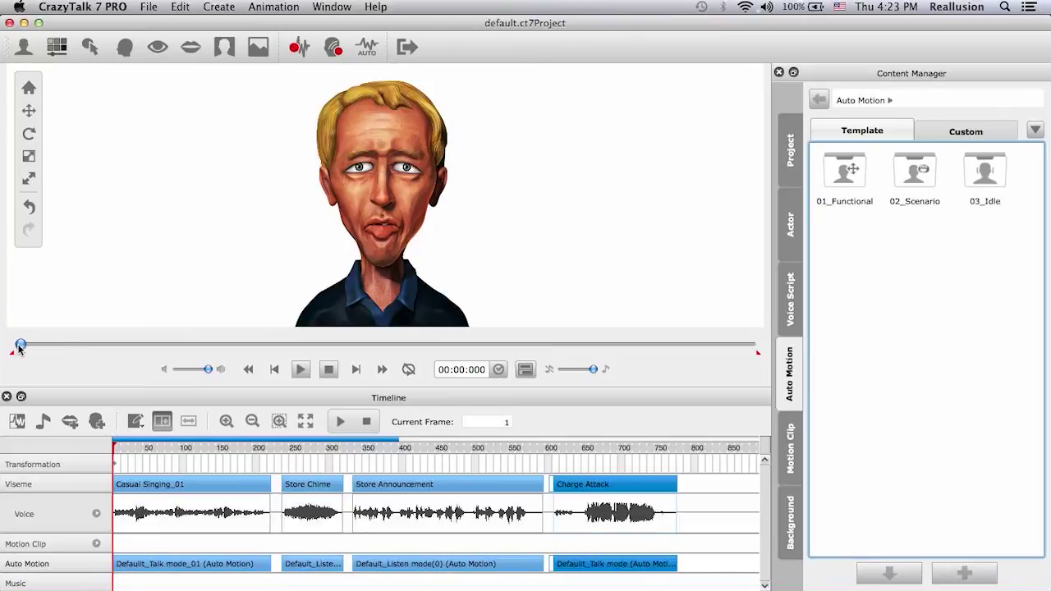
{"action": "left_click_drag", "start_coordinate": [20, 345], "coordinate": [780, 369]}
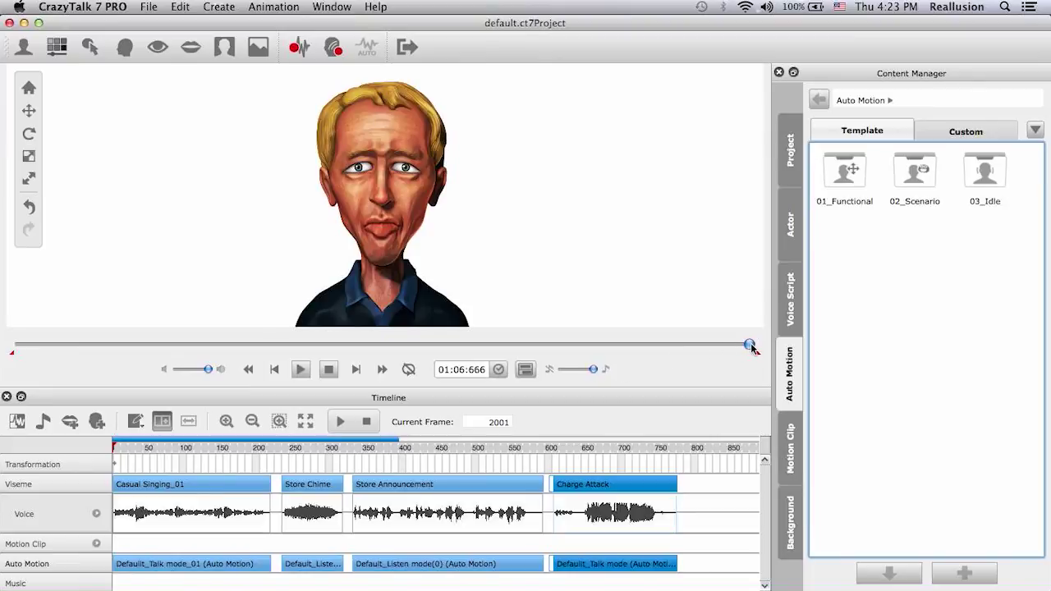
{"action": "left_click_drag", "start_coordinate": [749, 344], "coordinate": [7, 336]}
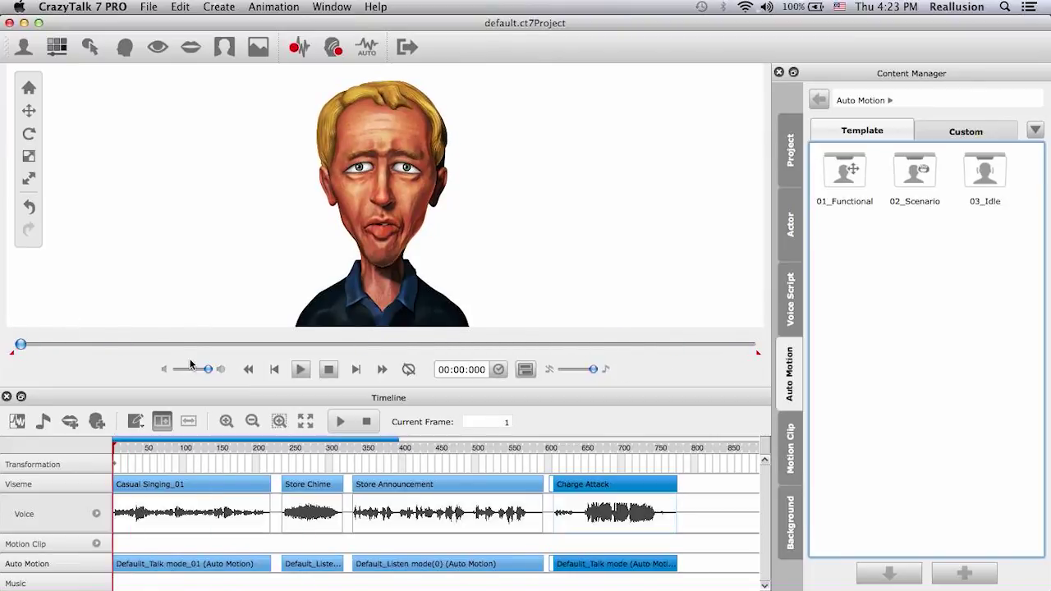
Set the total animation length to 9999 frames and scrub through the extended project and back.
{"action": "left_click", "coordinate": [498, 370]}
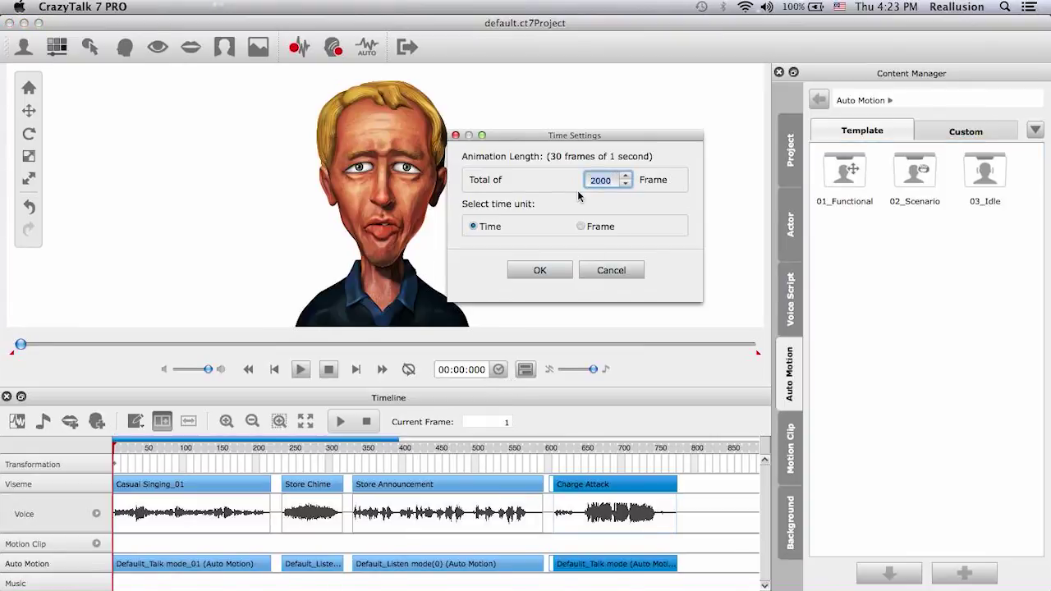
{"action": "type", "text": "9999"}
{"action": "left_click", "coordinate": [552, 273]}
{"action": "left_click_drag", "start_coordinate": [19, 344], "coordinate": [767, 347]}
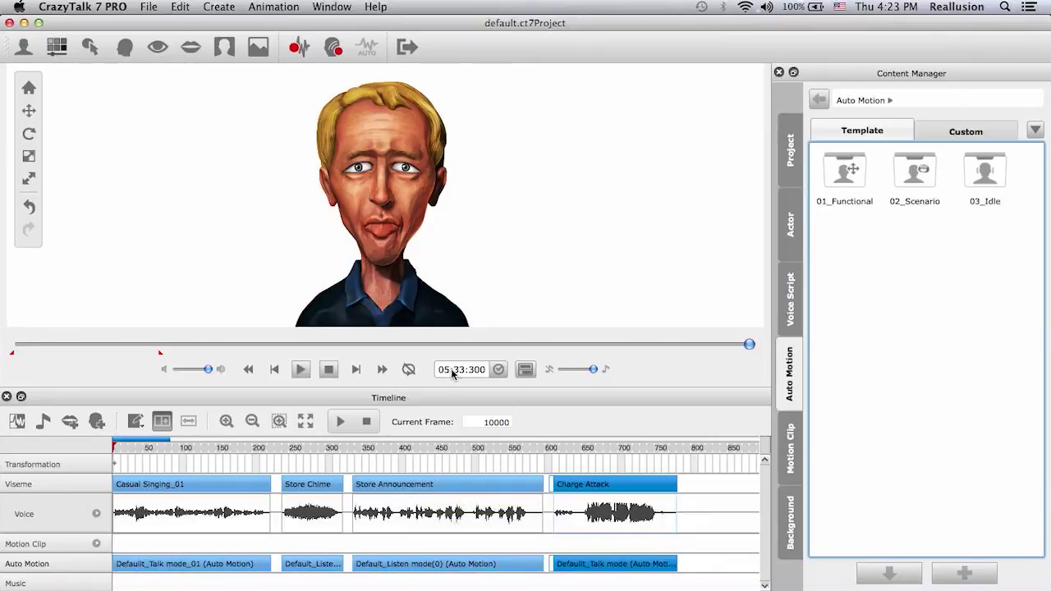
{"action": "left_click_drag", "start_coordinate": [748, 344], "coordinate": [2, 353]}
Set the playback end marker at about frame 774, at the end of the Charge Attack clip, and return to the start.
{"action": "left_click", "coordinate": [678, 450]}
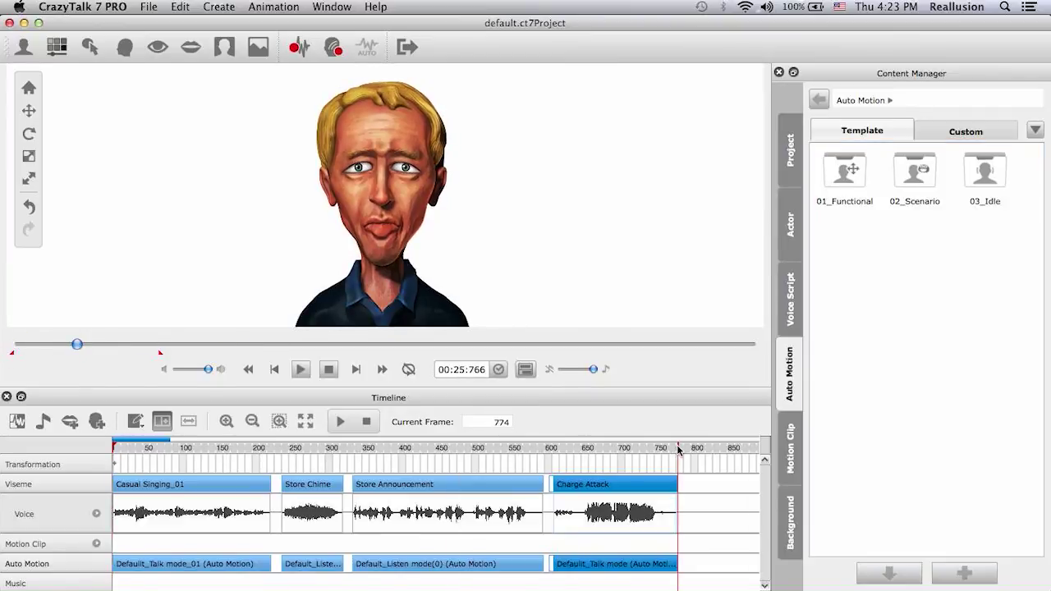
{"action": "left_click_drag", "start_coordinate": [678, 450], "coordinate": [676, 481]}
{"action": "left_click", "coordinate": [366, 422]}
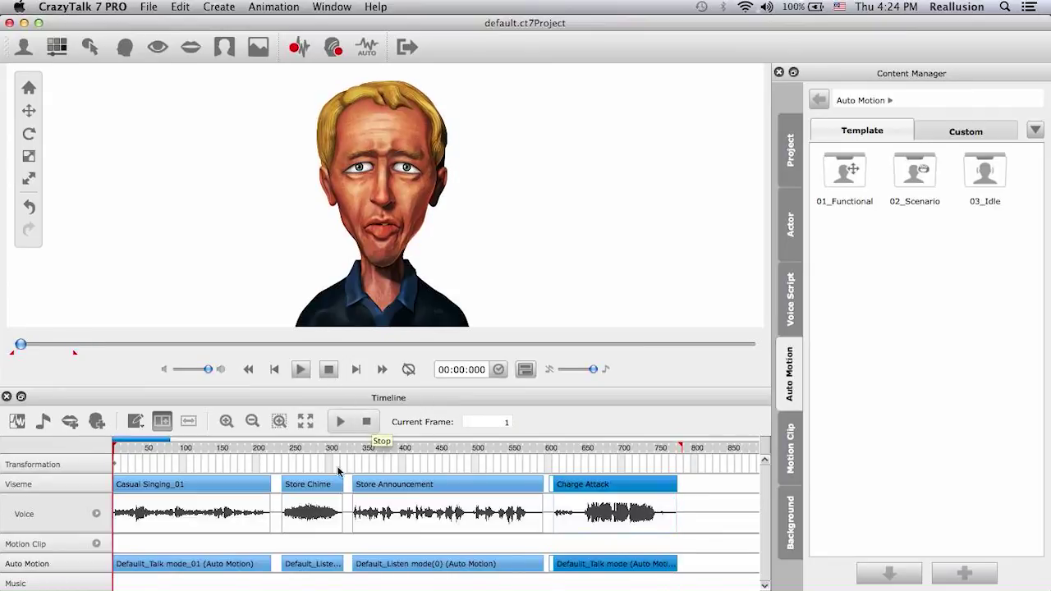
Select the Casual Singing clip and look through the Talk and Sing scenario auto motion templates.
{"action": "left_click", "coordinate": [231, 485]}
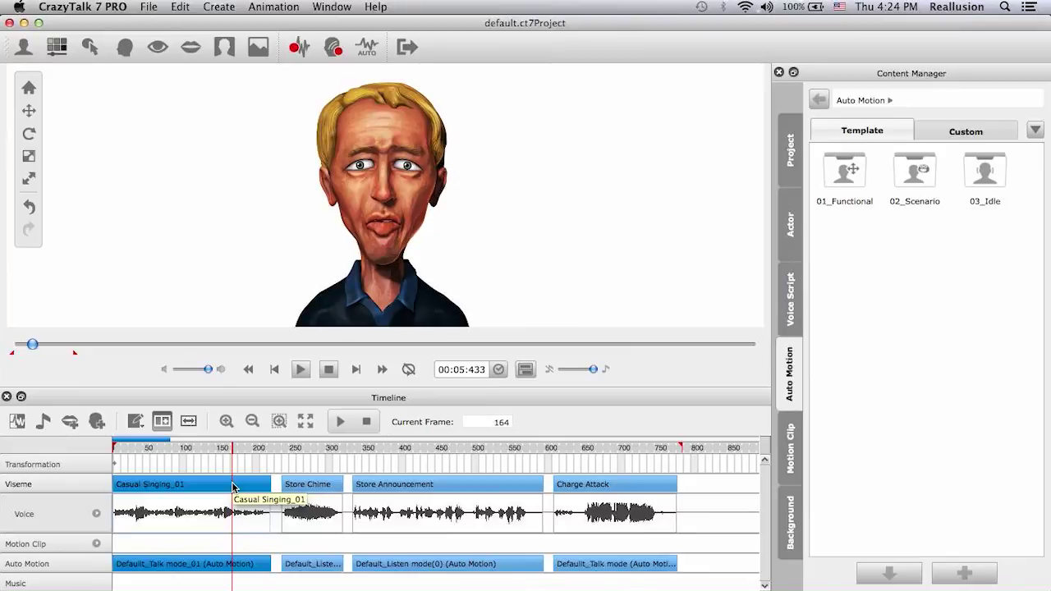
{"action": "left_click", "coordinate": [883, 272]}
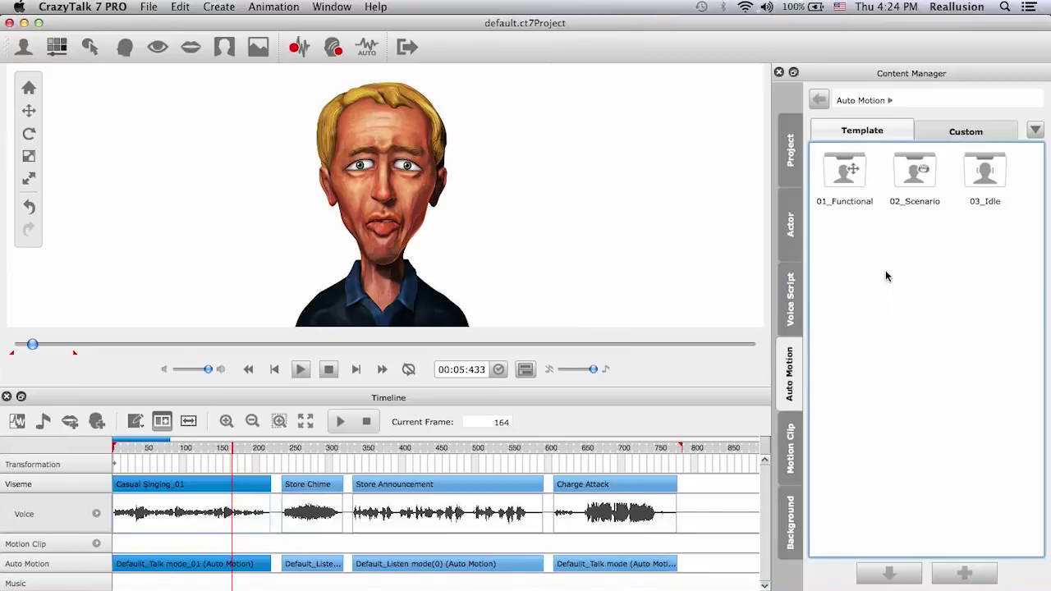
{"action": "double_click", "coordinate": [923, 171]}
{"action": "double_click", "coordinate": [844, 181]}
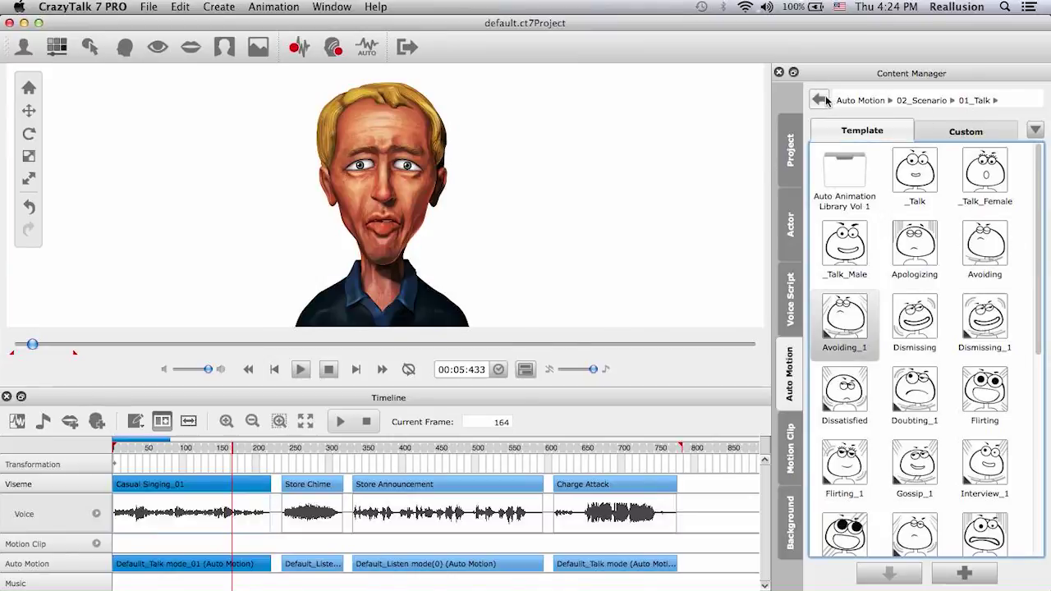
{"action": "left_click", "coordinate": [821, 99]}
{"action": "double_click", "coordinate": [919, 176]}
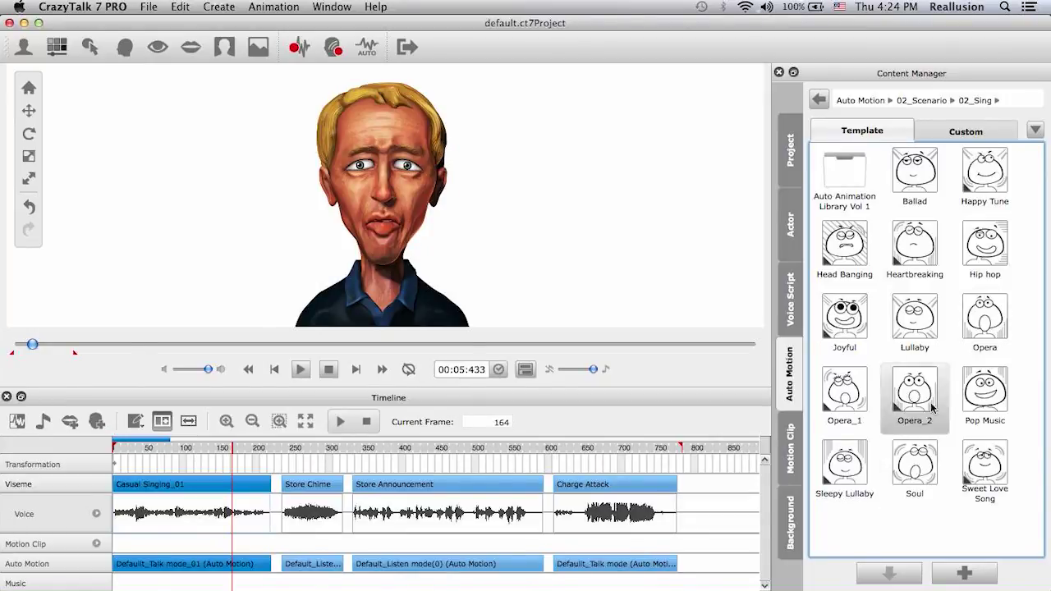
Try the Hip hop and Head Banging auto motions on the Casual Singing clip, previewing each one.
{"action": "left_click_drag", "start_coordinate": [983, 254], "coordinate": [164, 484]}
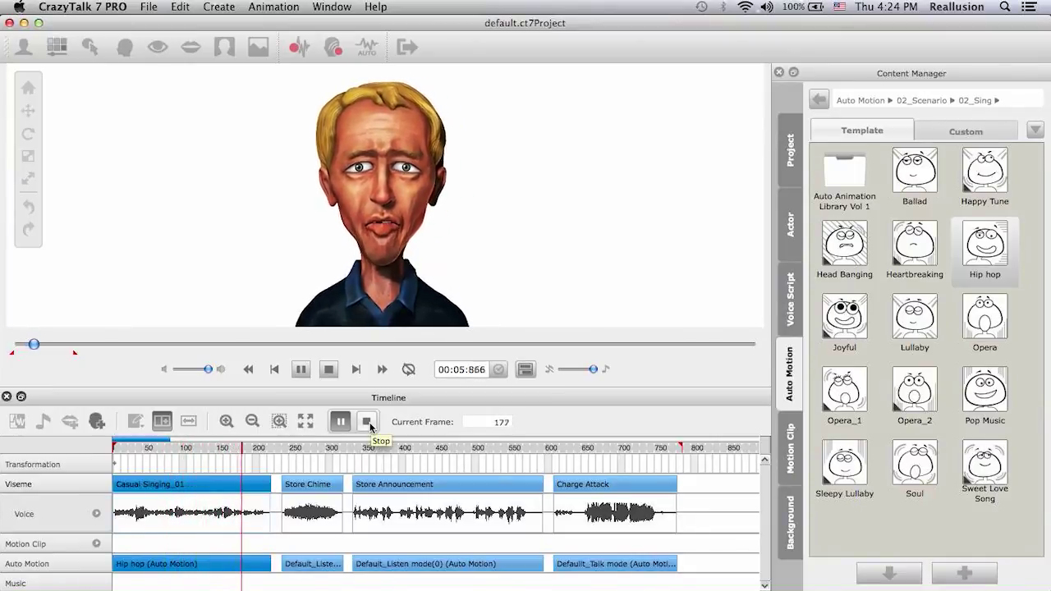
{"action": "left_click", "coordinate": [368, 422]}
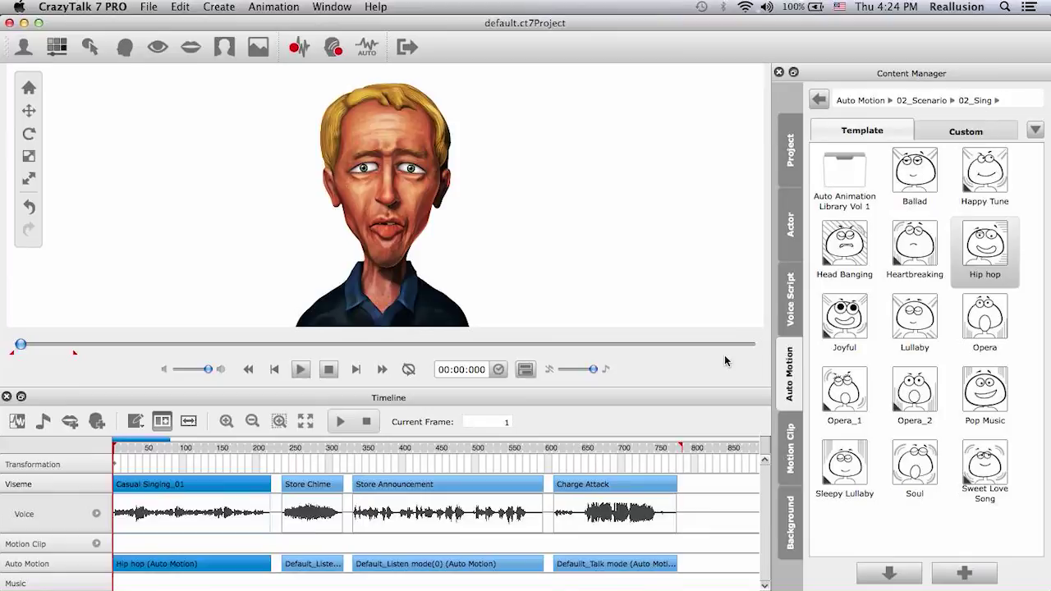
{"action": "left_click_drag", "start_coordinate": [844, 244], "coordinate": [194, 488]}
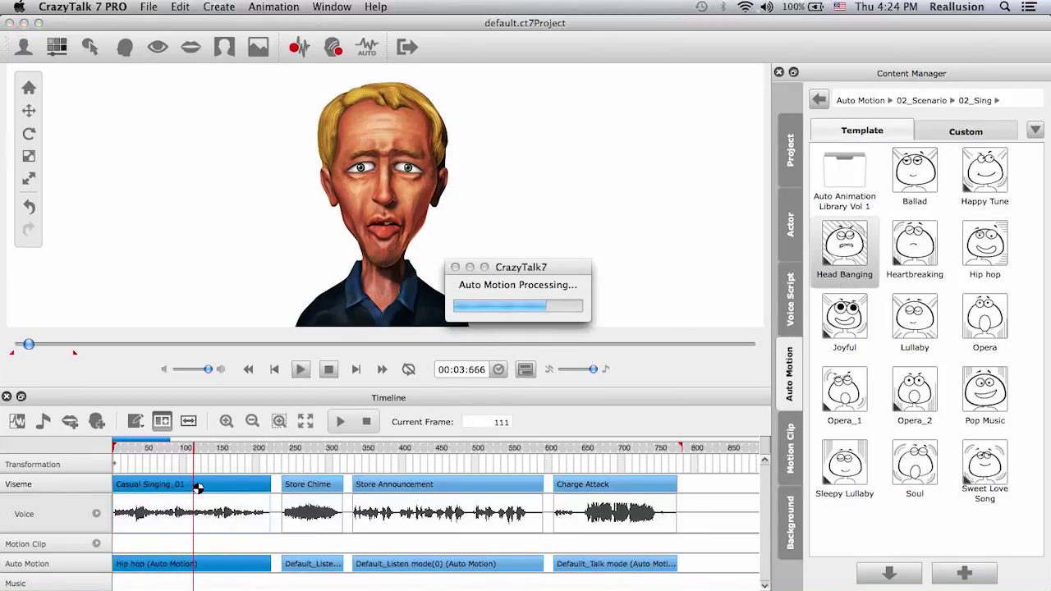
{"action": "left_click", "coordinate": [342, 422]}
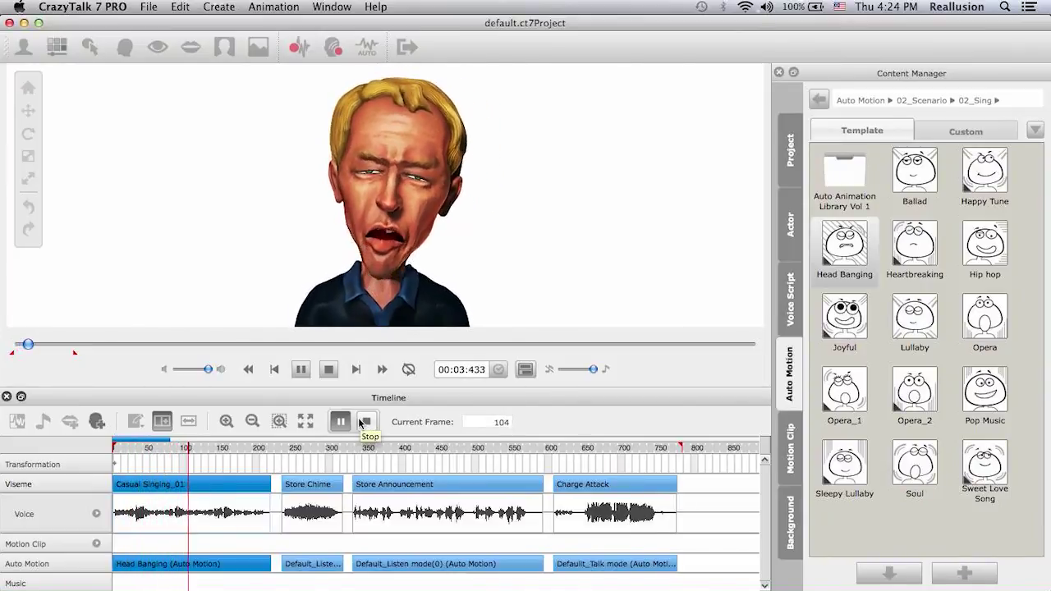
{"action": "left_click", "coordinate": [362, 421]}
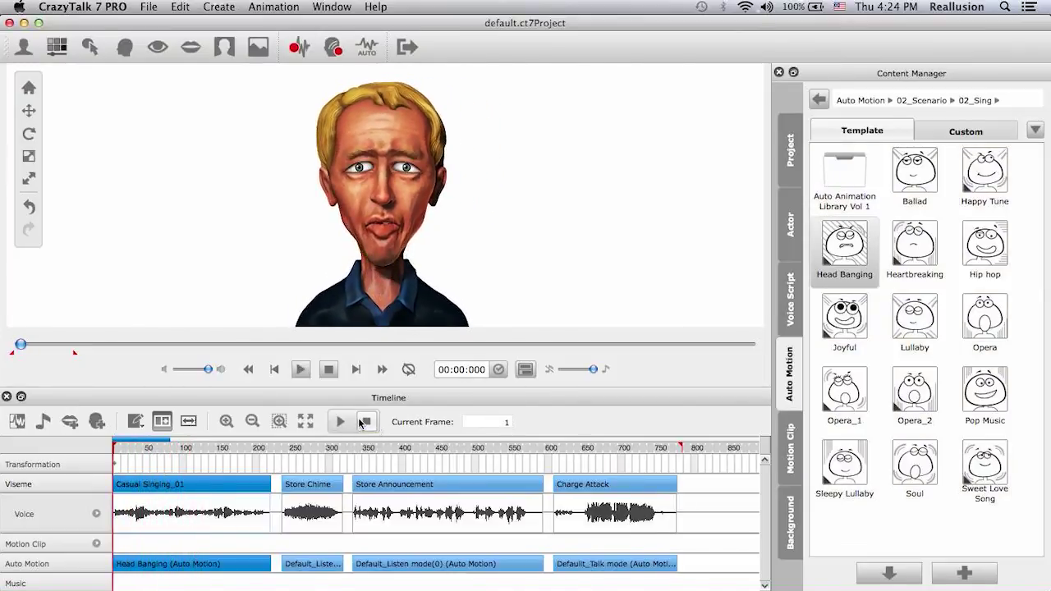
Apply the Happy Tune auto motion to the Casual Singing clip and preview it.
{"action": "left_click", "coordinate": [996, 172]}
{"action": "left_click_drag", "start_coordinate": [992, 174], "coordinate": [176, 486]}
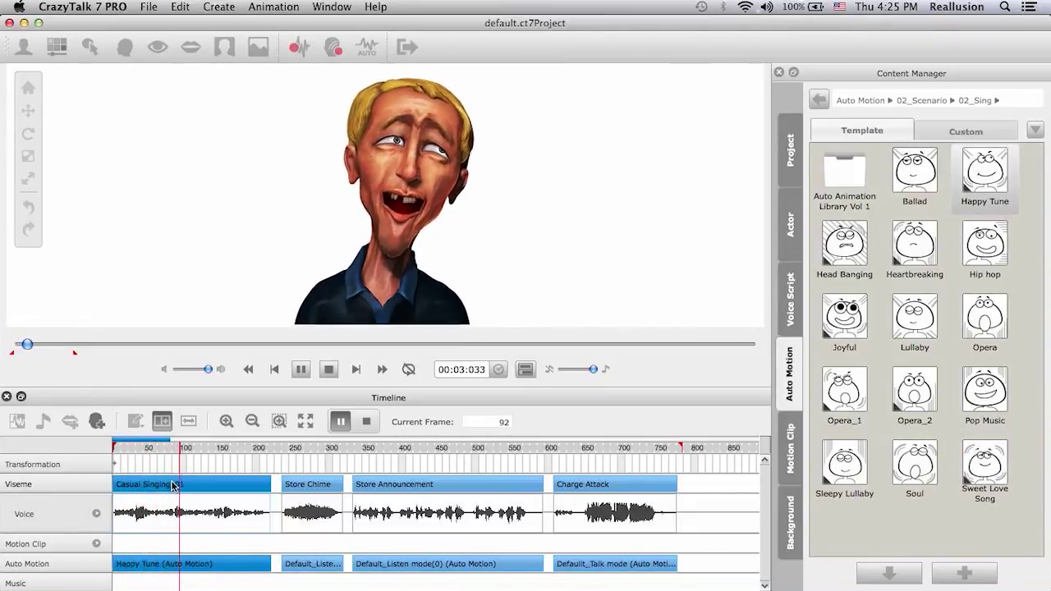
{"action": "left_click", "coordinate": [367, 421]}
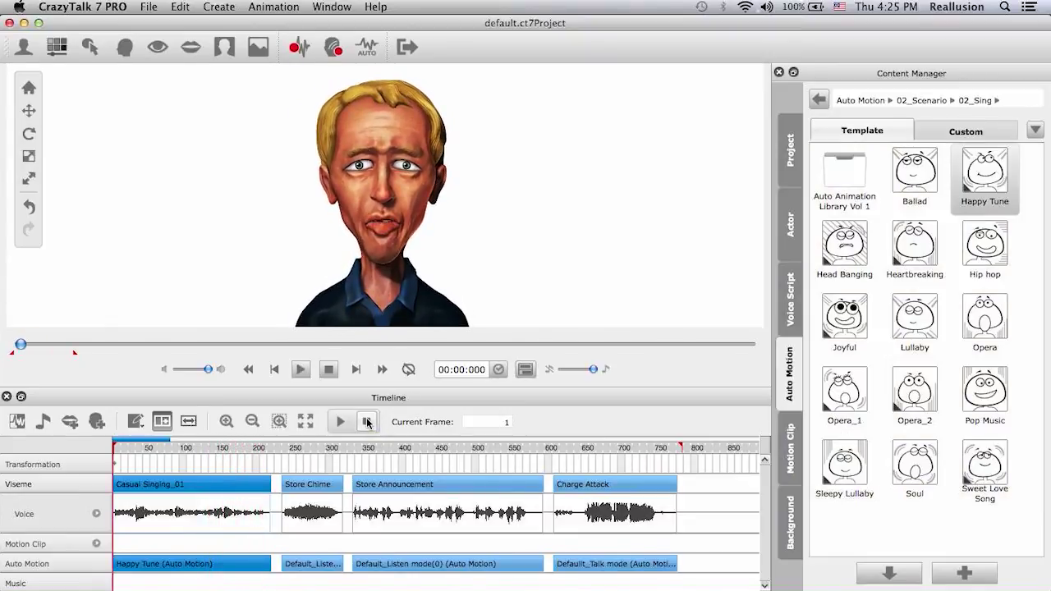
Preview the Store Chime clip's listen mode motion from about frame 224.
{"action": "left_click", "coordinate": [306, 485]}
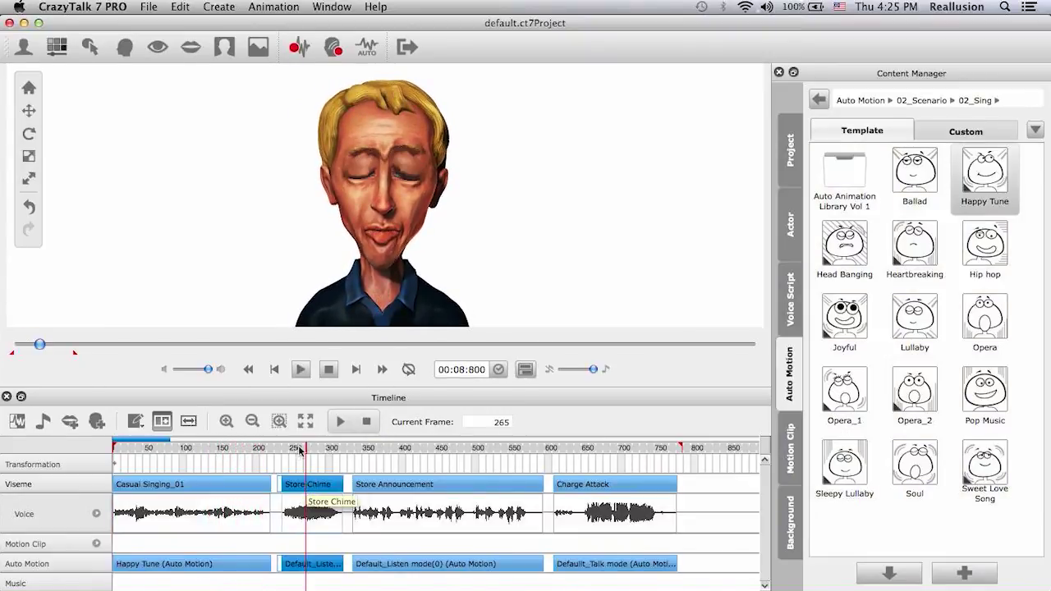
{"action": "left_click_drag", "start_coordinate": [300, 449], "coordinate": [276, 451]}
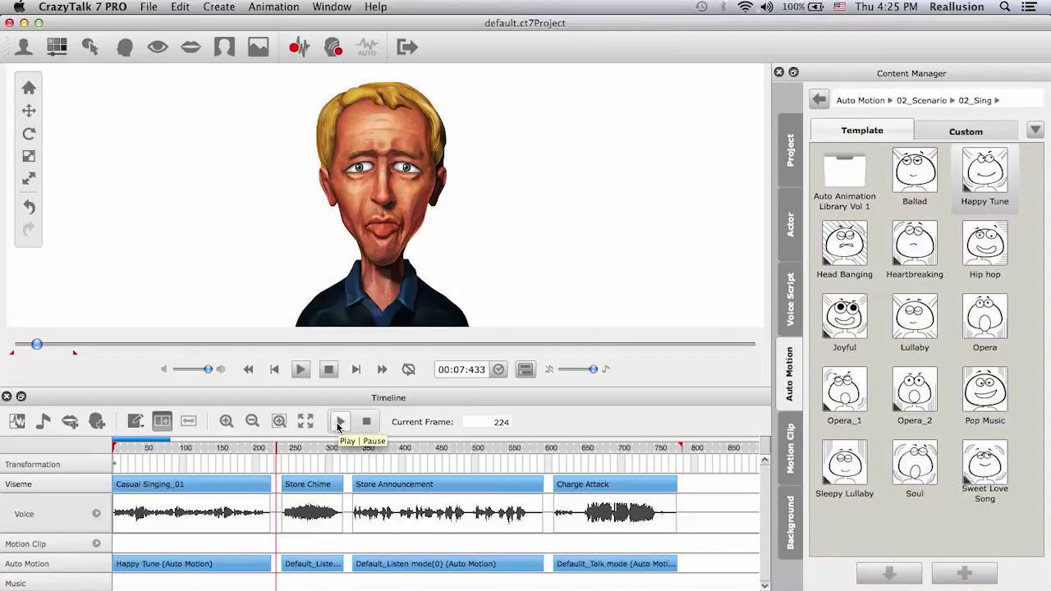
{"action": "left_click", "coordinate": [338, 423]}
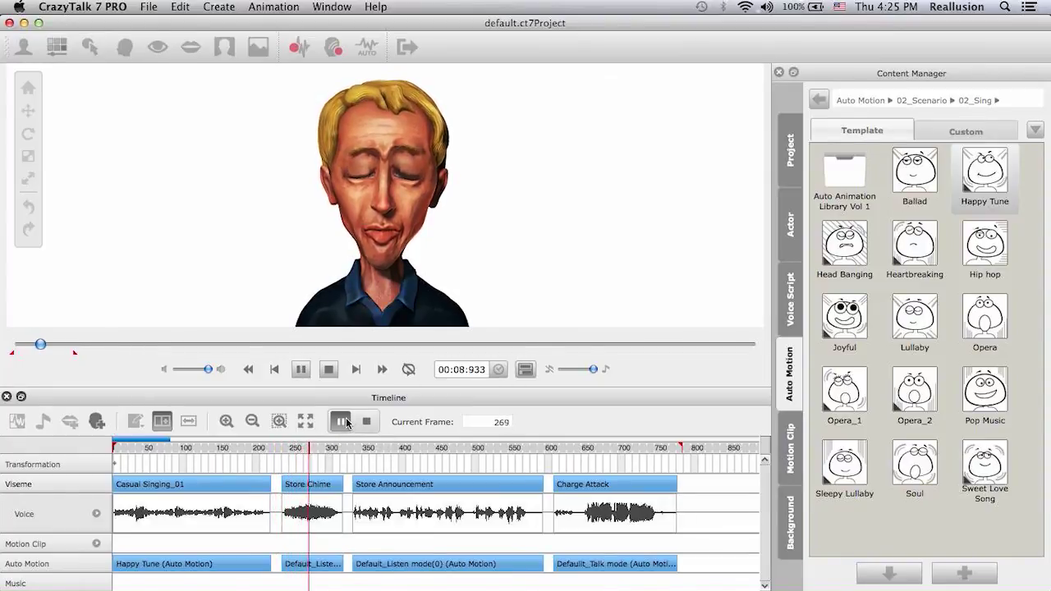
{"action": "left_click", "coordinate": [365, 422]}
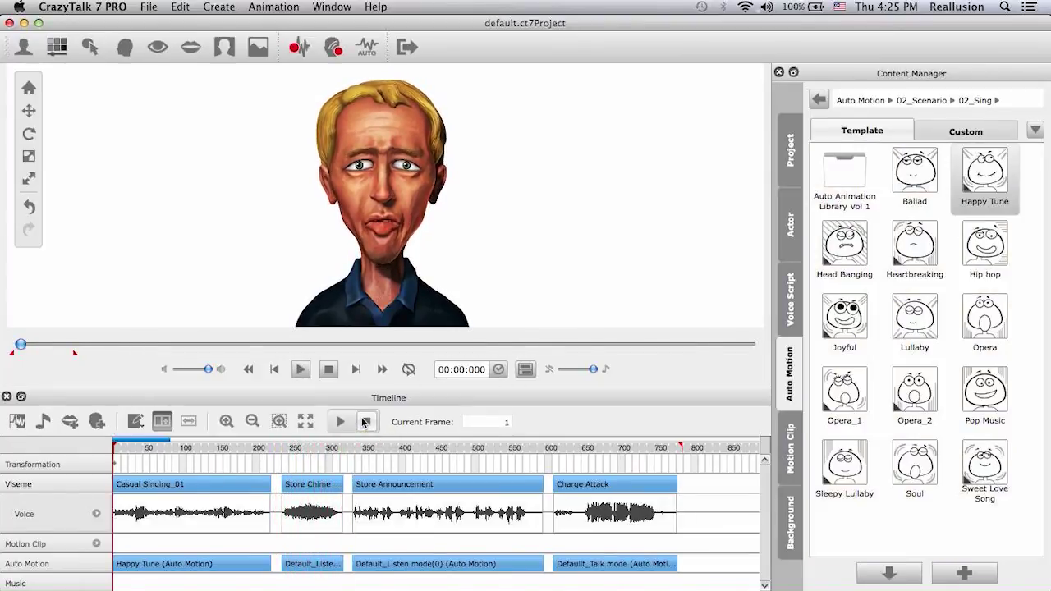
Apply the Interested reaction auto motion to the Store Announcement clip and preview it.
{"action": "left_click_drag", "start_coordinate": [362, 454], "coordinate": [372, 487]}
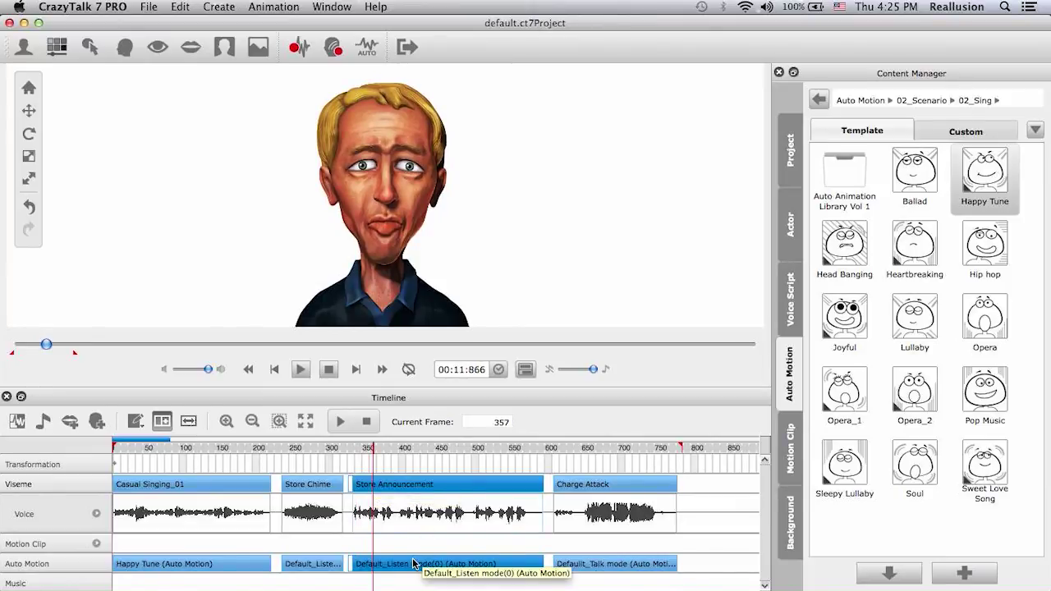
{"action": "left_click", "coordinate": [818, 100]}
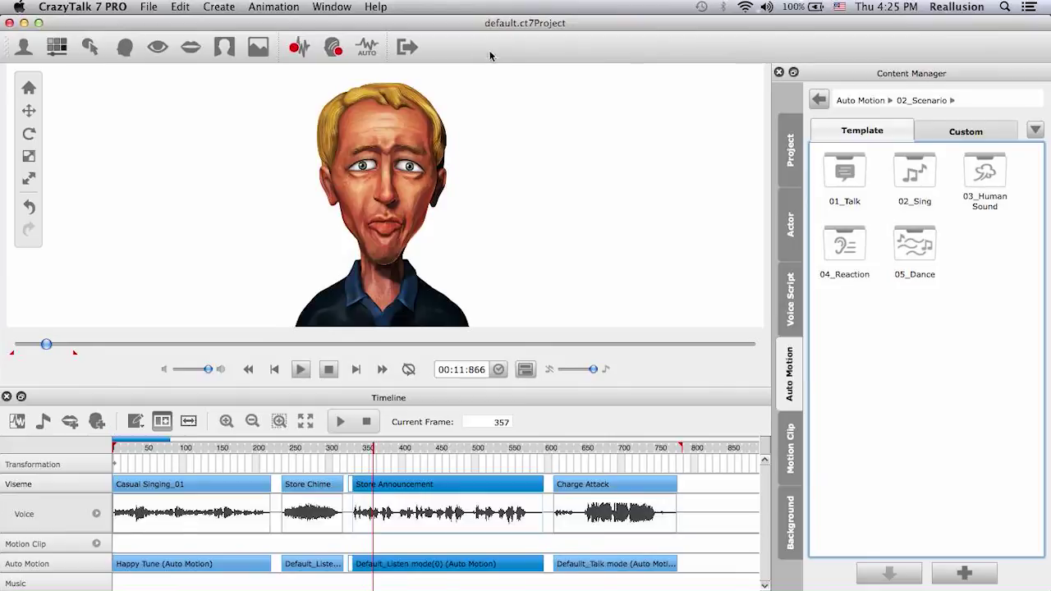
{"action": "double_click", "coordinate": [843, 238]}
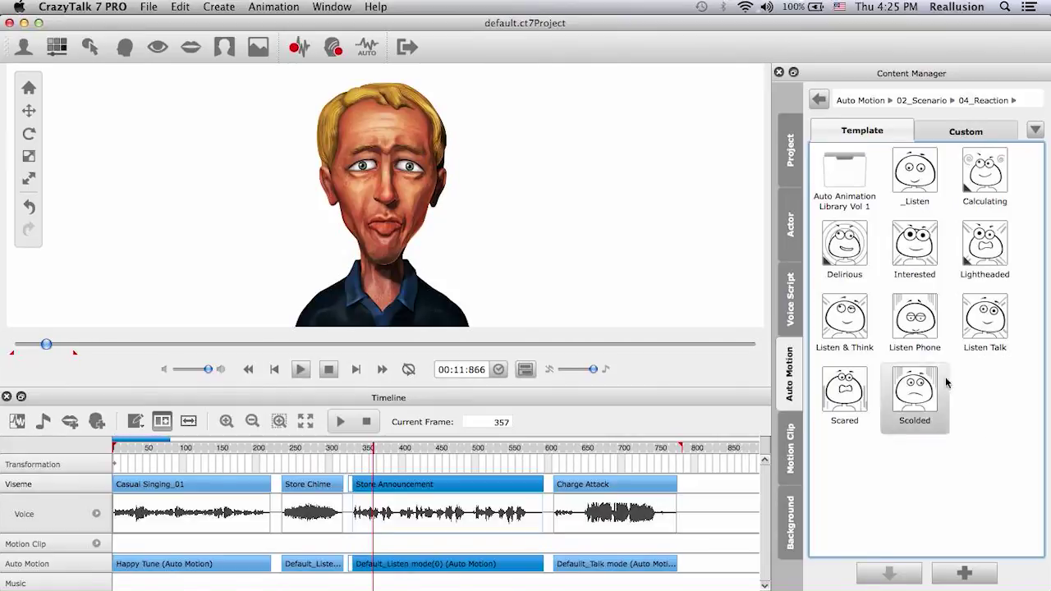
{"action": "left_click_drag", "start_coordinate": [915, 250], "coordinate": [419, 507]}
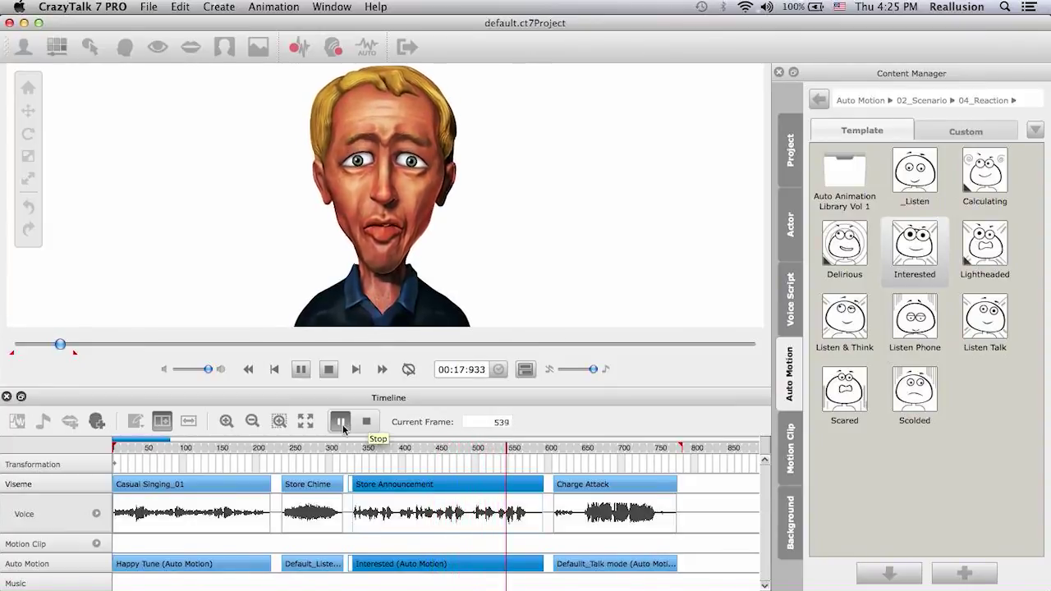
{"action": "left_click", "coordinate": [344, 425]}
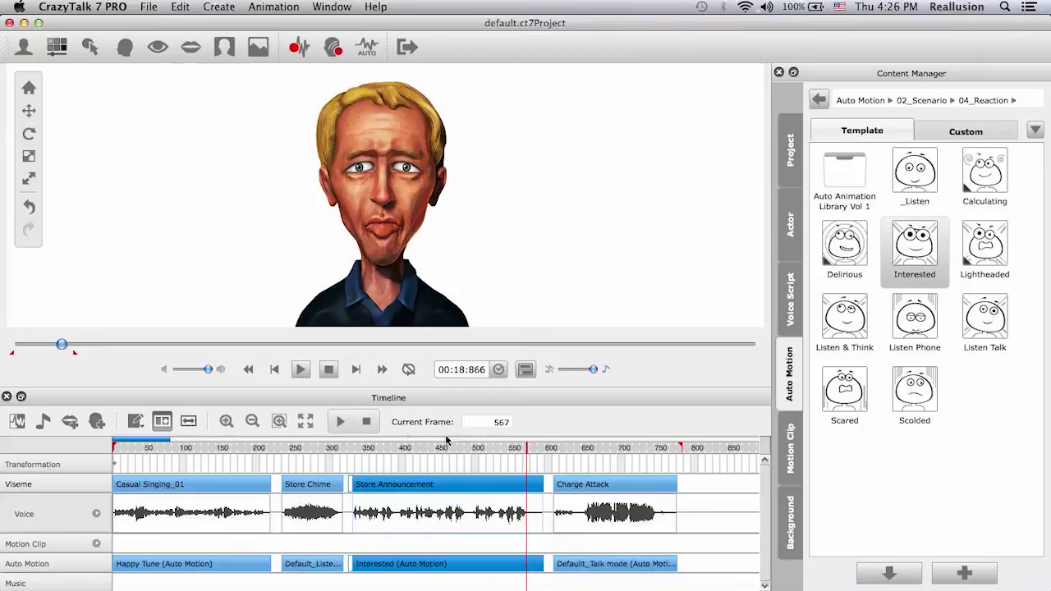
Apply the Shouting auto motion from the Talk scenarios to the Charge Attack clip and preview it.
{"action": "left_click", "coordinate": [600, 483]}
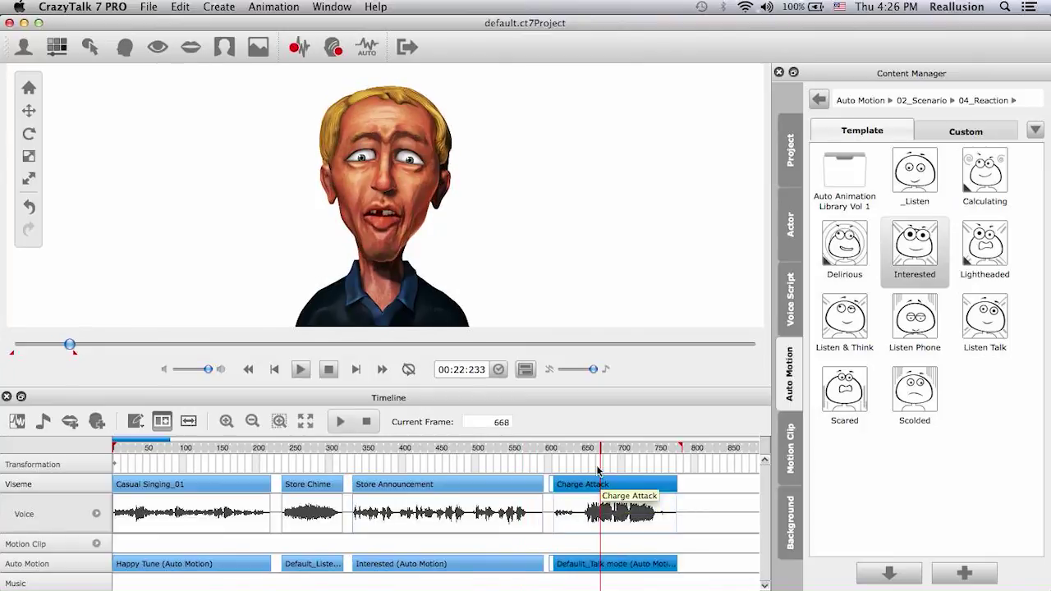
{"action": "left_click", "coordinate": [562, 447]}
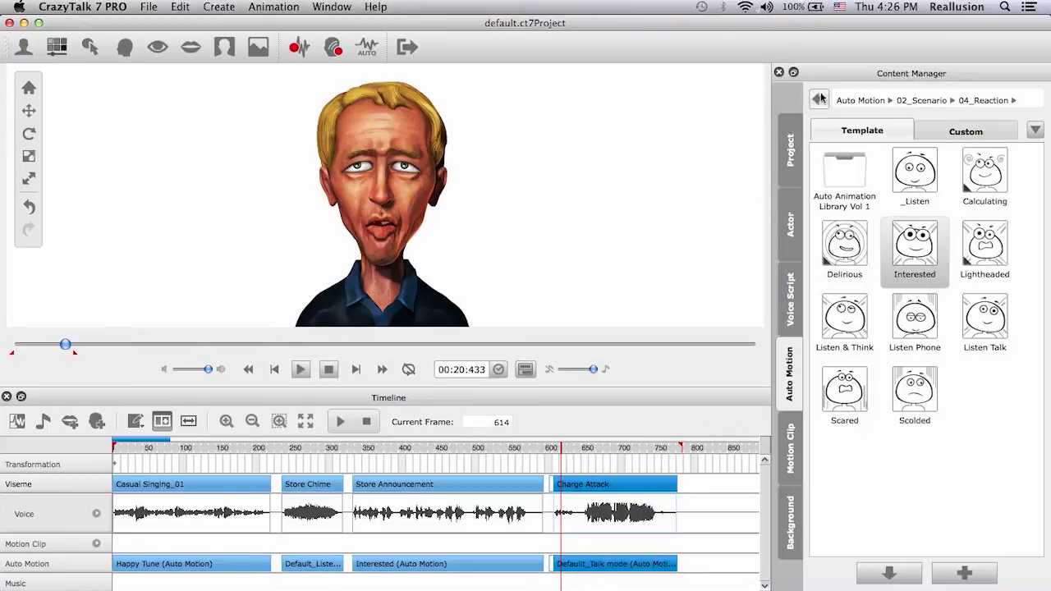
{"action": "left_click", "coordinate": [820, 98]}
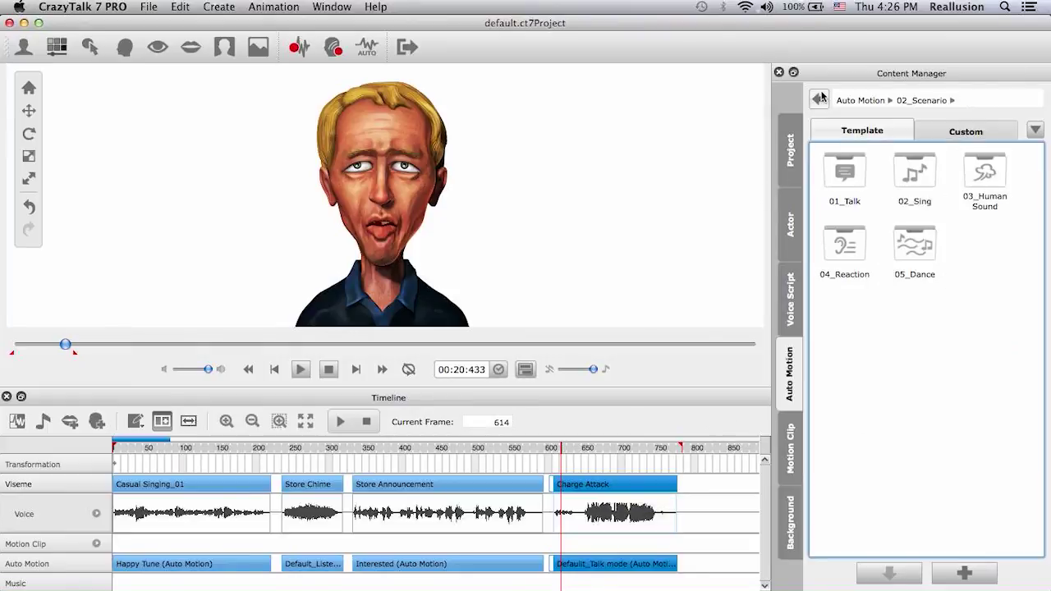
{"action": "double_click", "coordinate": [844, 188]}
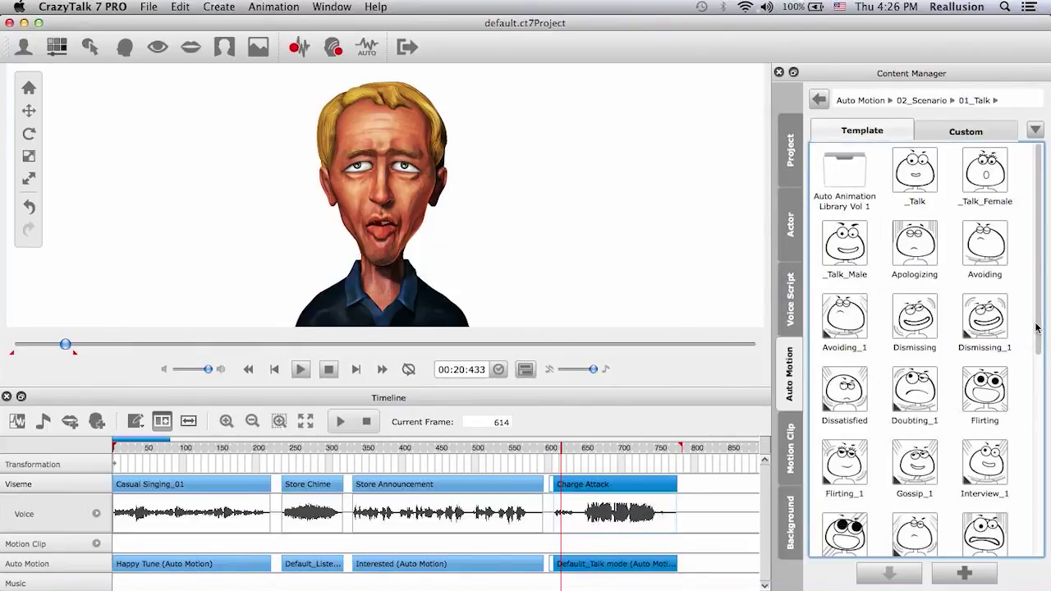
{"action": "left_click_drag", "start_coordinate": [1036, 328], "coordinate": [1026, 513]}
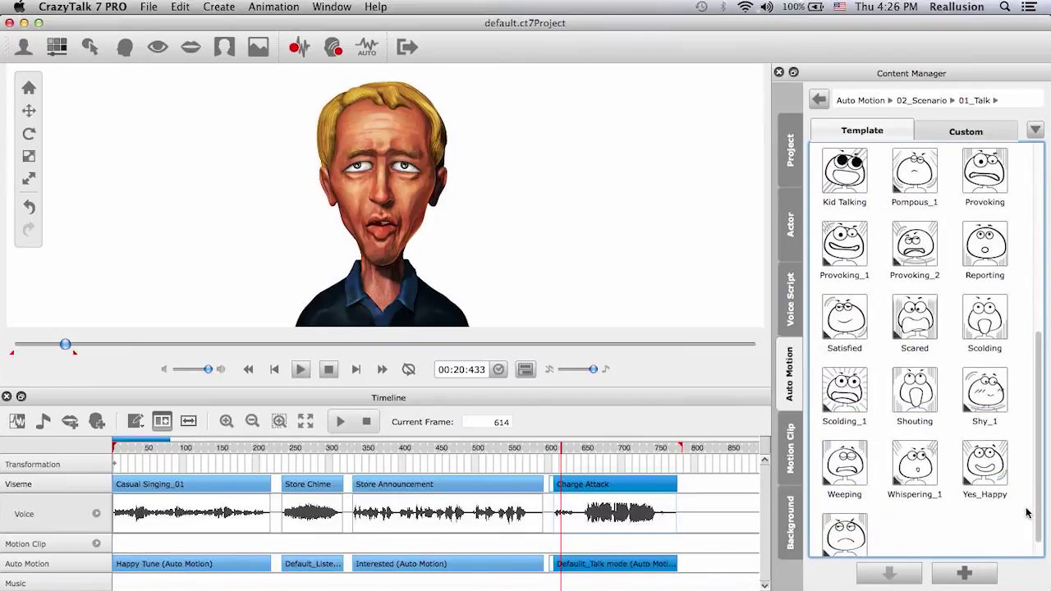
{"action": "left_click", "coordinate": [911, 462]}
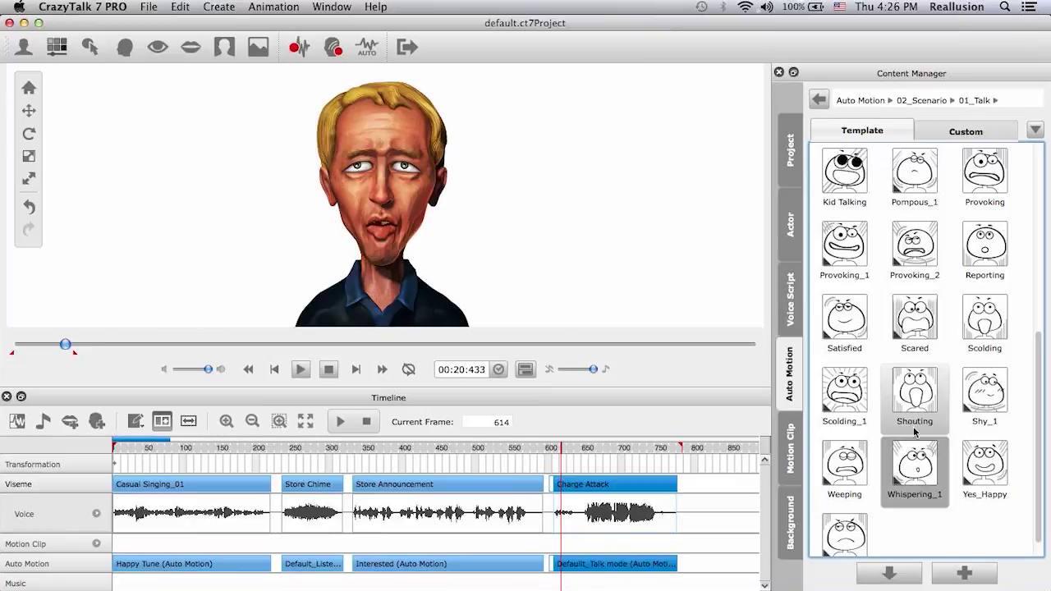
{"action": "left_click", "coordinate": [919, 399]}
{"action": "left_click_drag", "start_coordinate": [916, 388], "coordinate": [605, 486]}
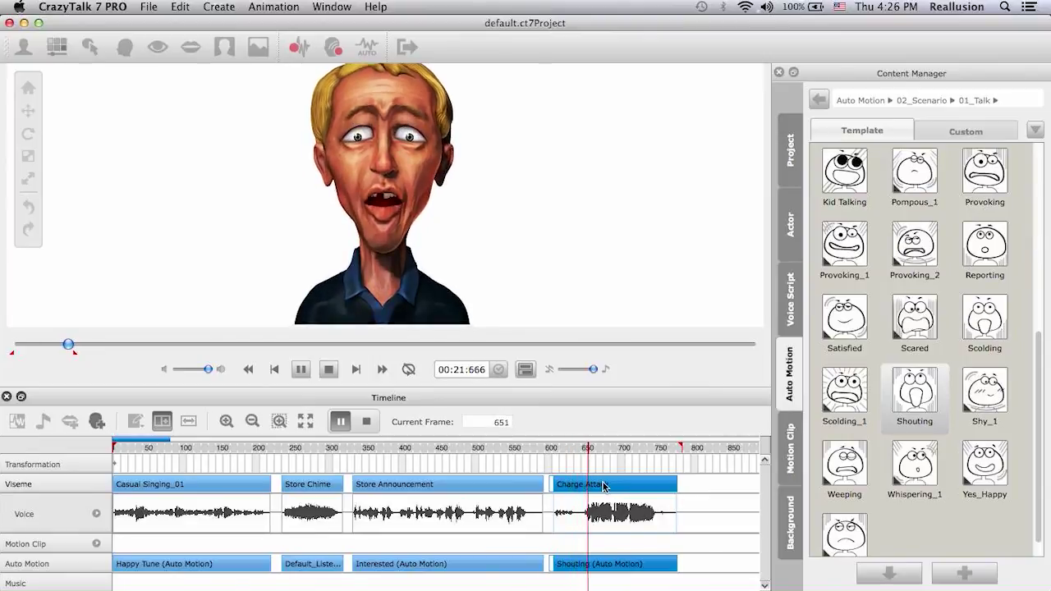
{"action": "left_click", "coordinate": [365, 423]}
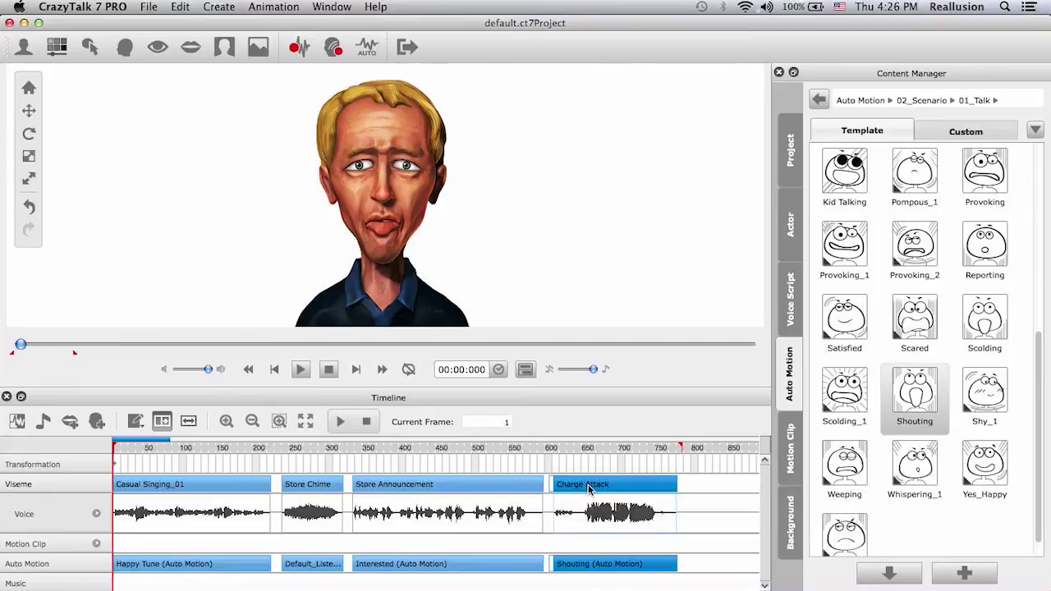
Shift the Charge Attack, Store Announcement and Store Chime clips slightly later on the timeline, leaving gaps between the clips.
{"action": "left_click_drag", "start_coordinate": [575, 489], "coordinate": [583, 489]}
{"action": "left_click_drag", "start_coordinate": [478, 489], "coordinate": [485, 489]}
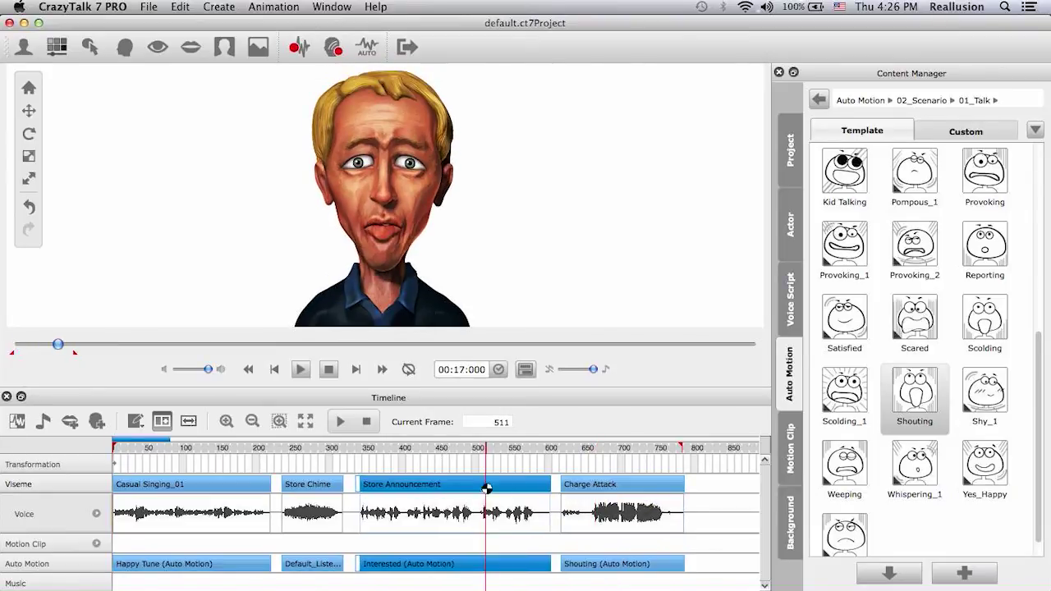
{"action": "left_click", "coordinate": [291, 487]}
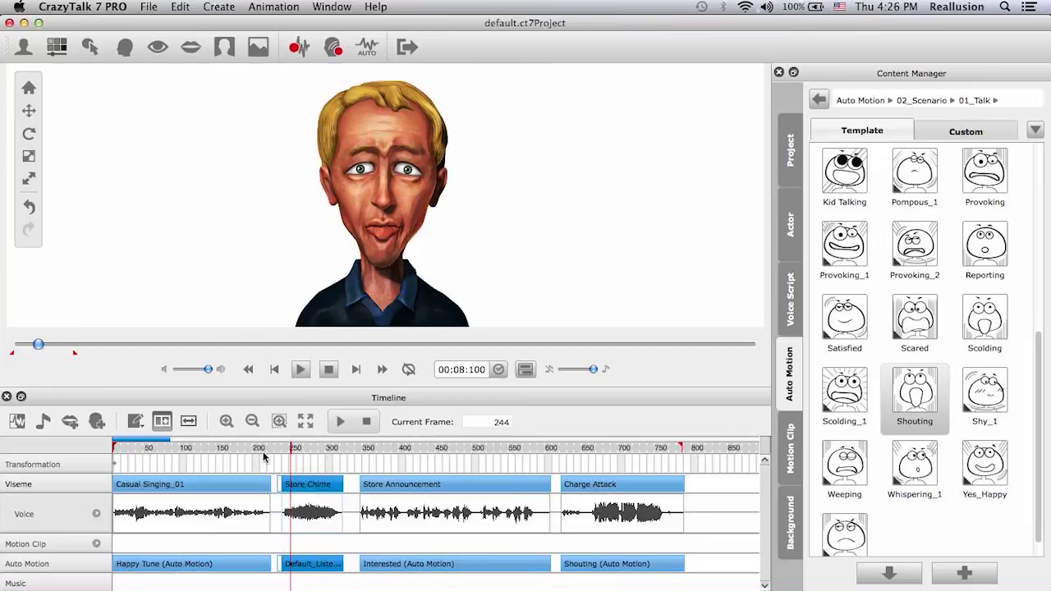
{"action": "left_click", "coordinate": [264, 485]}
{"action": "left_click", "coordinate": [212, 570]}
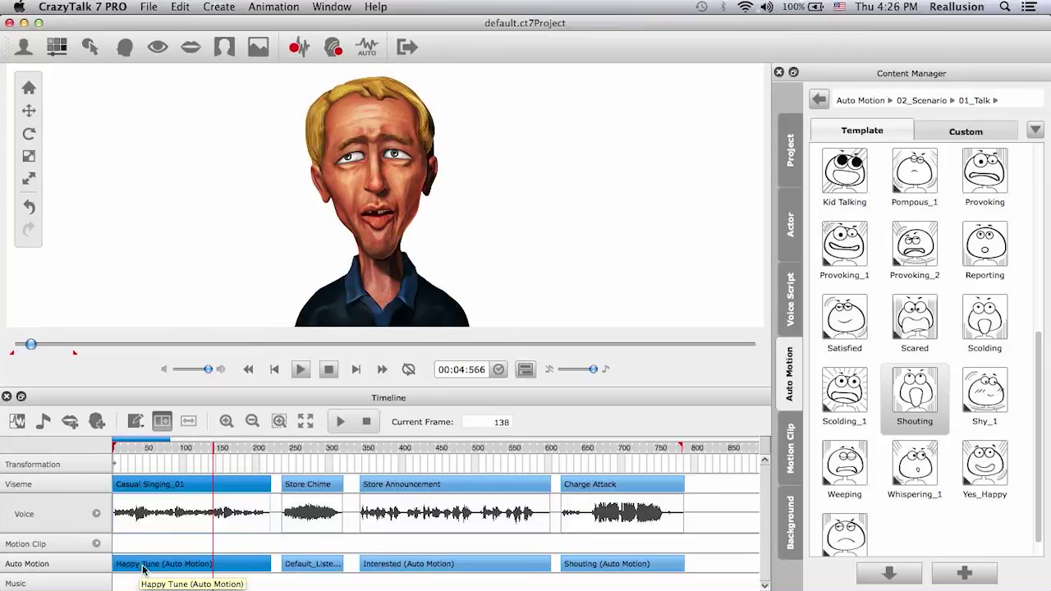
{"action": "left_click", "coordinate": [305, 564]}
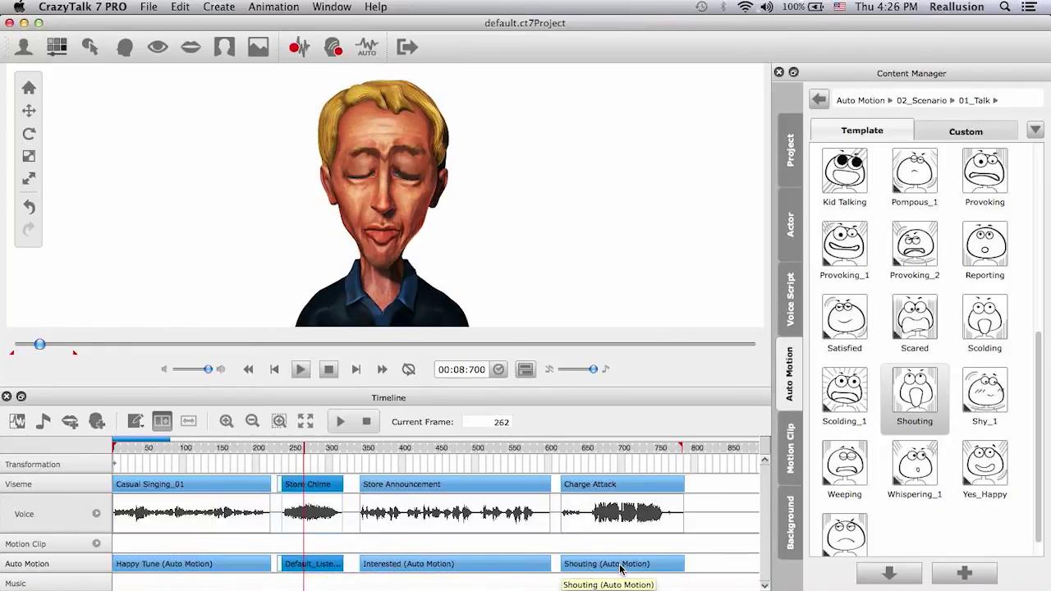
{"action": "left_click", "coordinate": [241, 447]}
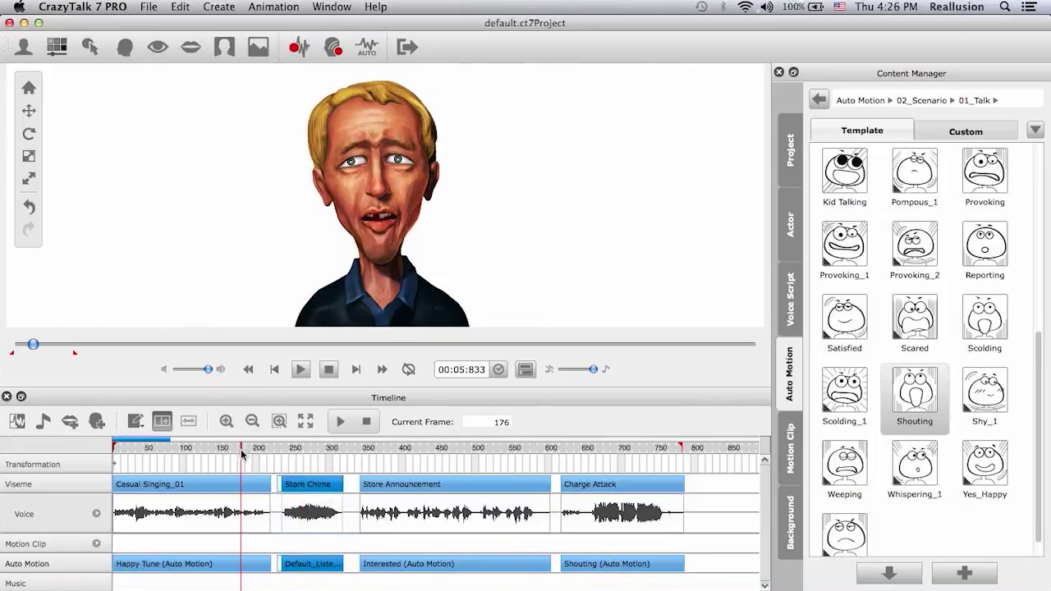
{"action": "left_click_drag", "start_coordinate": [280, 565], "coordinate": [288, 565]}
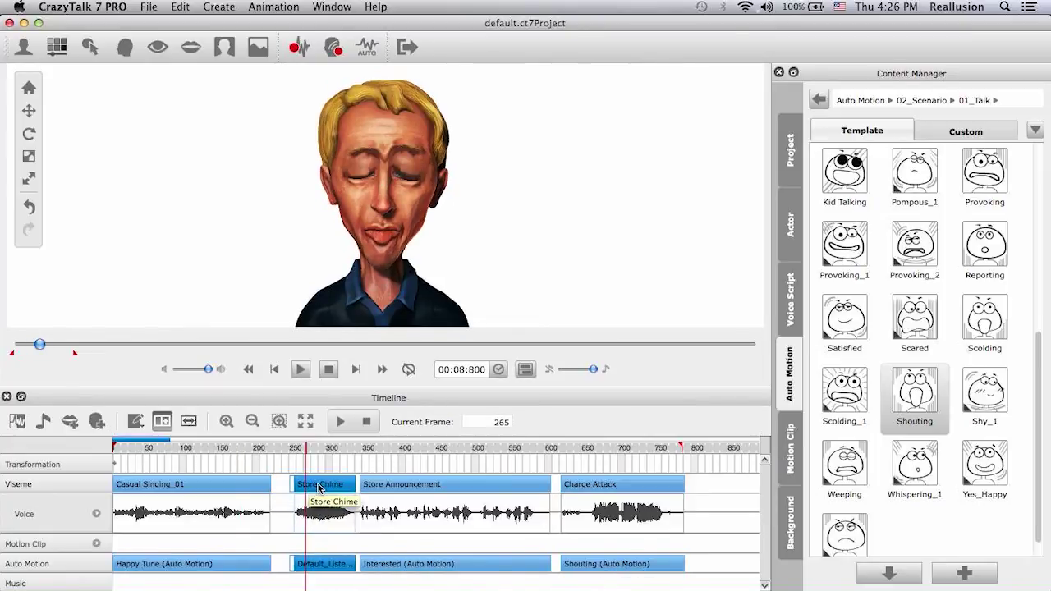
{"action": "left_click", "coordinate": [313, 487]}
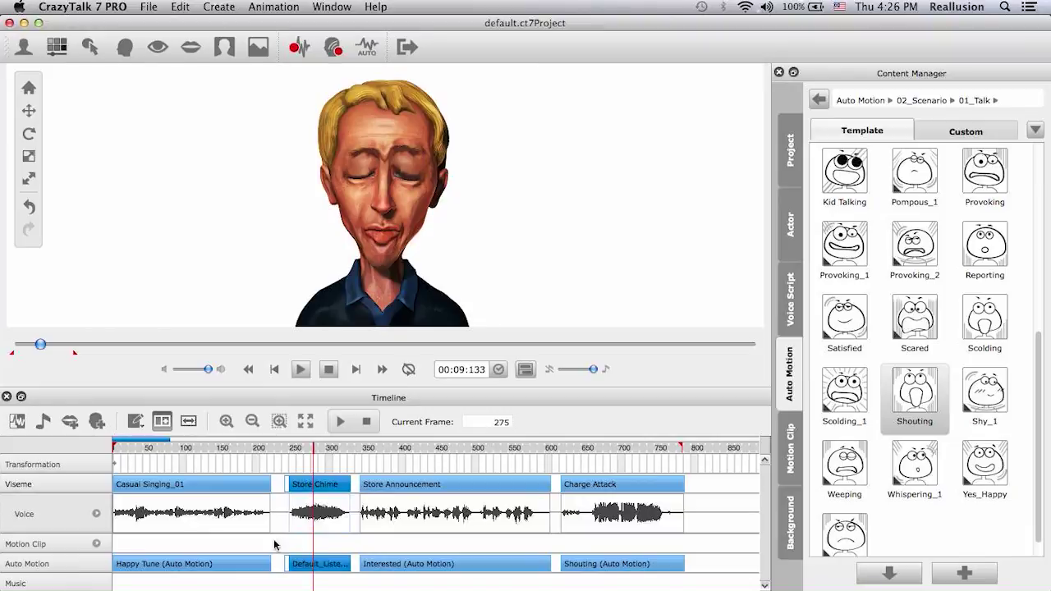
Preview the gap between the Casual Singing and Store Chime clips from frame 180.
{"action": "left_click", "coordinate": [260, 448]}
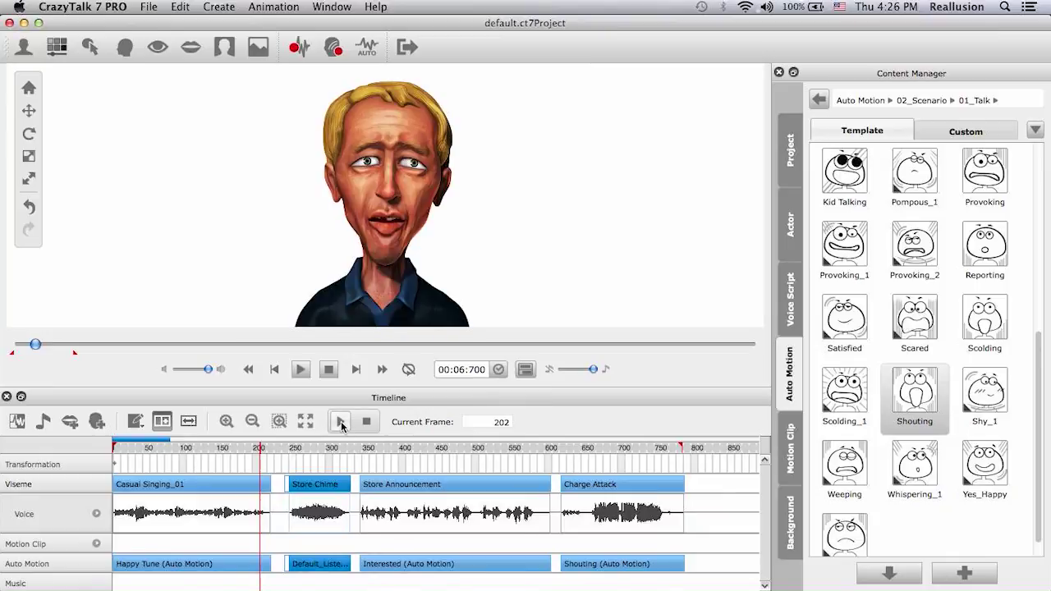
{"action": "left_click", "coordinate": [245, 448]}
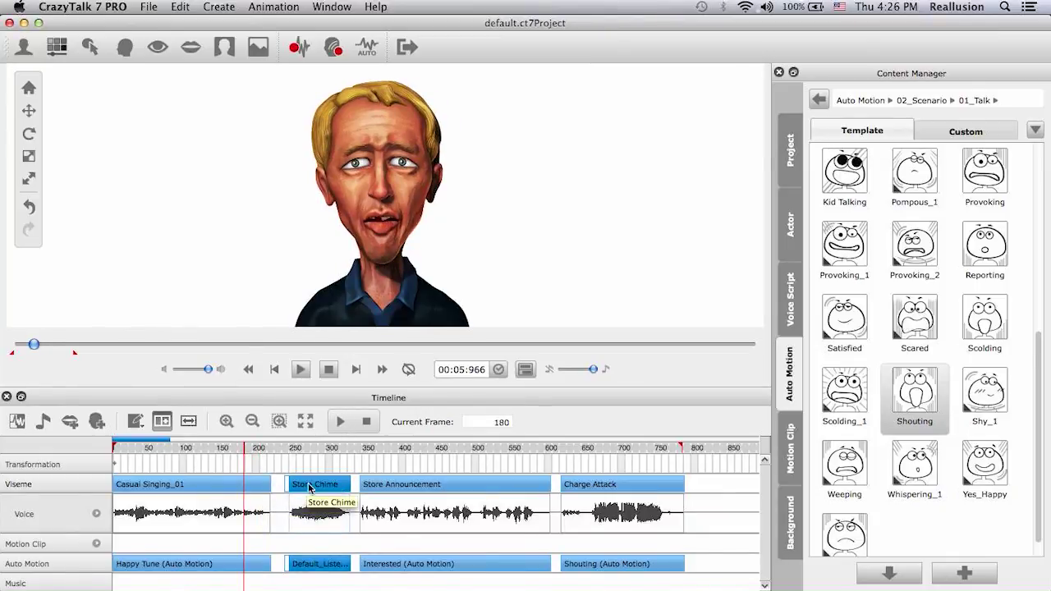
{"action": "left_click", "coordinate": [340, 422]}
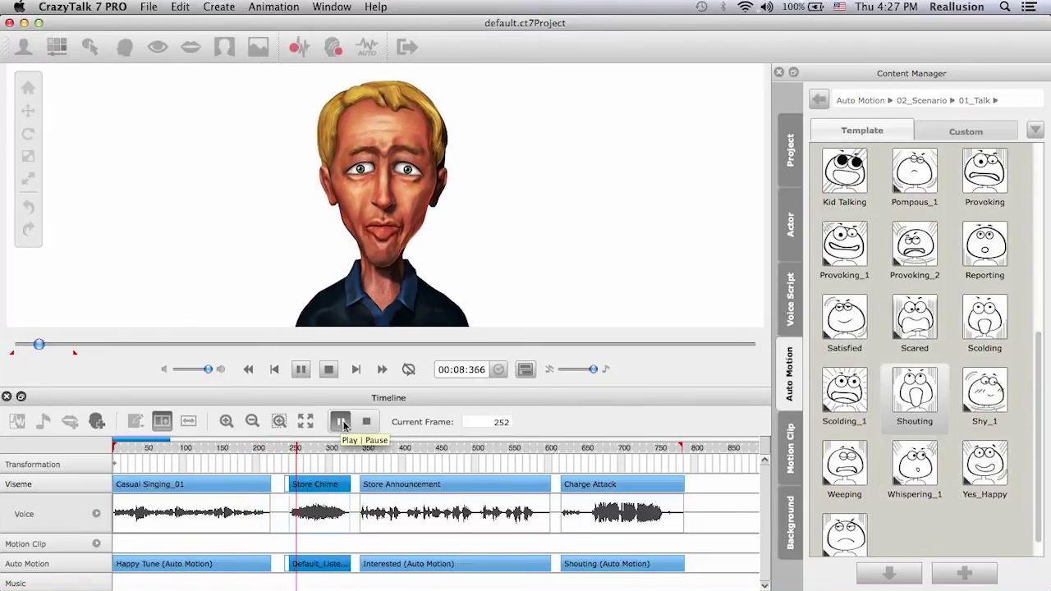
{"action": "left_click", "coordinate": [366, 422]}
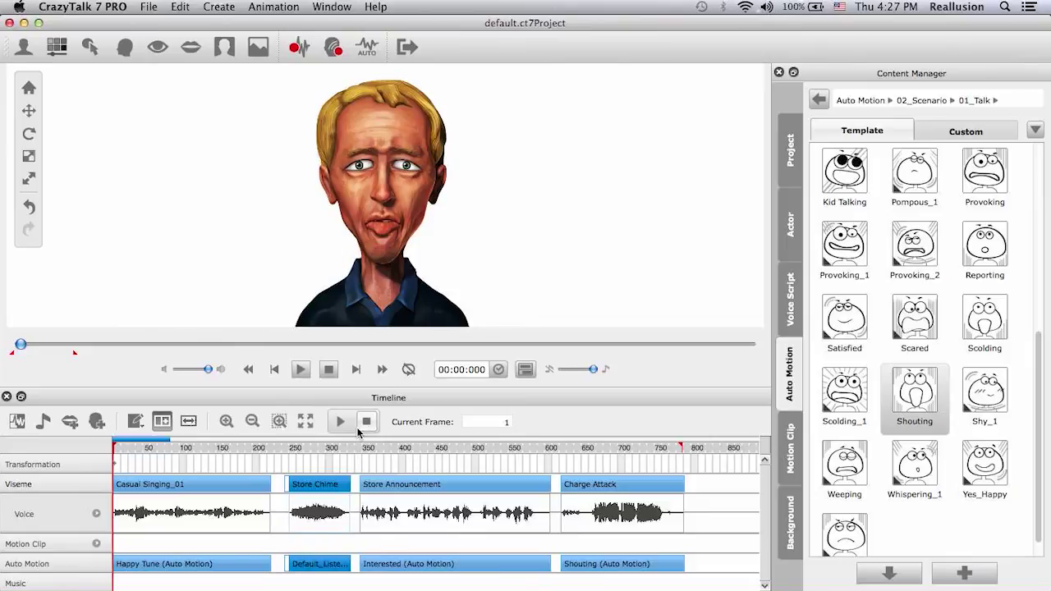
Move the clips later so Charge Attack starts at about frame 680, Store Announcement at about 395 and Store Chime at about 260.
{"action": "left_click_drag", "start_coordinate": [662, 484], "coordinate": [701, 487]}
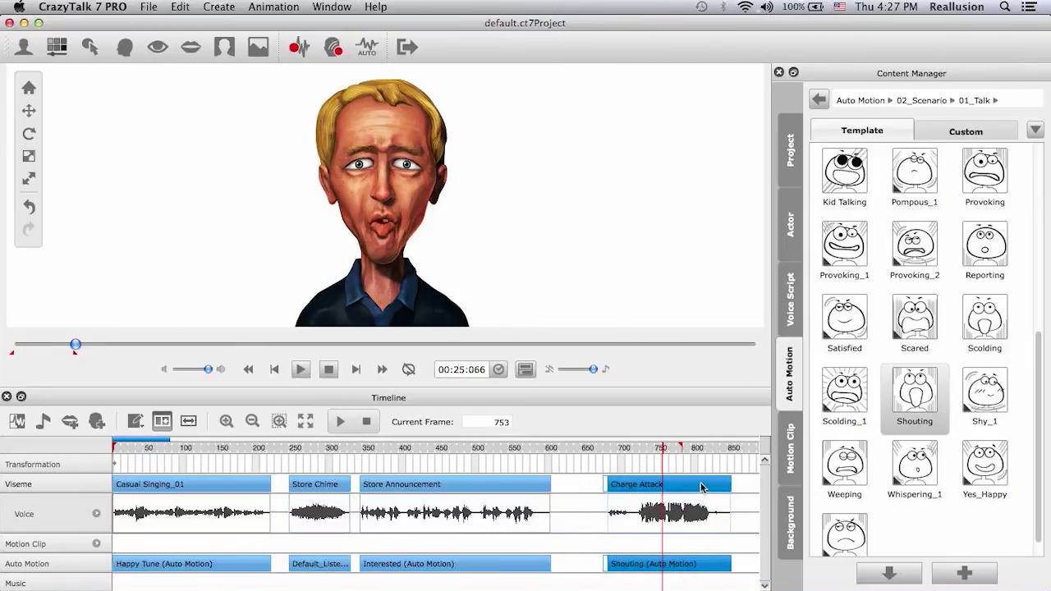
{"action": "left_click_drag", "start_coordinate": [463, 487], "coordinate": [502, 488]}
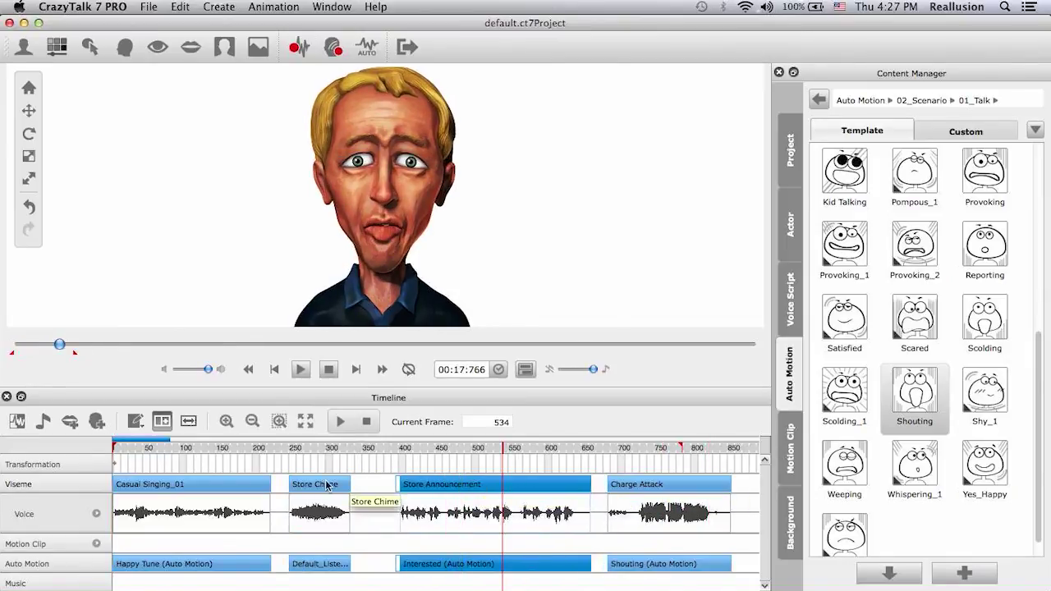
{"action": "left_click_drag", "start_coordinate": [326, 484], "coordinate": [337, 485]}
Add the Sad idle auto motion to the gap between the Casual Singing and Store Chime clips and play it from frame 191.
{"action": "left_click", "coordinate": [252, 449]}
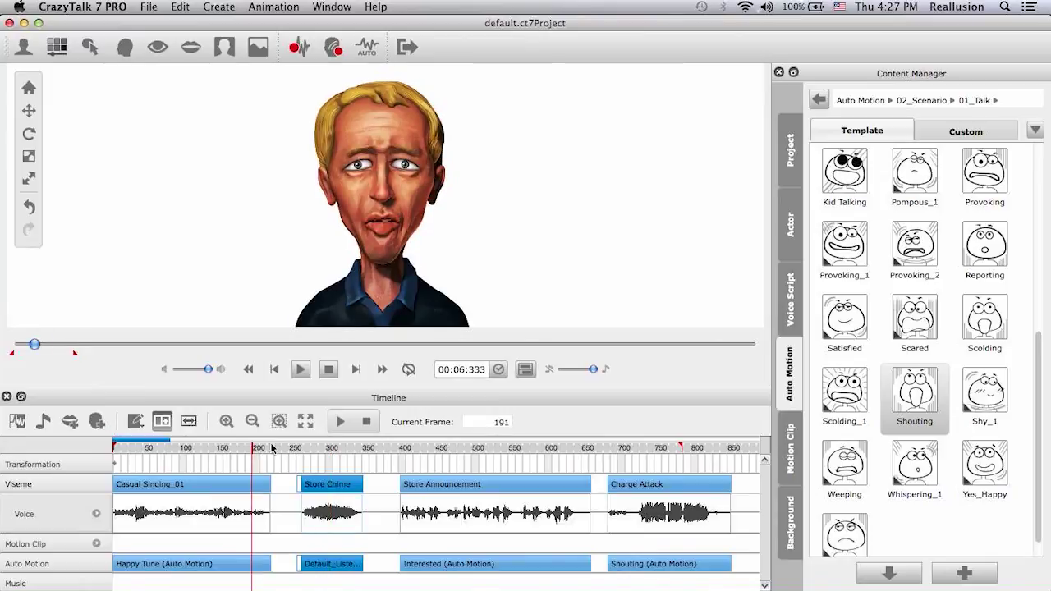
{"action": "left_click", "coordinate": [820, 99]}
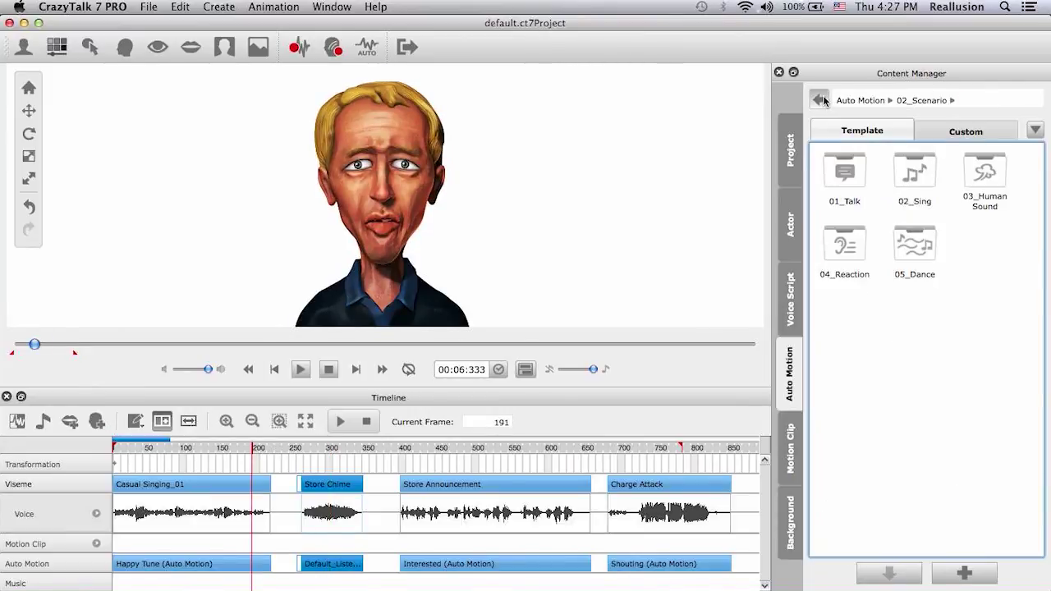
{"action": "left_click", "coordinate": [820, 99]}
{"action": "double_click", "coordinate": [977, 177]}
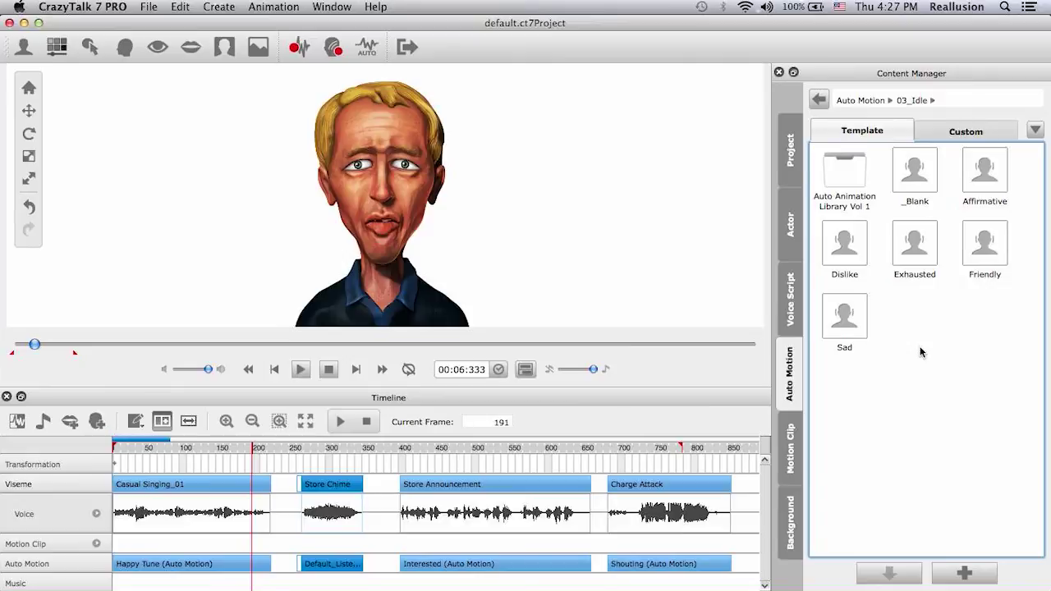
{"action": "left_click_drag", "start_coordinate": [856, 329], "coordinate": [270, 569]}
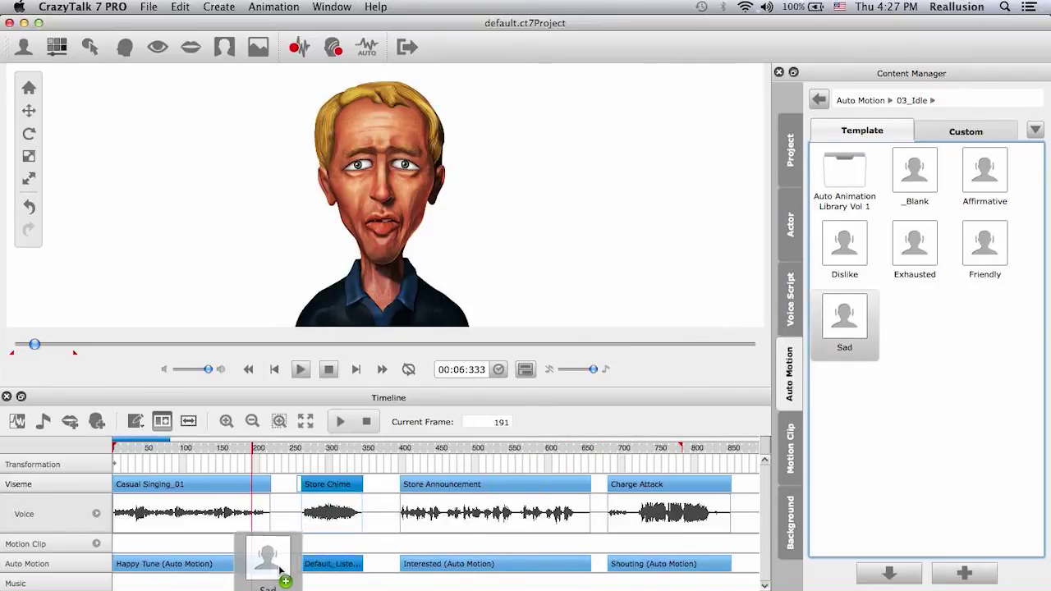
{"action": "mouse_move", "coordinate": [280, 568]}
{"action": "left_mouse_down"}
{"action": "mouse_move", "coordinate": [229, 567]}
{"action": "mouse_move", "coordinate": [285, 566]}
{"action": "left_mouse_up"}
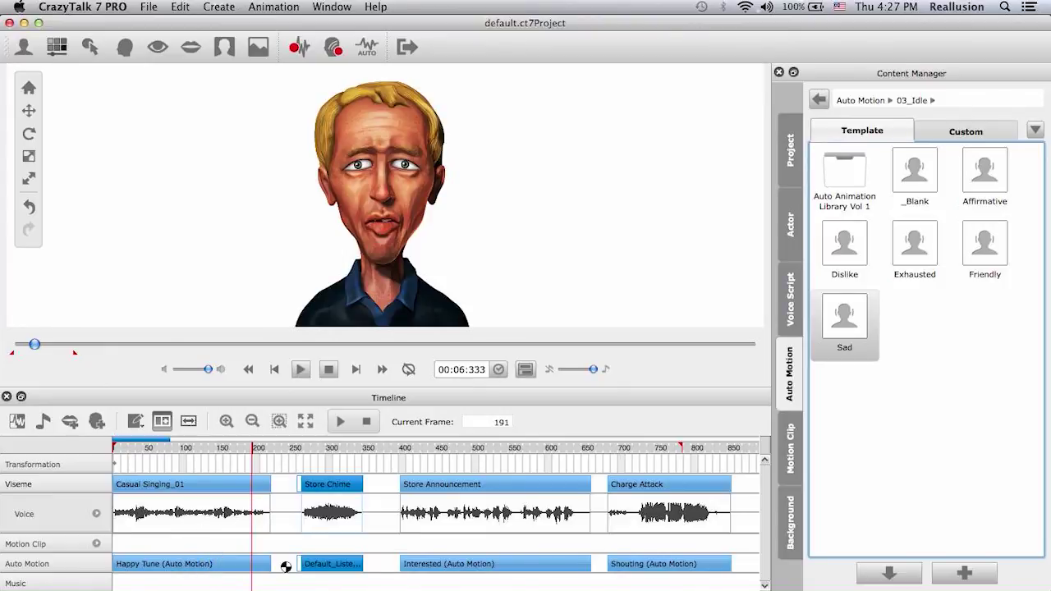
{"action": "key", "text": "space"}
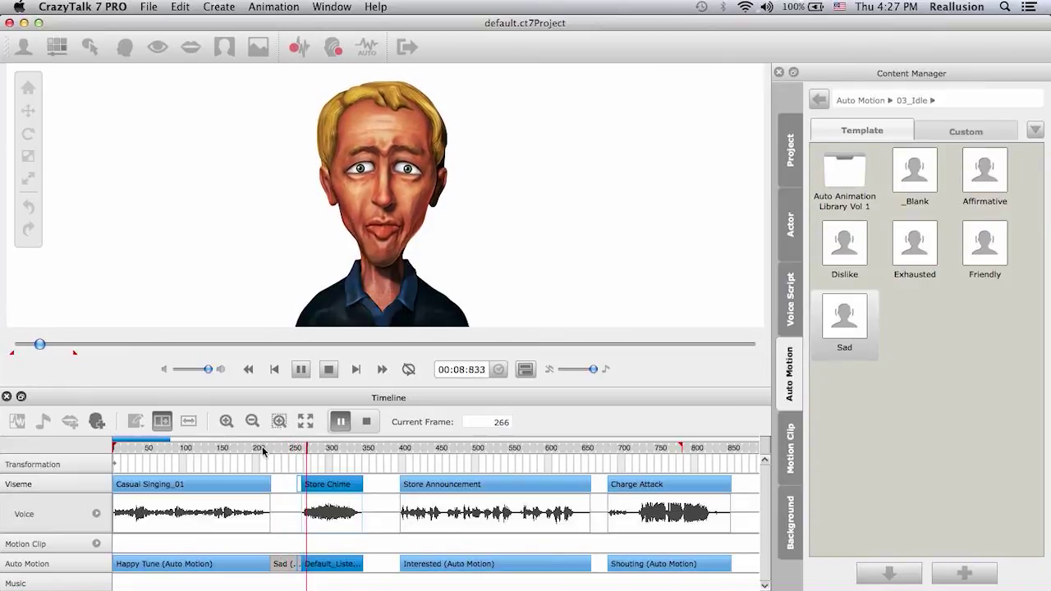
{"action": "left_click", "coordinate": [367, 421]}
Preview the Sad idle motion from frame 183 and pause before the Store Chime clip.
{"action": "left_click", "coordinate": [247, 450]}
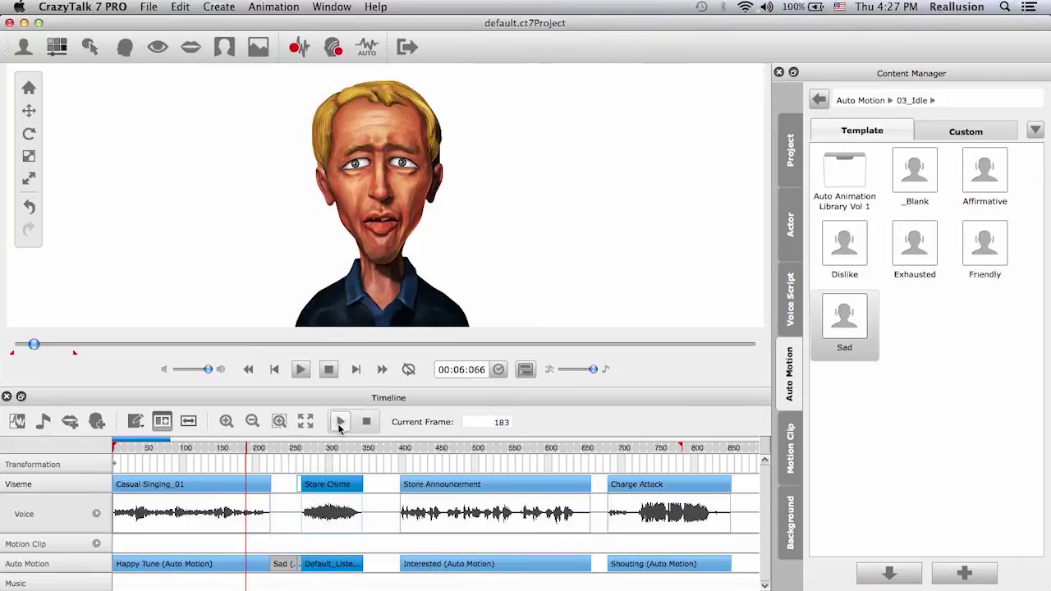
{"action": "left_click", "coordinate": [339, 421]}
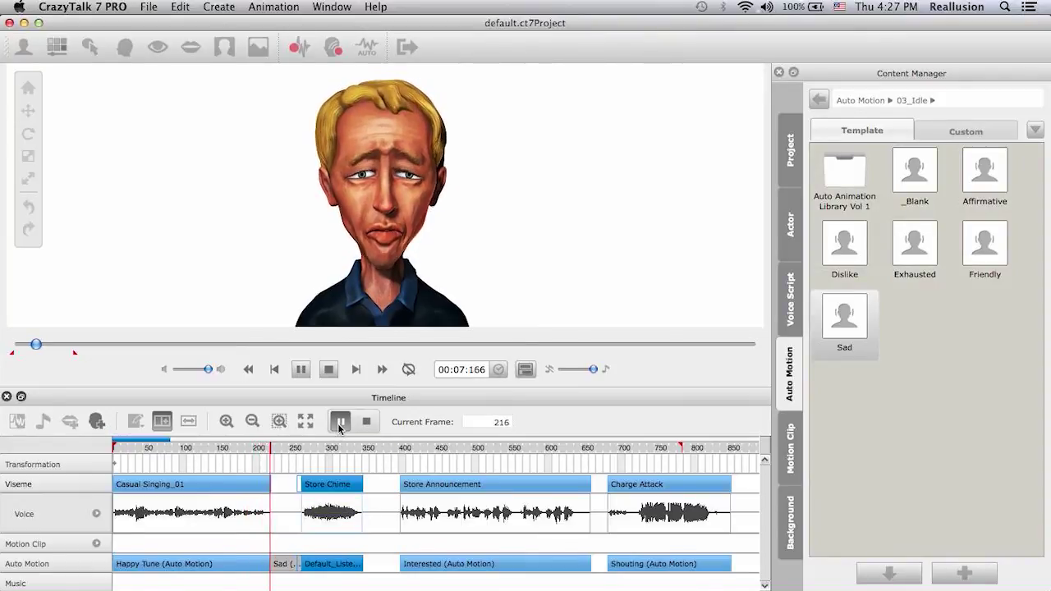
{"action": "left_click", "coordinate": [347, 429]}
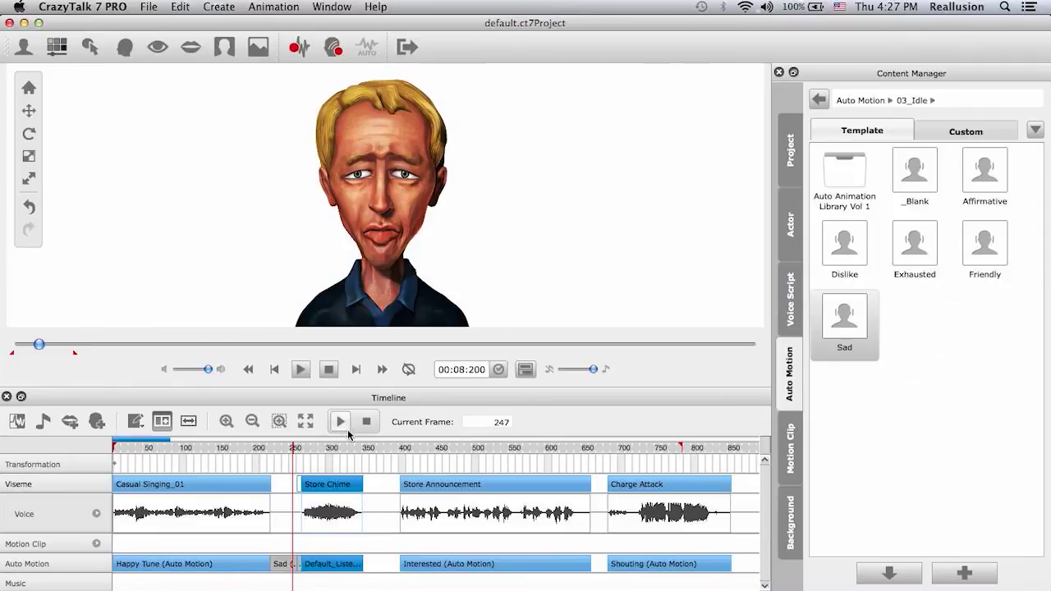
Replace the Sad idle between the Casual Singing and Store Chime clips with the Friendly idle motion and preview it from frame 181.
{"action": "left_click_drag", "start_coordinate": [988, 255], "coordinate": [286, 570]}
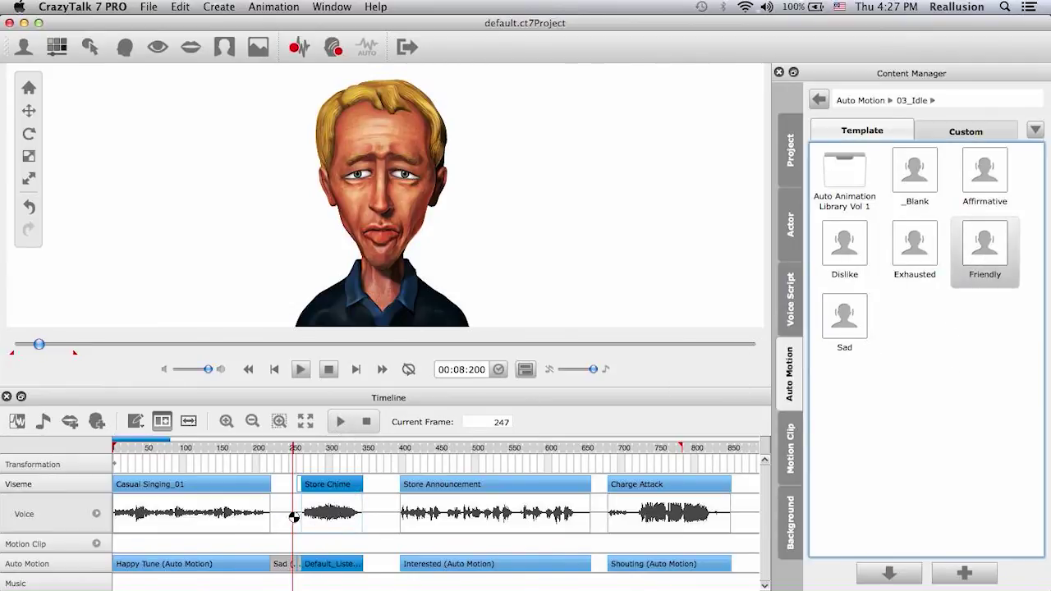
{"action": "key", "text": "space"}
{"action": "left_click", "coordinate": [245, 449]}
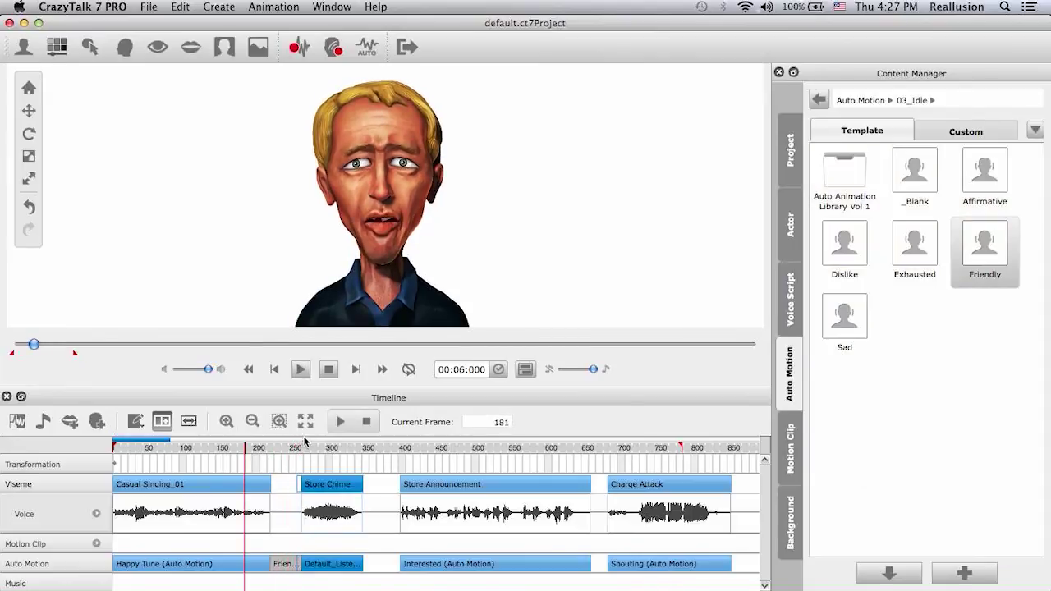
{"action": "left_click", "coordinate": [336, 427]}
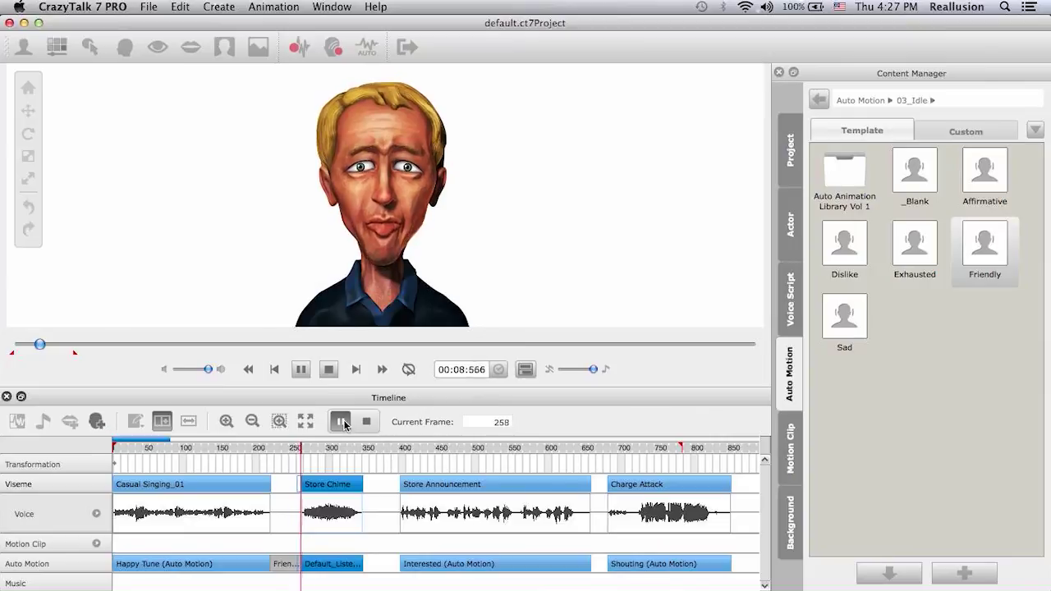
{"action": "left_click", "coordinate": [338, 423]}
Add the Friendly idle auto motion to the gap between the Store Chime and Store Announcement clips and preview it.
{"action": "left_click_drag", "start_coordinate": [984, 246], "coordinate": [381, 565]}
{"action": "left_click", "coordinate": [340, 421]}
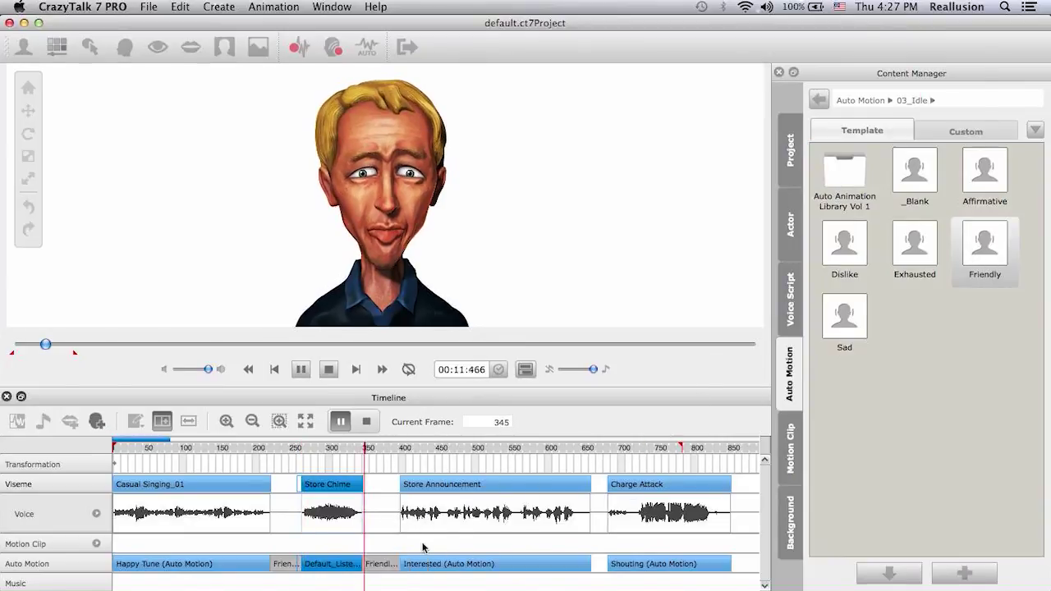
{"action": "left_click", "coordinate": [340, 421]}
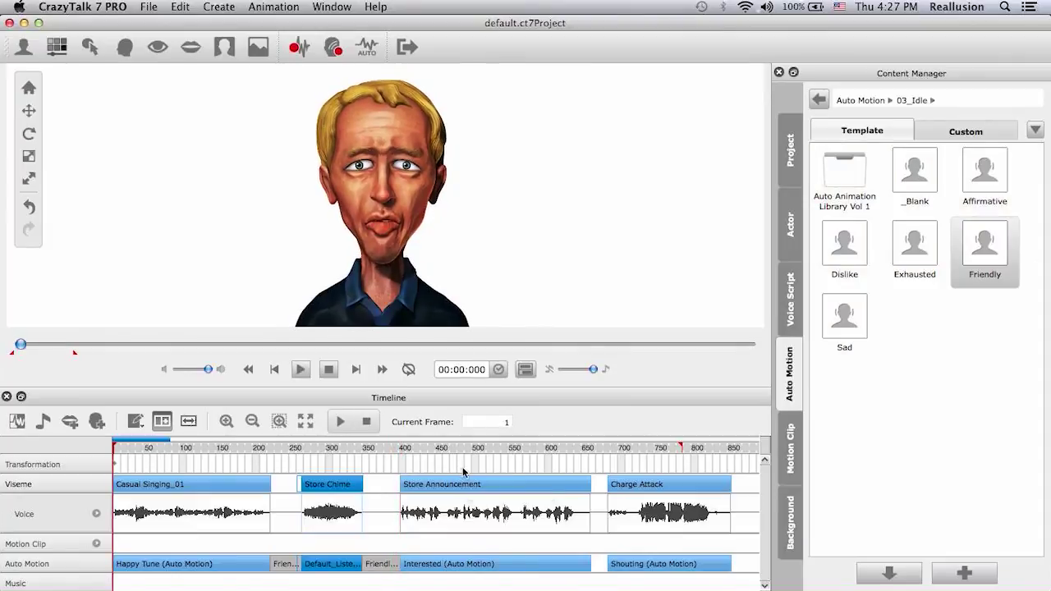
Move Store Announcement earlier to start at about frame 360 and Charge Attack slightly later to start at about frame 690.
{"action": "left_click_drag", "start_coordinate": [472, 484], "coordinate": [449, 484]}
{"action": "left_click_drag", "start_coordinate": [624, 489], "coordinate": [643, 486]}
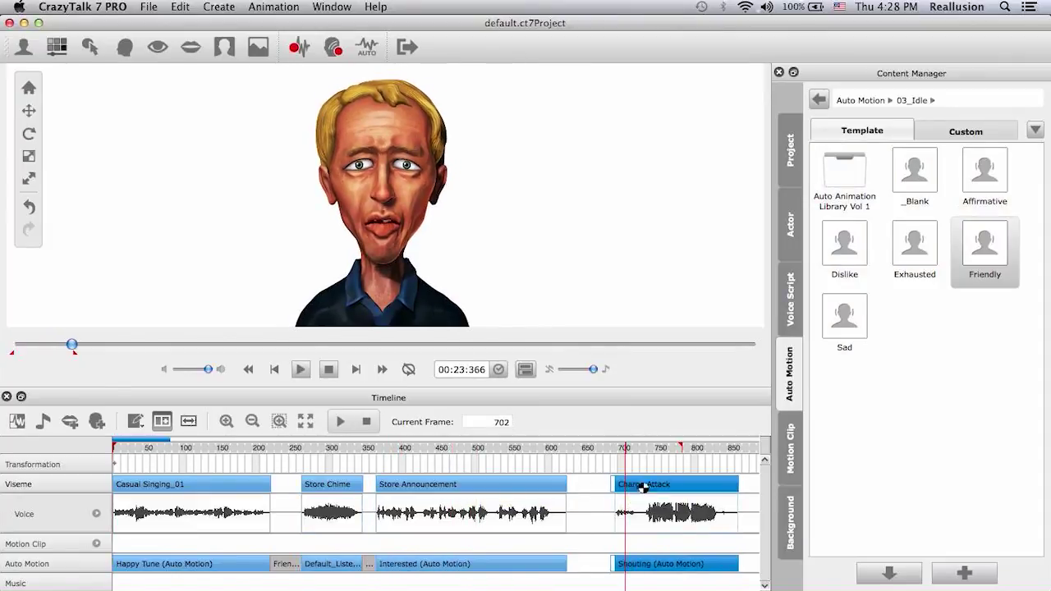
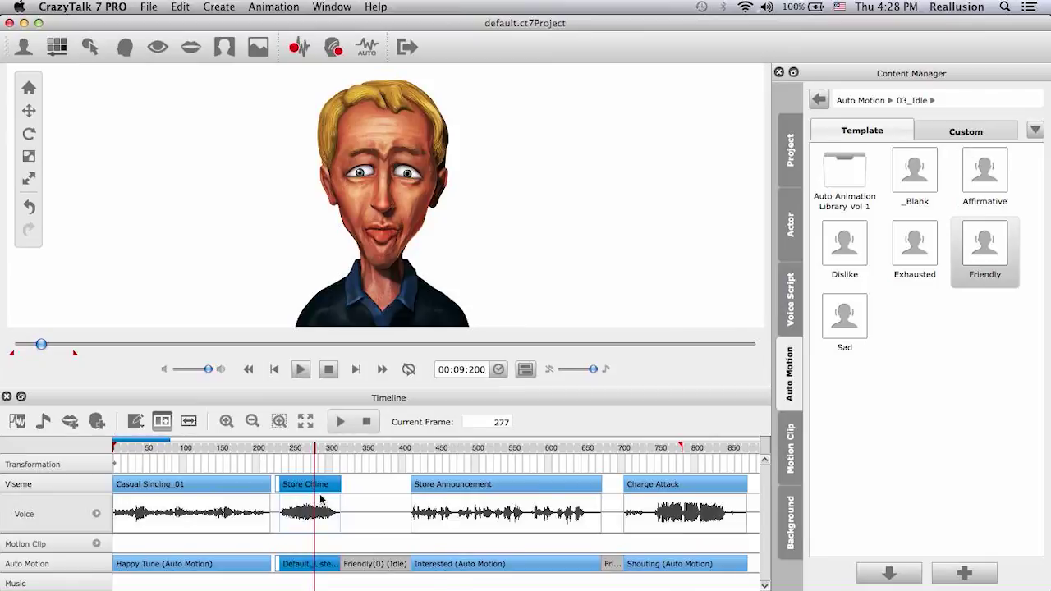
Try moving the Store Chime clip over Casual Singing so that it starts at about frame 85.
{"action": "left_click", "coordinate": [269, 451]}
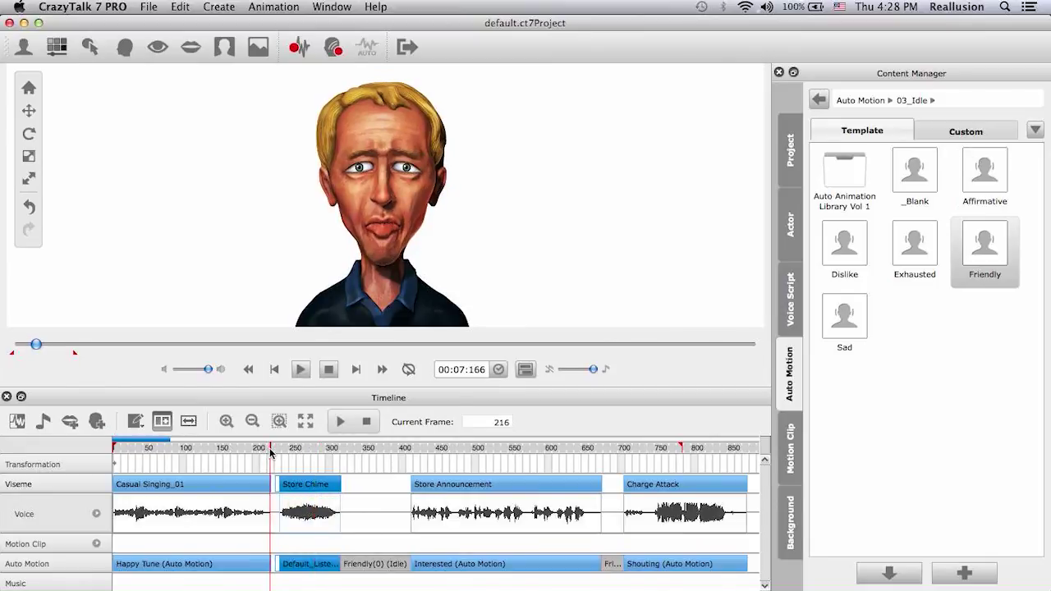
{"action": "left_click", "coordinate": [259, 490]}
{"action": "left_click", "coordinate": [269, 452]}
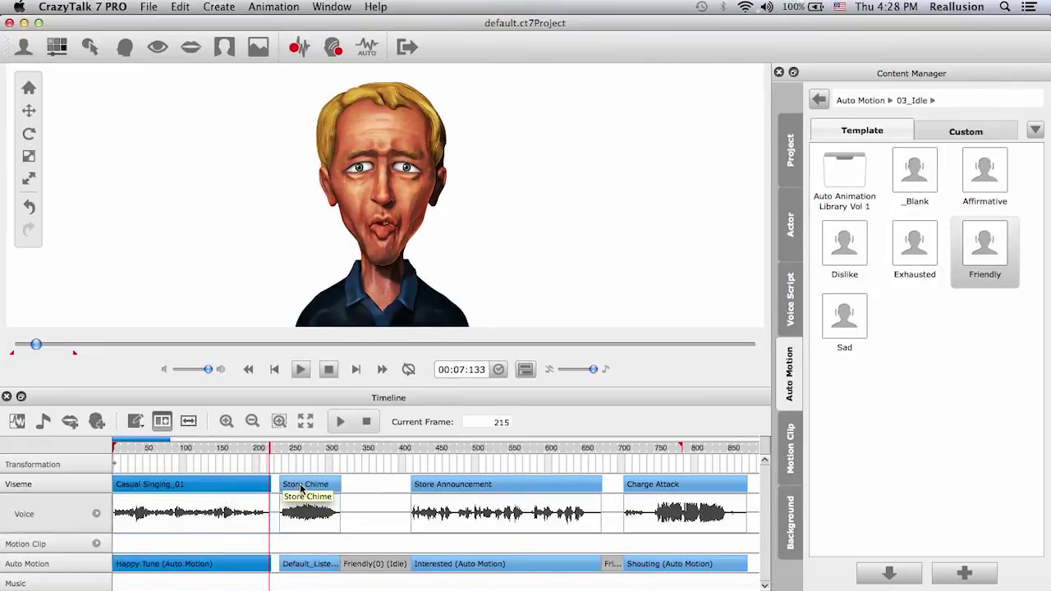
{"action": "left_click_drag", "start_coordinate": [301, 489], "coordinate": [196, 485]}
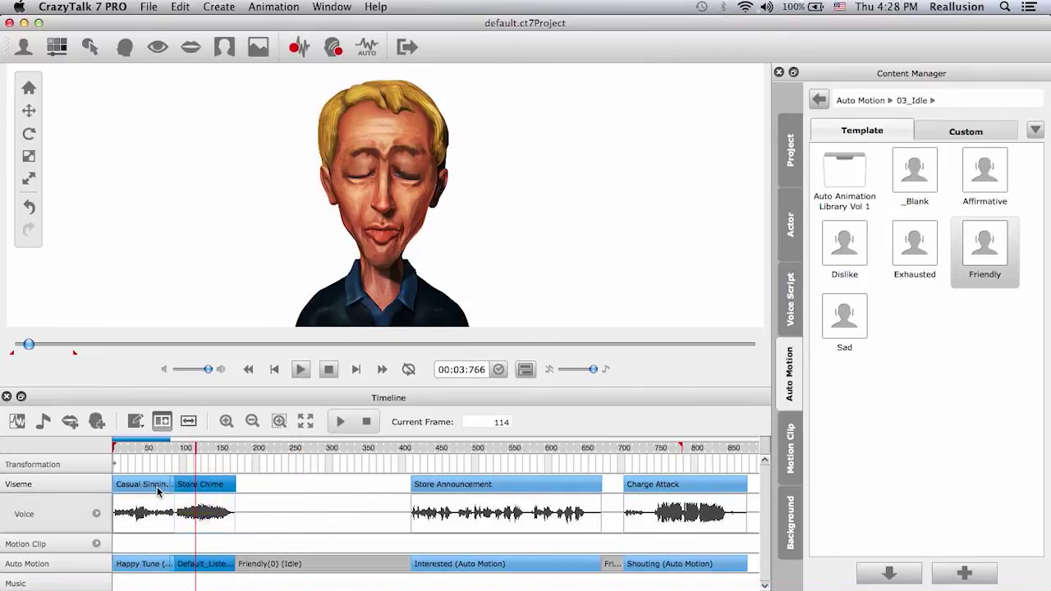
{"action": "left_click", "coordinate": [158, 491]}
{"action": "left_click", "coordinate": [255, 487]}
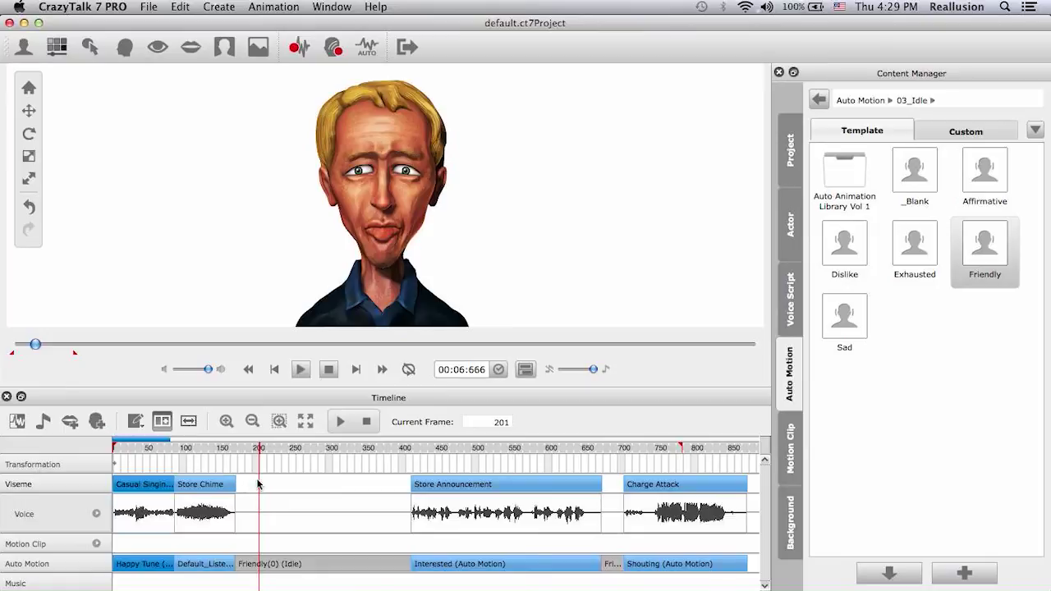
Move Store Chime to start at about frame 215, Store Announcement at about 300 and Charge Attack at about 575.
{"action": "left_click_drag", "start_coordinate": [223, 485], "coordinate": [282, 487]}
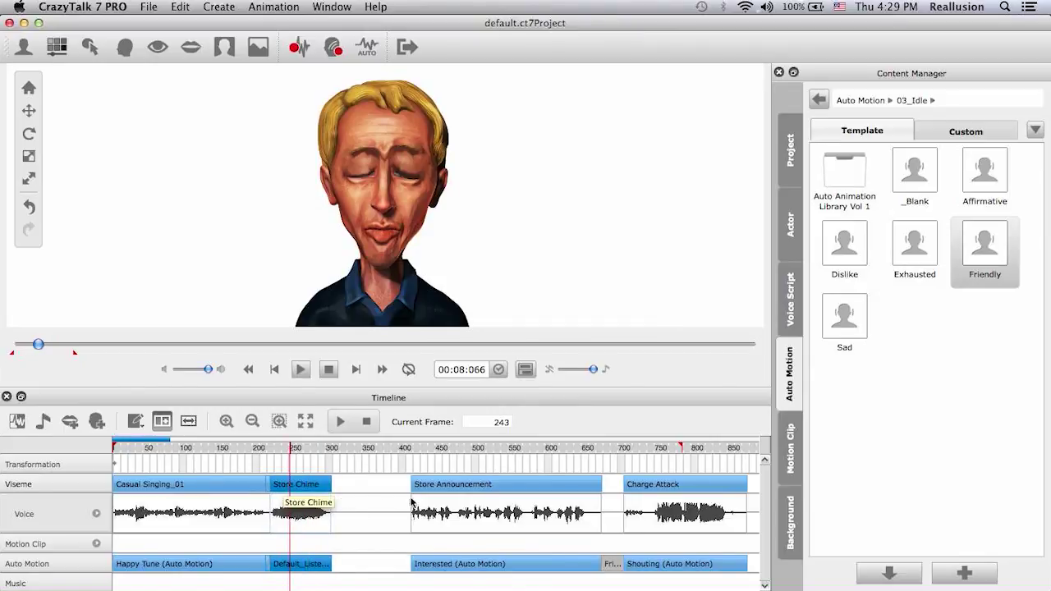
{"action": "left_click_drag", "start_coordinate": [448, 486], "coordinate": [377, 485]}
{"action": "left_click", "coordinate": [492, 450]}
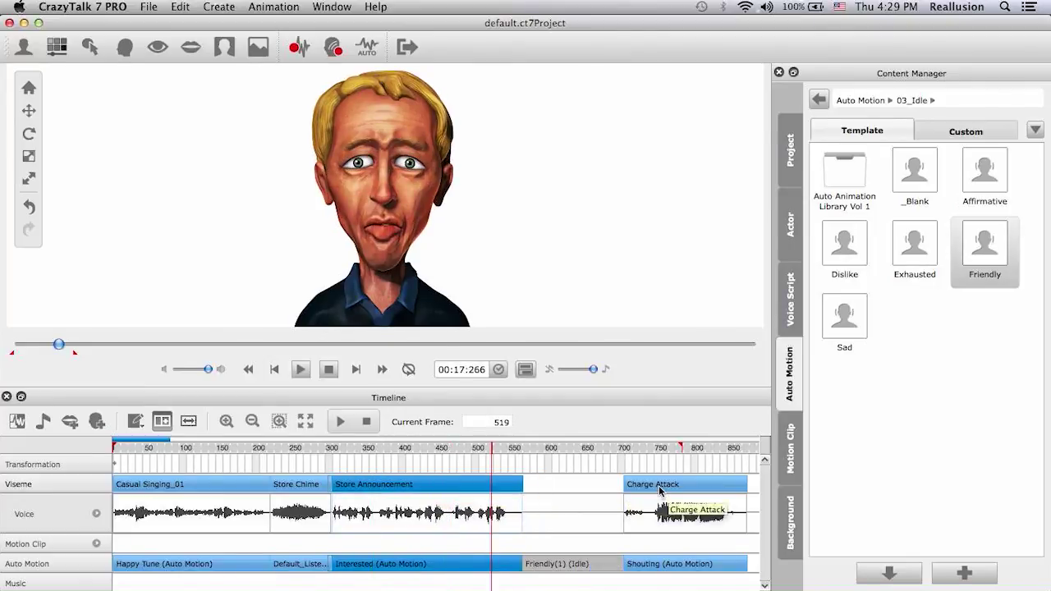
{"action": "left_click_drag", "start_coordinate": [659, 490], "coordinate": [566, 489]}
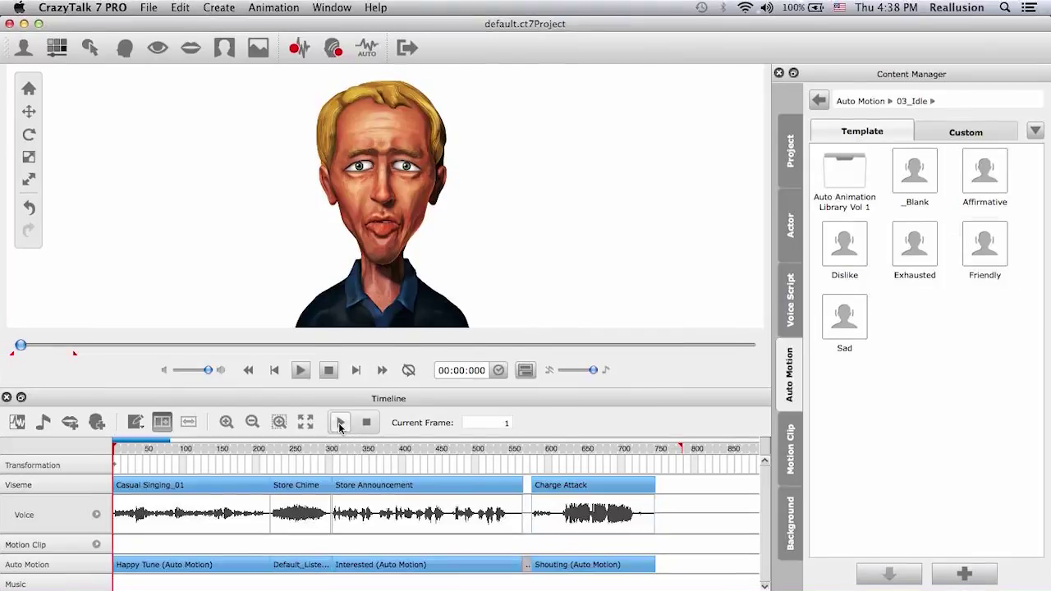
Play the whole sequence from frame 1 through the end of the Charge Attack clip, and stop playback.
{"action": "left_click", "coordinate": [339, 422]}
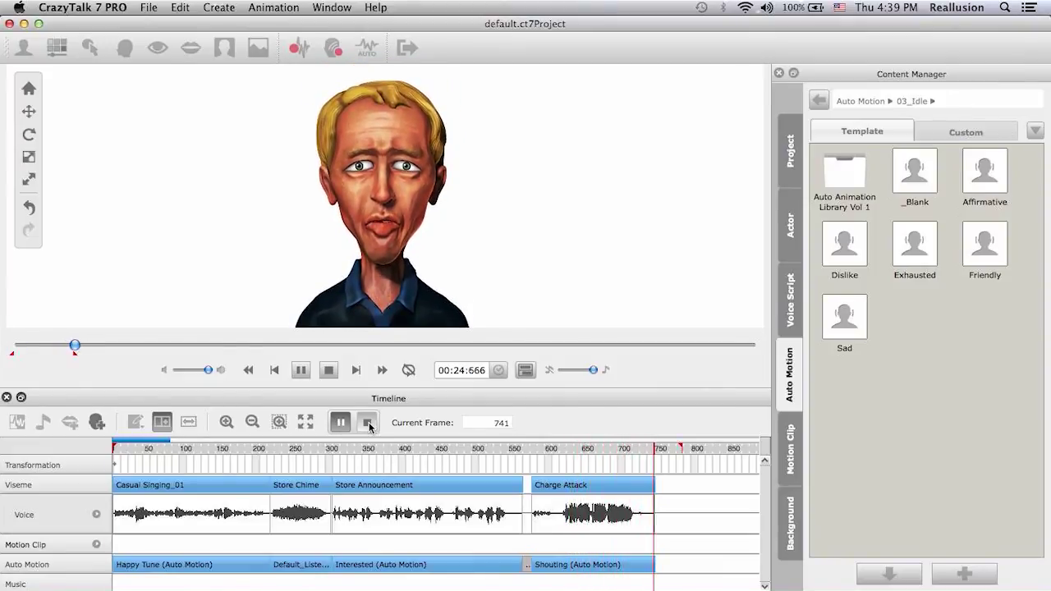
{"action": "left_click", "coordinate": [367, 423]}
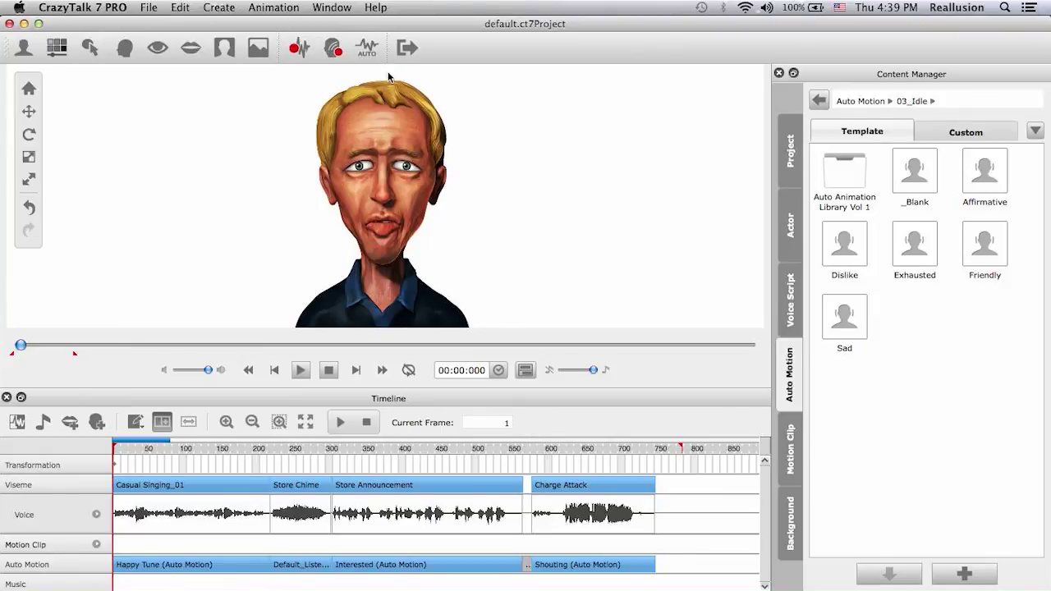
Open Face Puppet to view its animation profiles and recording options, and close it.
{"action": "left_click", "coordinate": [335, 54]}
{"action": "left_click_drag", "start_coordinate": [595, 52], "coordinate": [565, 38]}
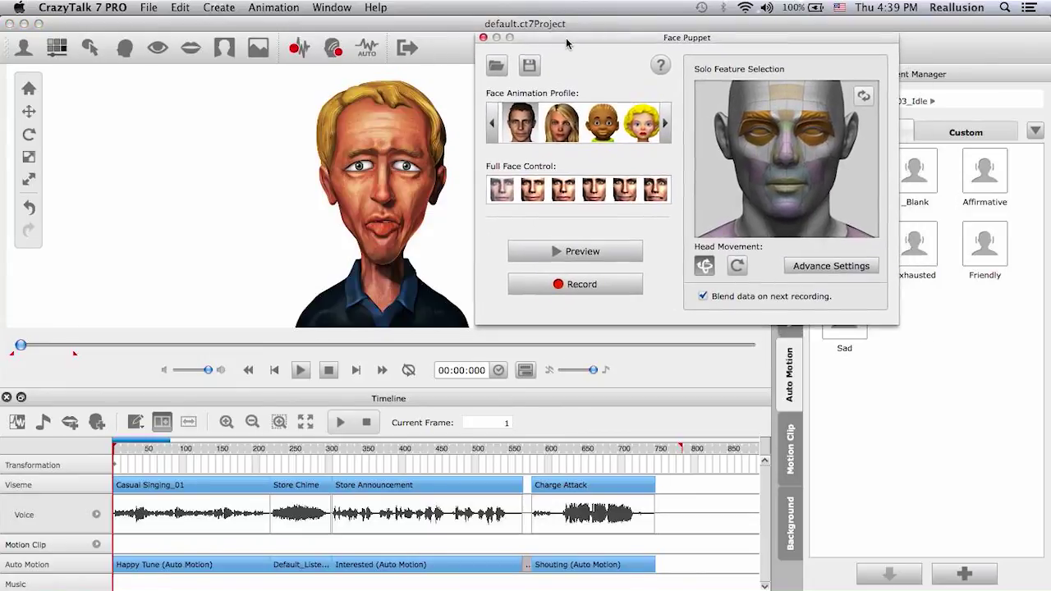
{"action": "left_click", "coordinate": [482, 37]}
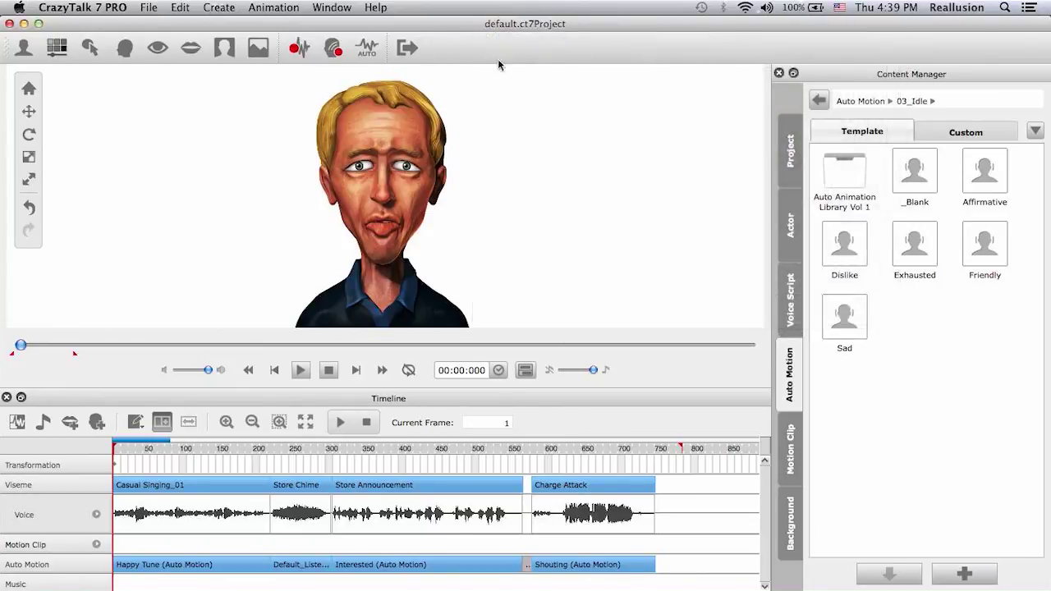
Add the custom Emotional motion clip Suppressed smile over the end of Store Announcement, preview it and shift it to about frame 470.
{"action": "left_click", "coordinate": [790, 458]}
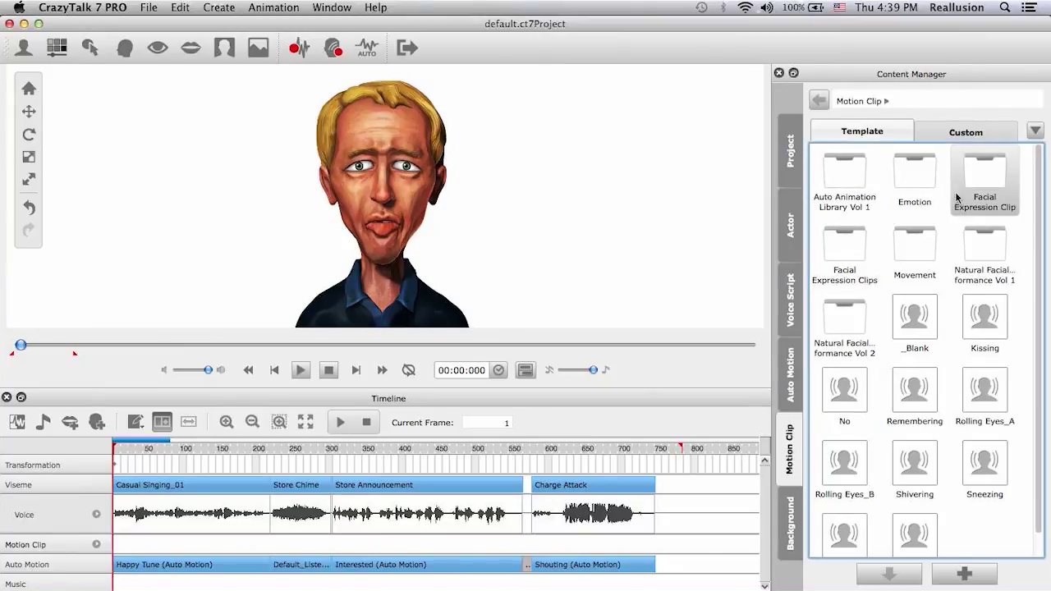
{"action": "left_click", "coordinate": [961, 132]}
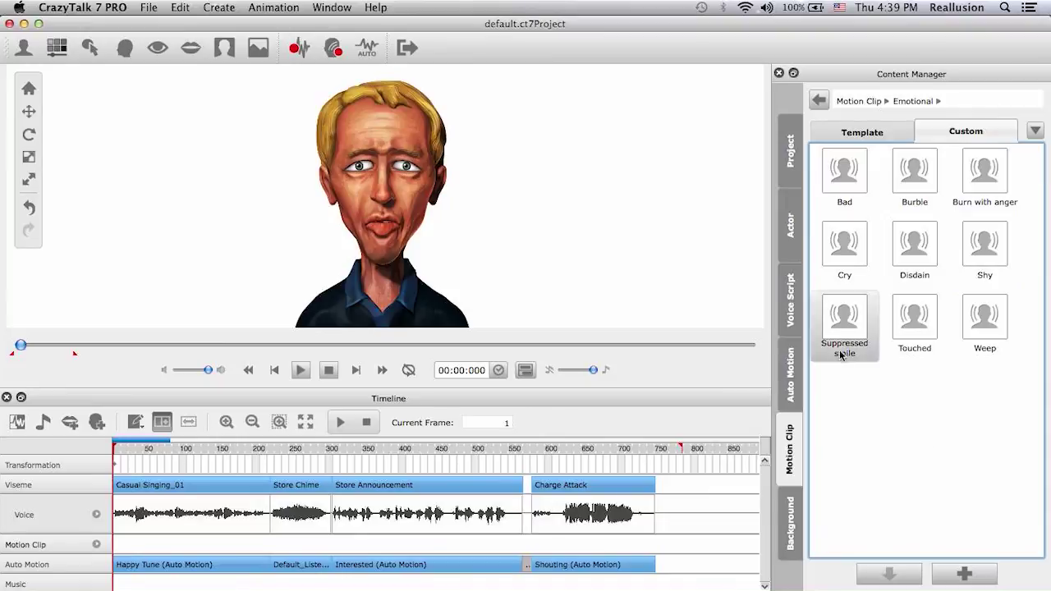
{"action": "left_click_drag", "start_coordinate": [845, 318], "coordinate": [451, 550]}
{"action": "left_click", "coordinate": [340, 422]}
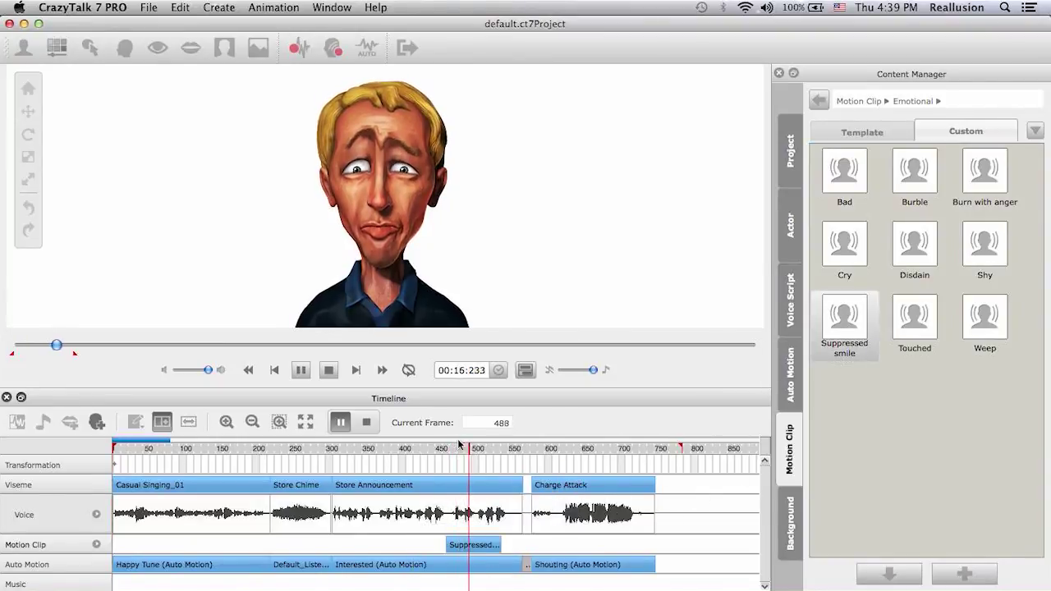
{"action": "left_click", "coordinate": [365, 423]}
{"action": "left_click_drag", "start_coordinate": [463, 549], "coordinate": [474, 559]}
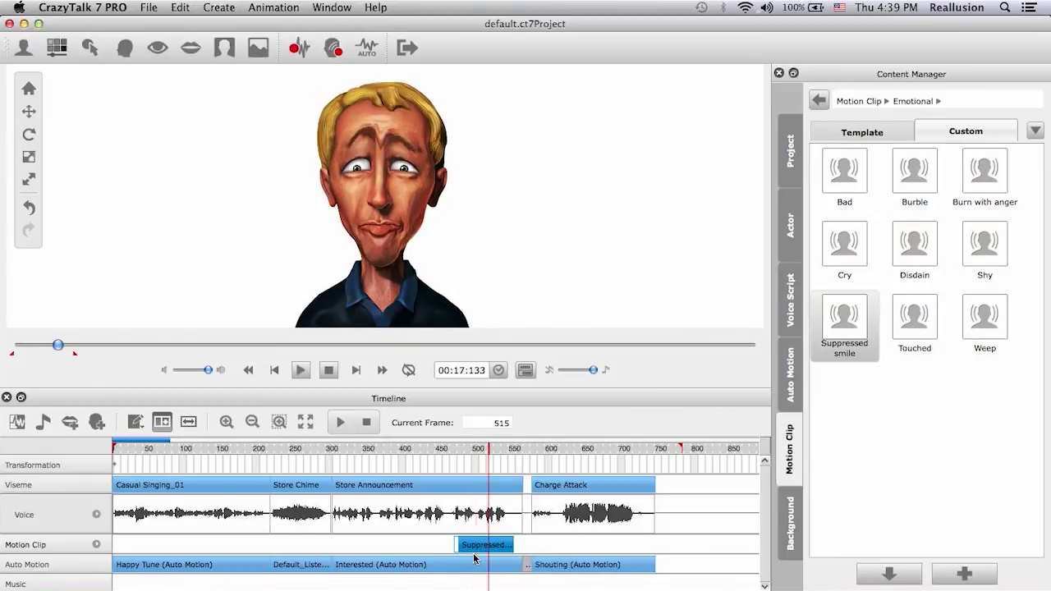
{"action": "left_click", "coordinate": [367, 423]}
Close the Timeline, play the animation from the start in the enlarged preview and stop it.
{"action": "left_click", "coordinate": [7, 398]}
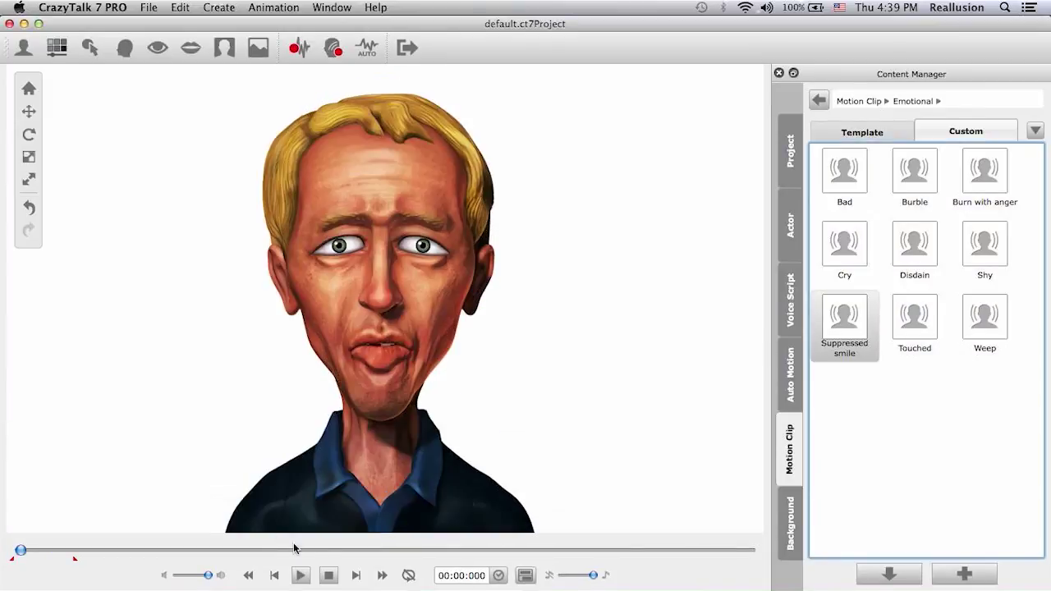
{"action": "left_click", "coordinate": [303, 577]}
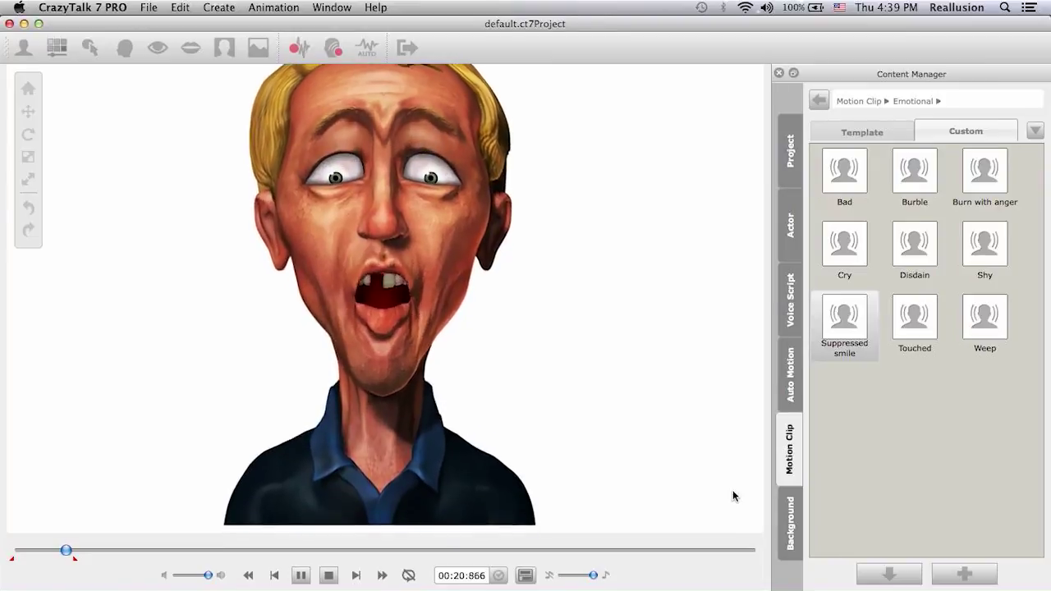
{"action": "left_click", "coordinate": [329, 576]}
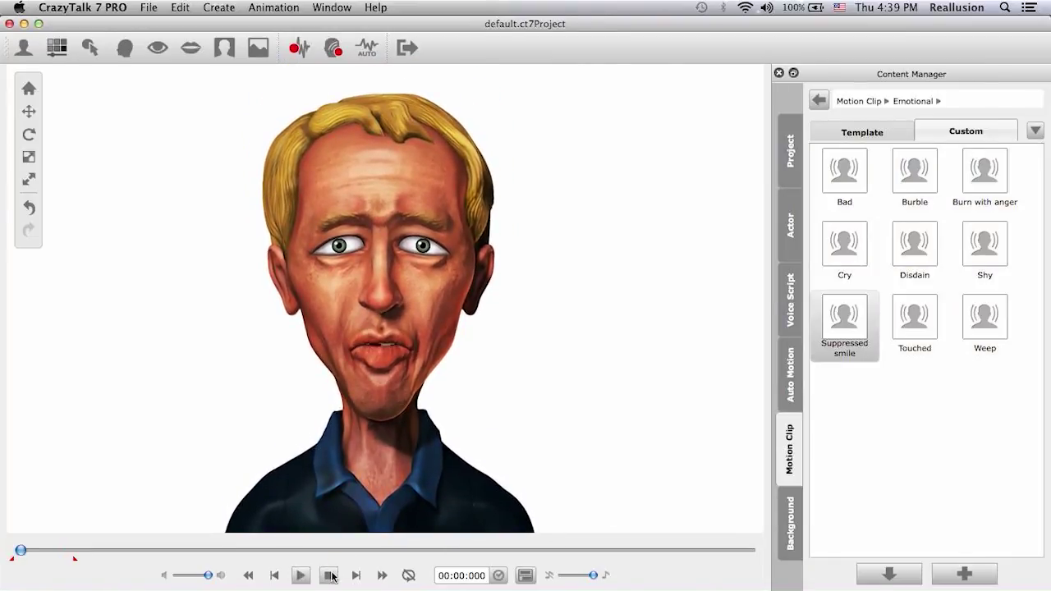